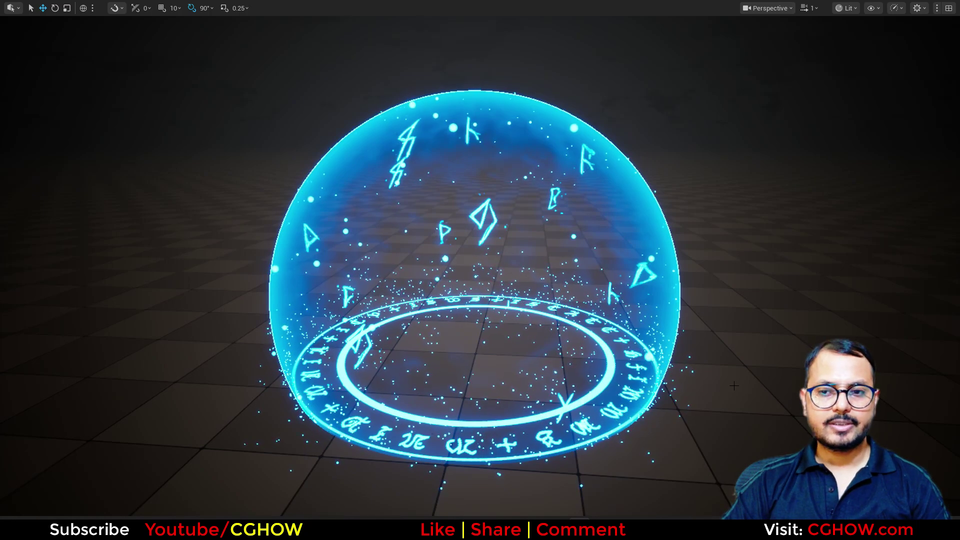
scroll(717, 372, "down", 1)
left_click_drag(717, 372, 765, 367, "alt")
right_click_drag(524, 356, 523, 356)
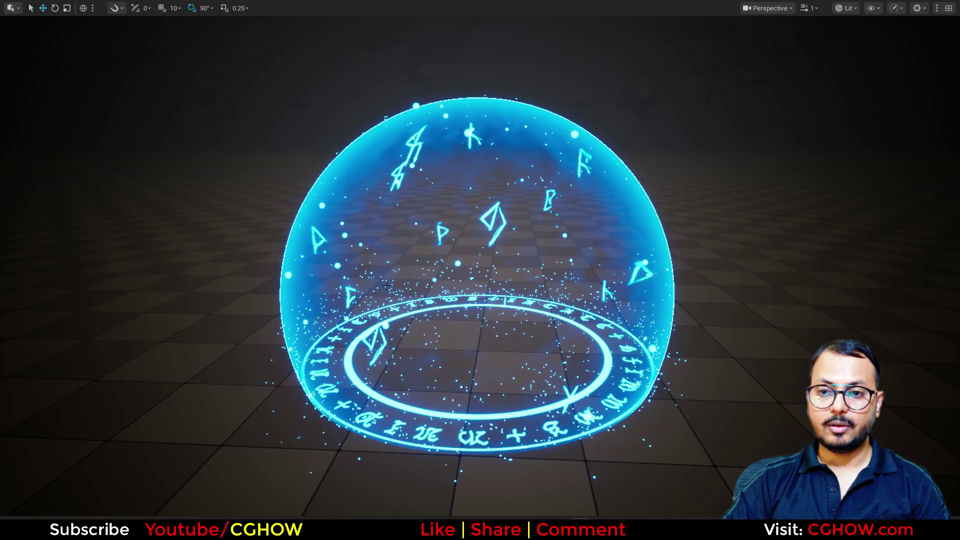
left_click_drag(460, 348, 511, 348, "alt")
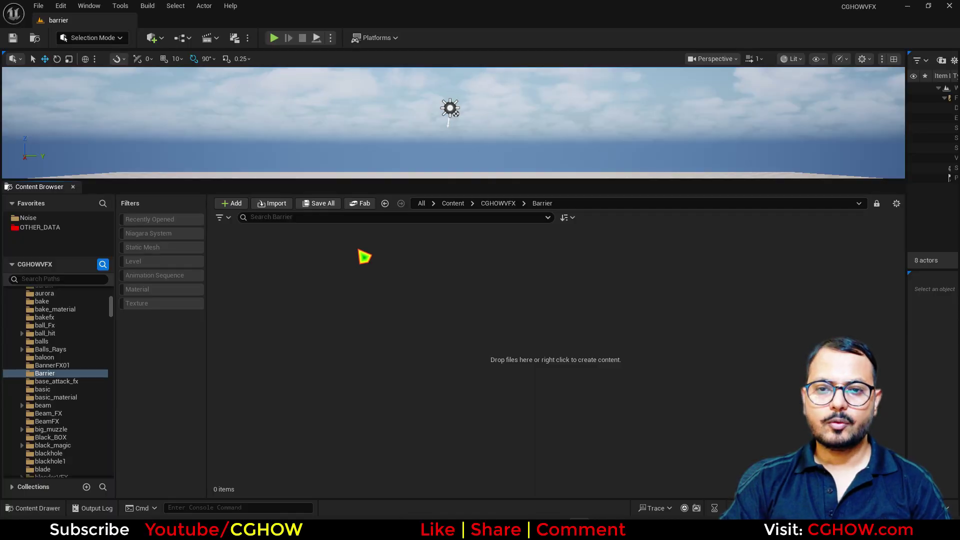
Create a new material named M_Fresnel in the Barrier folder and open it for editing
right_click(338, 330)
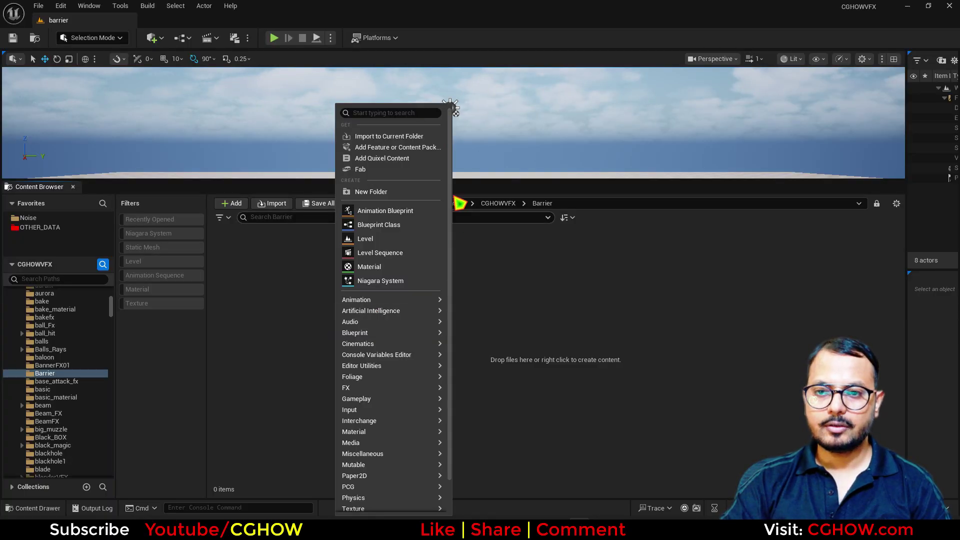
left_click(406, 270)
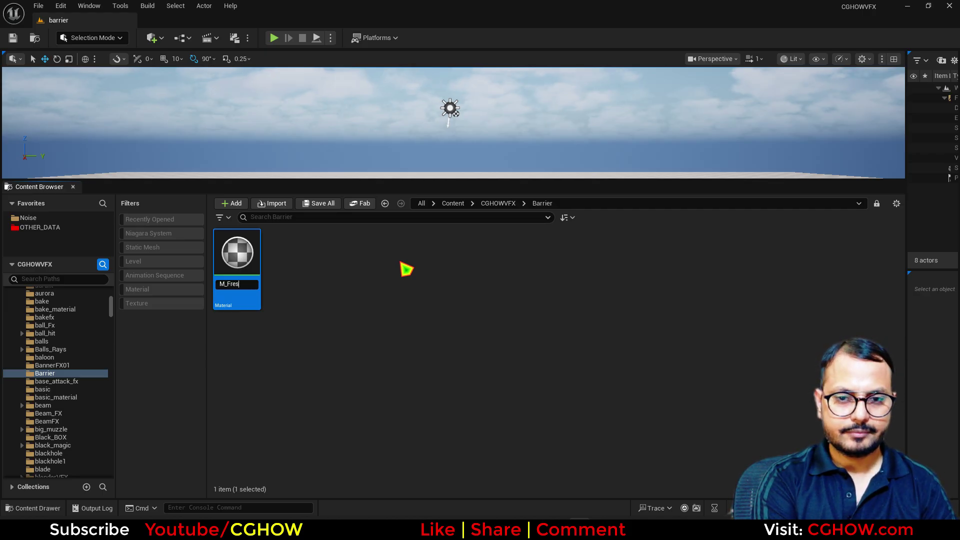
type("M_Fresnel")
key("Return")
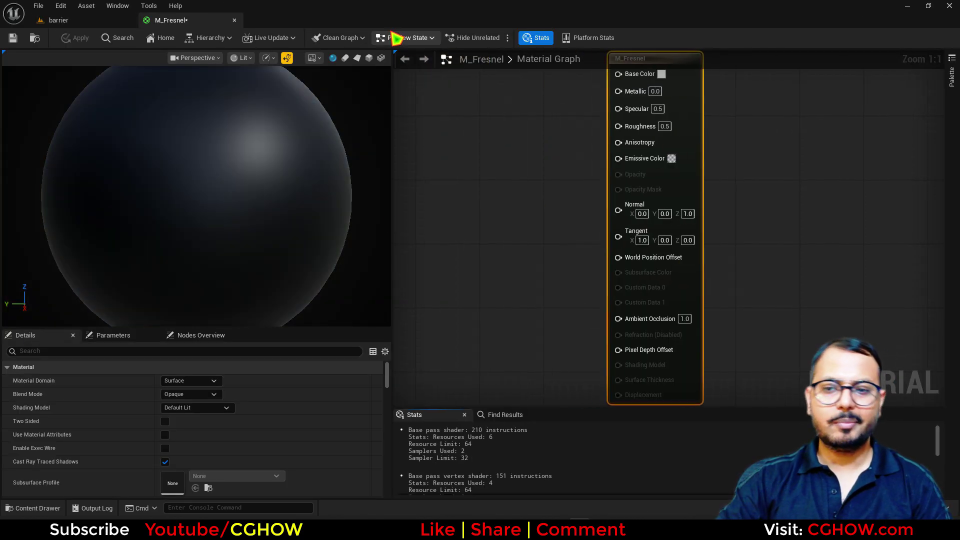
Configure M_Fresnel as a two-sided material with the Unlit shading model and Translucent blend mode
mouse_move(320, 175)
right_mouse_down()
mouse_move(310, 205)
mouse_move(314, 193)
right_mouse_up()
mouse_move(152, 226)
left_mouse_down()
mouse_move(135, 203)
mouse_move(136, 217)
left_mouse_up()
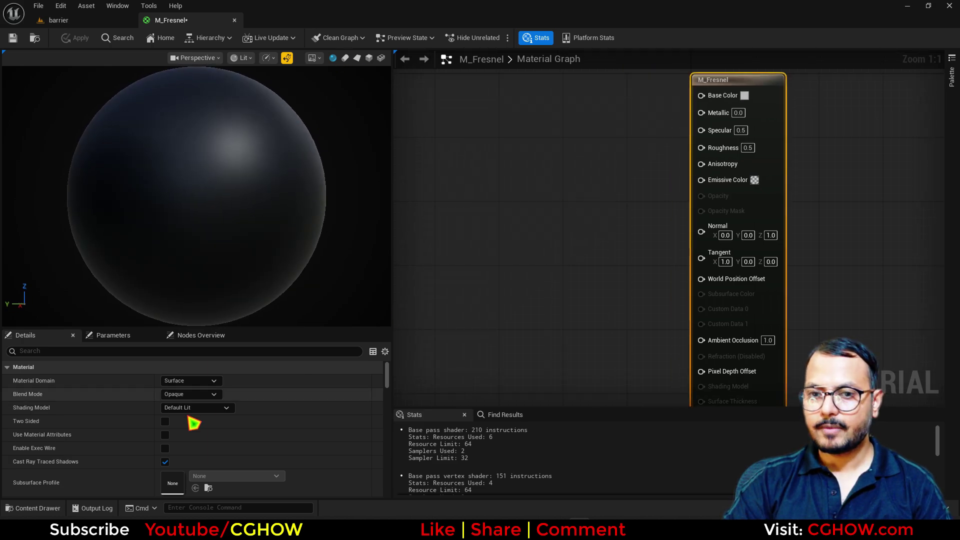
left_click(193, 408)
left_click(173, 283)
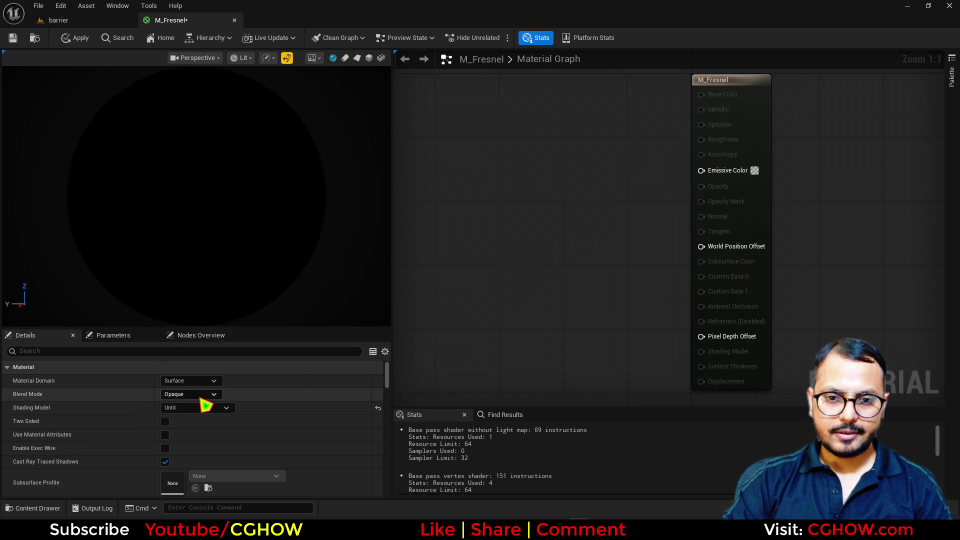
left_click(199, 395)
left_click(200, 433)
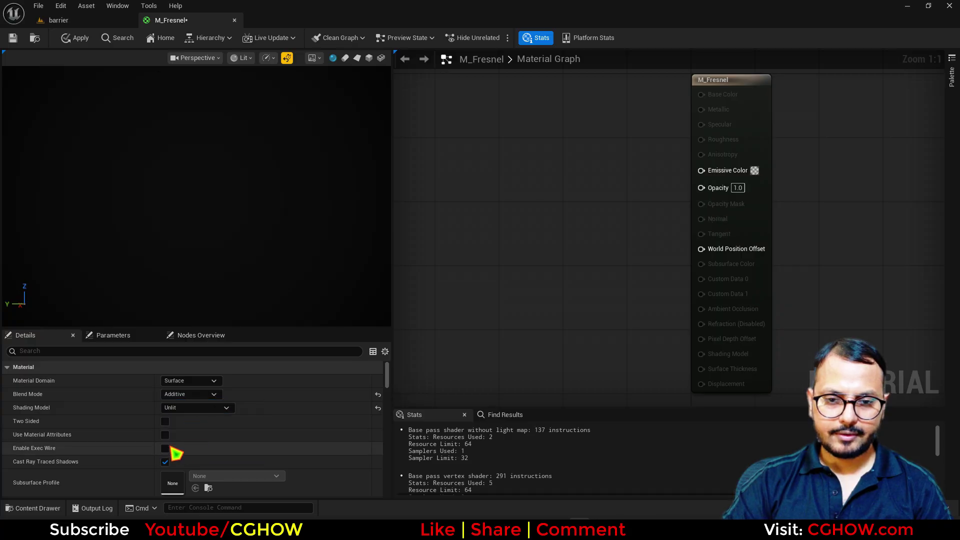
left_click(200, 395)
left_click(185, 424)
left_click(165, 421)
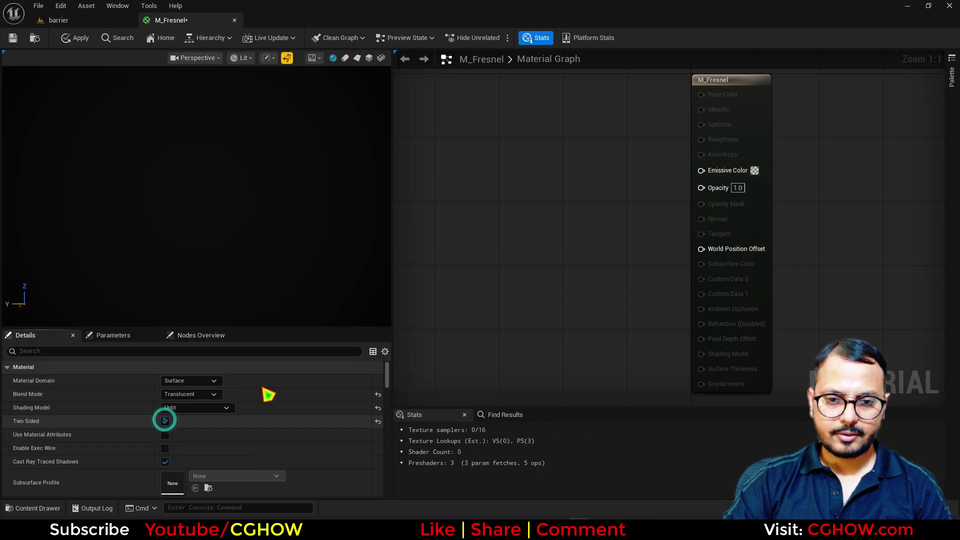
Add a Fresnel node to the material graph and connect its output to Emissive Color
right_click(489, 190)
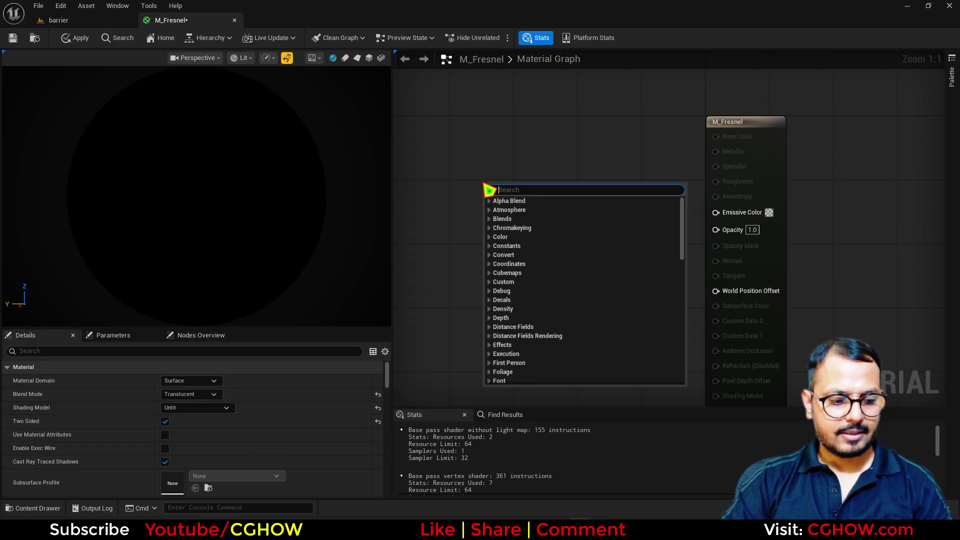
type("fresnel")
left_click(545, 293)
left_click_drag(553, 238, 529, 242)
left_click_drag(516, 275, 514, 254)
left_click(716, 228, "alt")
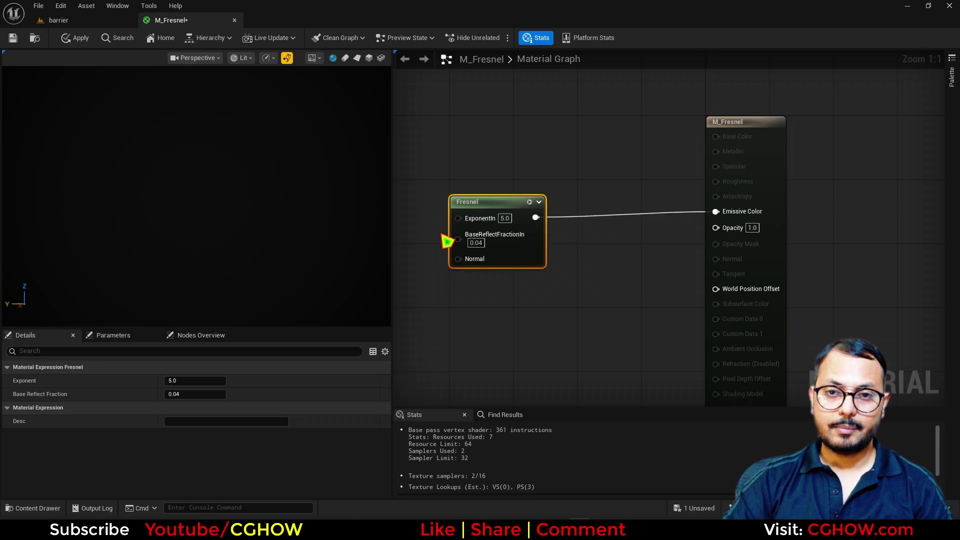
Set the Fresnel exponent to 2 and insert a Power node between Fresnel and Emissive Color
left_click(505, 218)
type("2")
key("Return")
left_click(561, 208)
key("e")
left_click_drag(535, 217, 720, 211)
left_click_drag(587, 218, 587, 210)
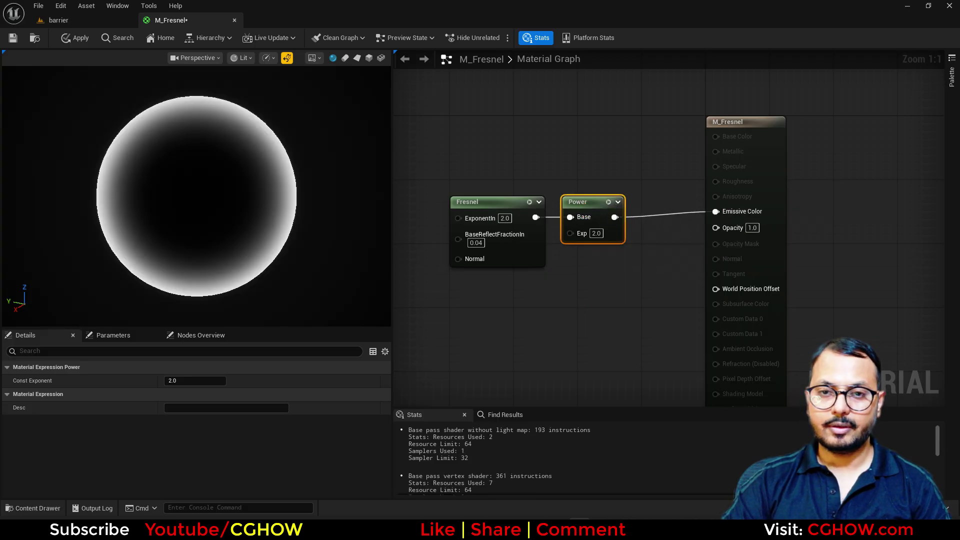
Add a Particle Color node above the Fresnel chain and connect its RGB output to Emissive Color
right_click_drag(577, 304, 575, 336)
left_click_drag(541, 223, 527, 256)
right_click(518, 158)
type("oar")
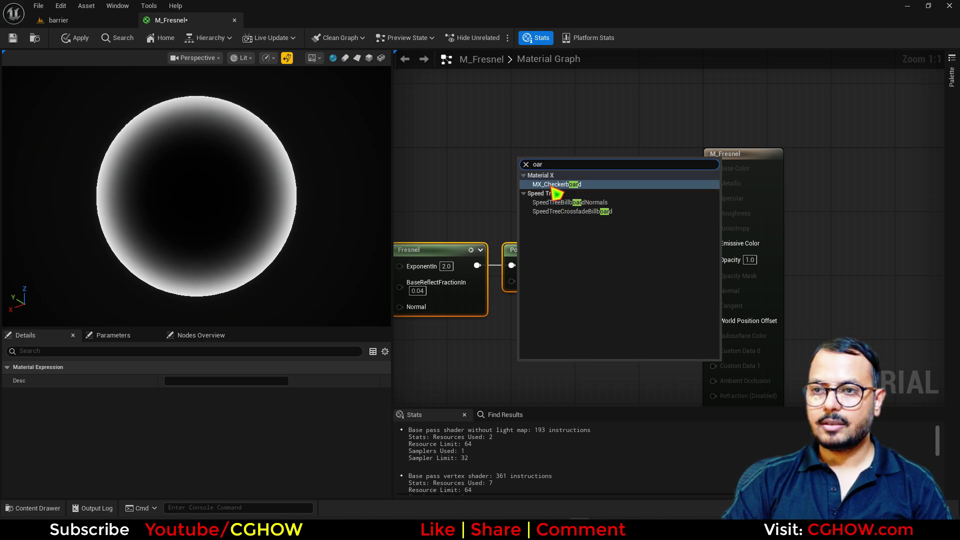
right_click(518, 121)
type("par")
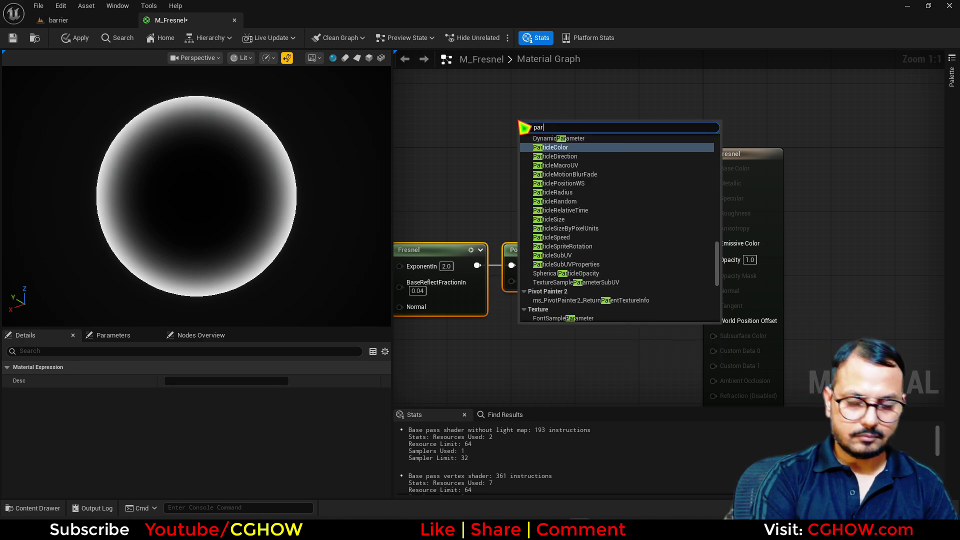
key("Return")
left_click_drag(575, 144, 713, 243)
Multiply the Particle Color alpha by the Power output and feed the product into Opacity
left_click(603, 239)
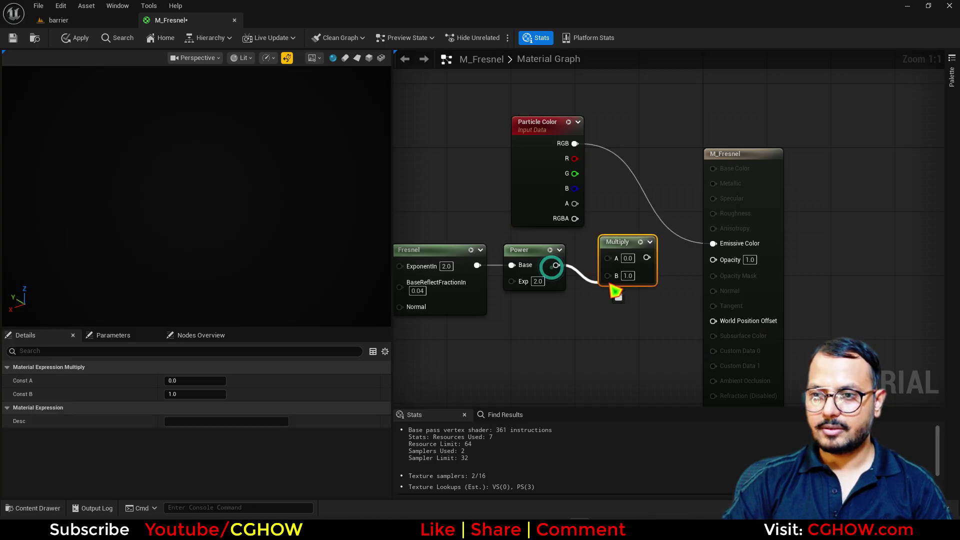
left_click_drag(615, 291, 608, 276)
left_click_drag(575, 203, 713, 260)
right_click_drag(624, 307, 716, 262)
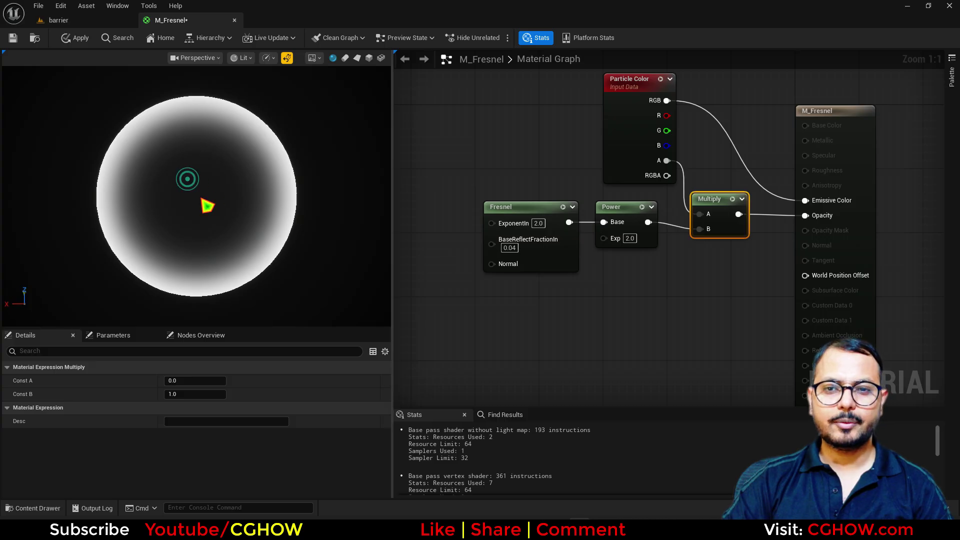
Add a Texture Sample node below Fresnel and search the available textures for "water"
right_click_drag(437, 311, 440, 270)
left_click(466, 263)
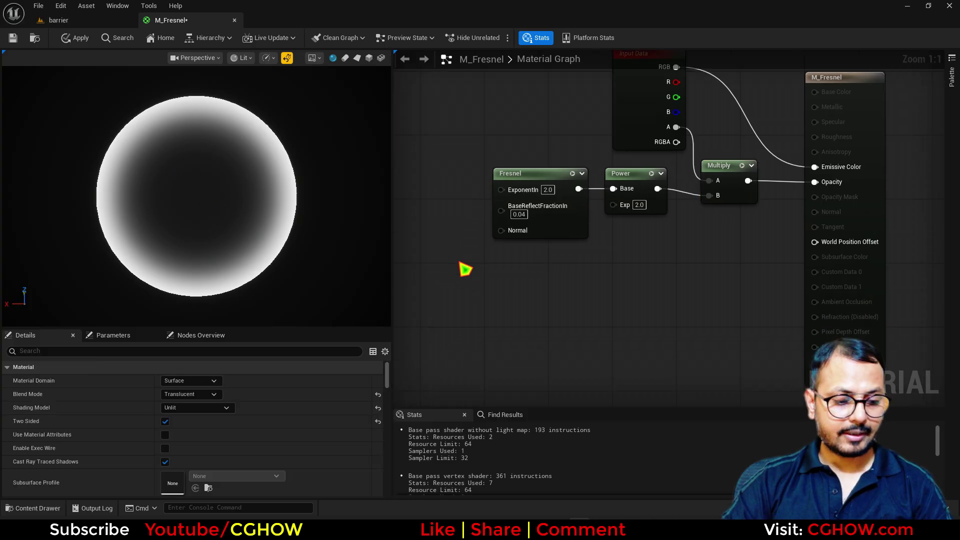
left_click(456, 253)
left_click(222, 491)
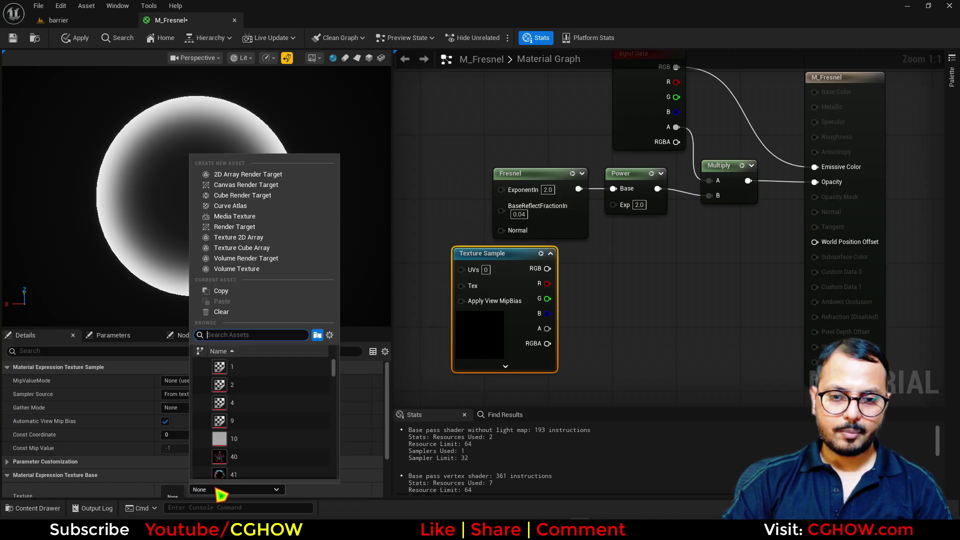
type("water")
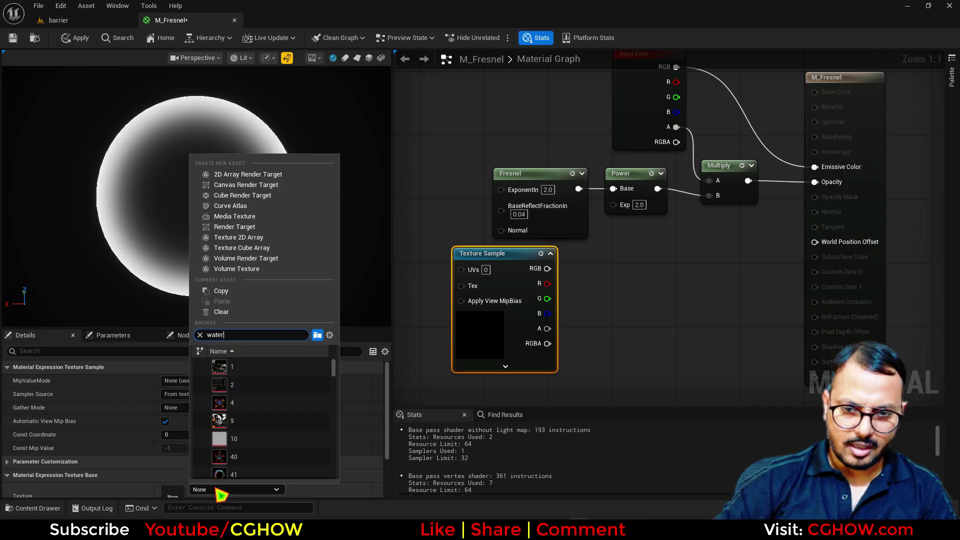
scroll(242, 364, "up", 1)
Filter the CGHOWVFX folder to textures matching "normal" and select the T_Noise01_N texture
left_click(75, 20)
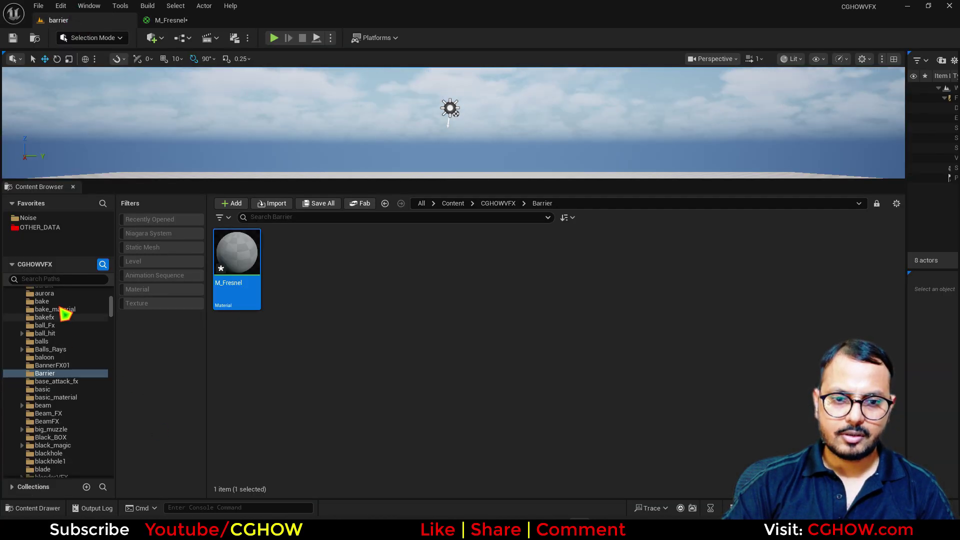
left_click(107, 301)
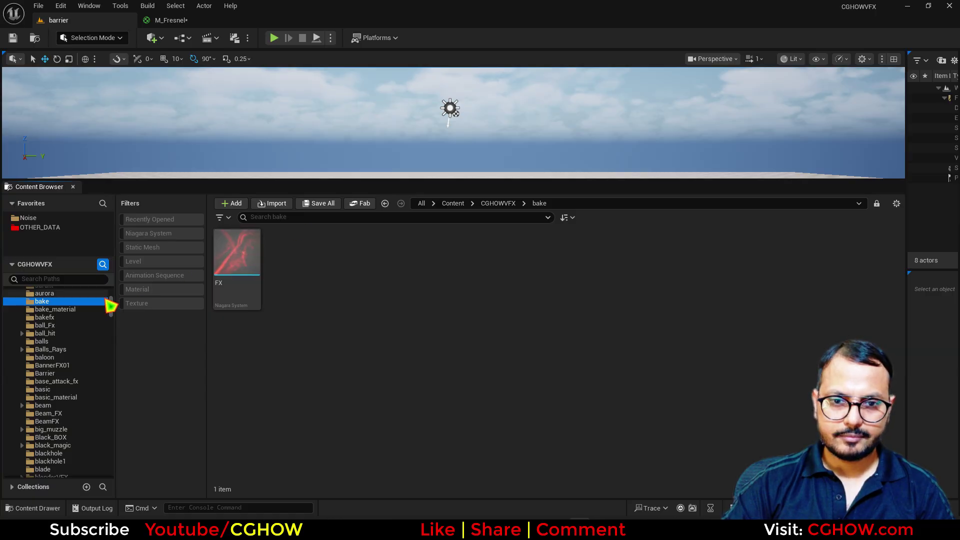
left_click_drag(110, 310, 110, 298)
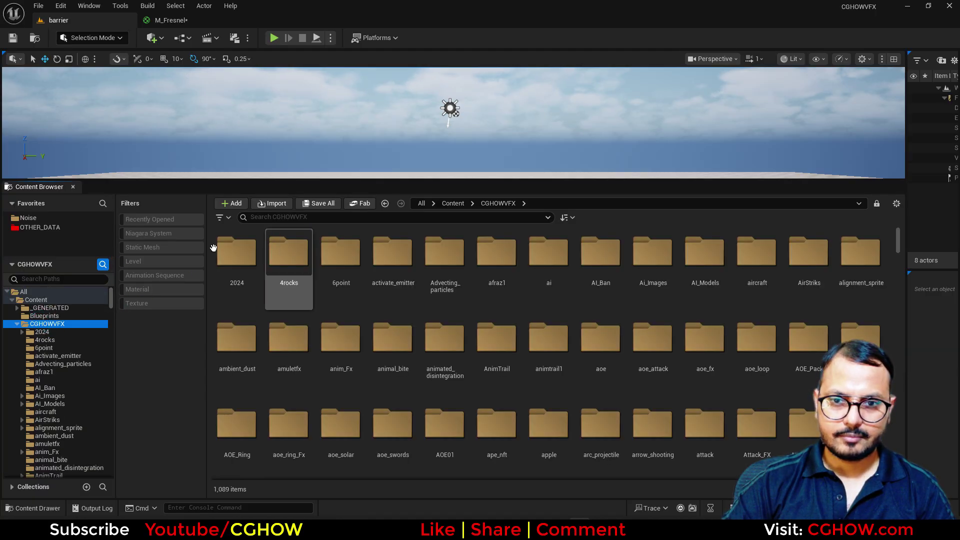
left_click(145, 307)
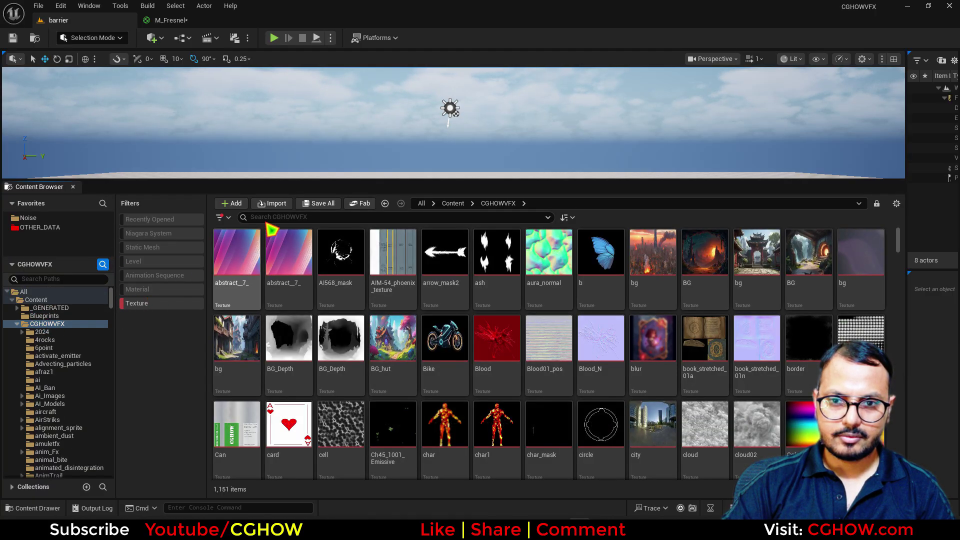
type("normal;")
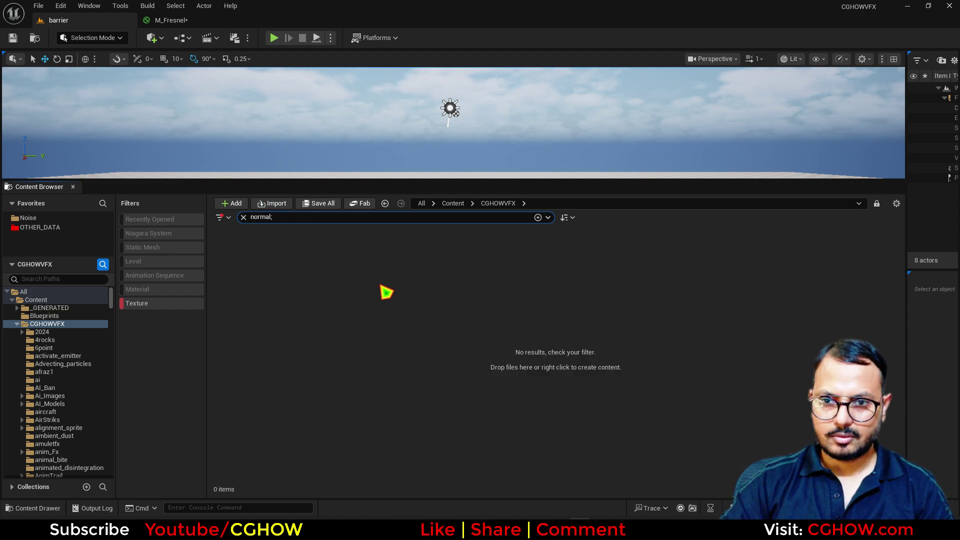
left_click(674, 346)
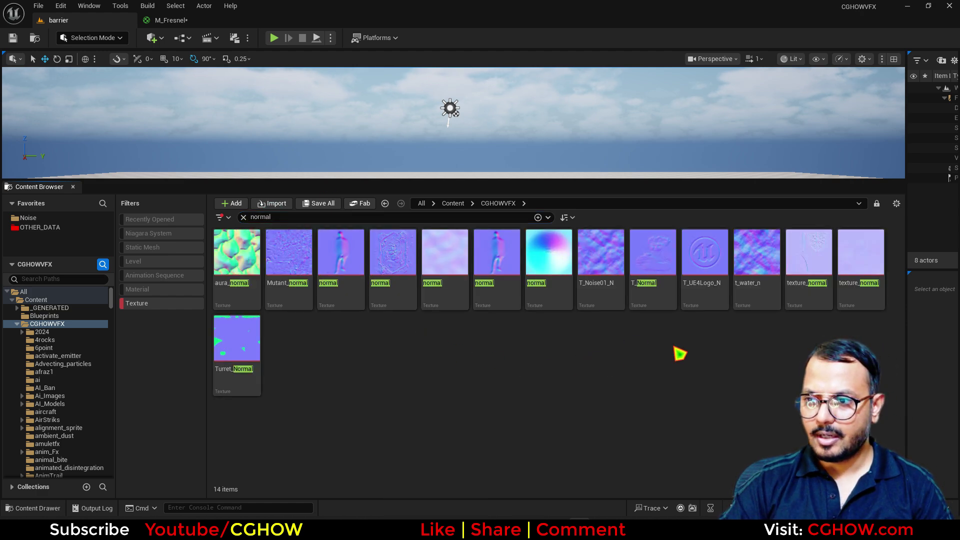
left_click(602, 257)
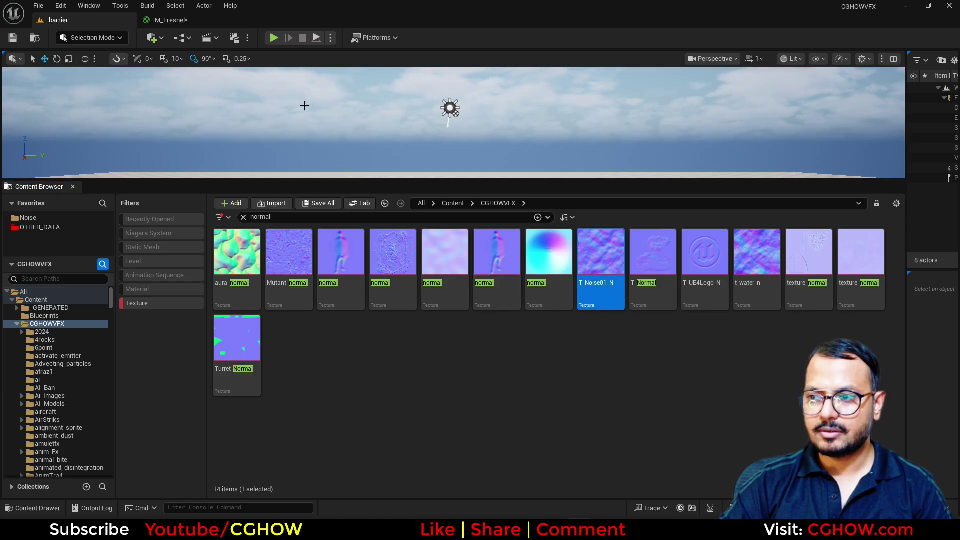
Assign T_Noise01_N to the Texture Sample and connect its RGB output to the Fresnel BaseReflectFractionIn input
left_click(181, 23)
scroll(175, 450, "down", 5)
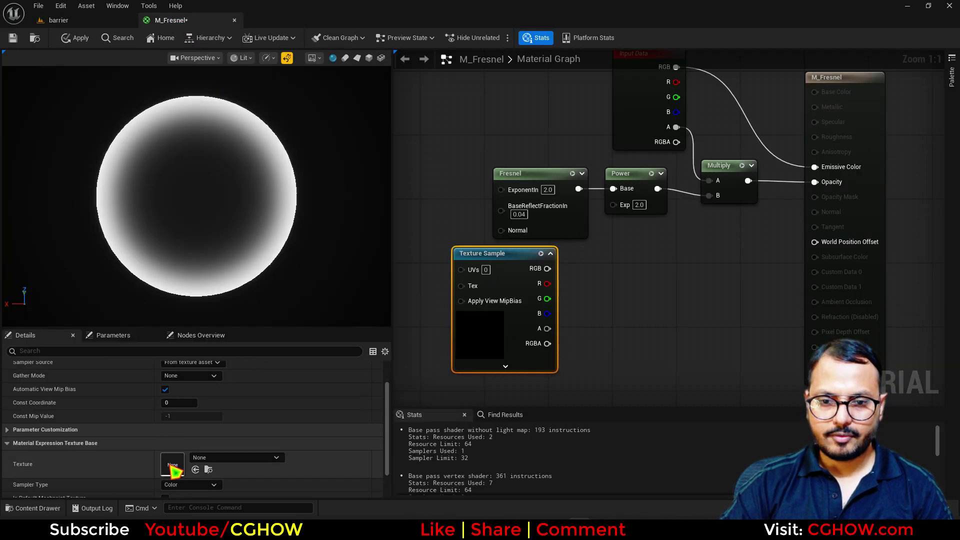
left_click(195, 453)
left_click_drag(547, 268, 503, 231)
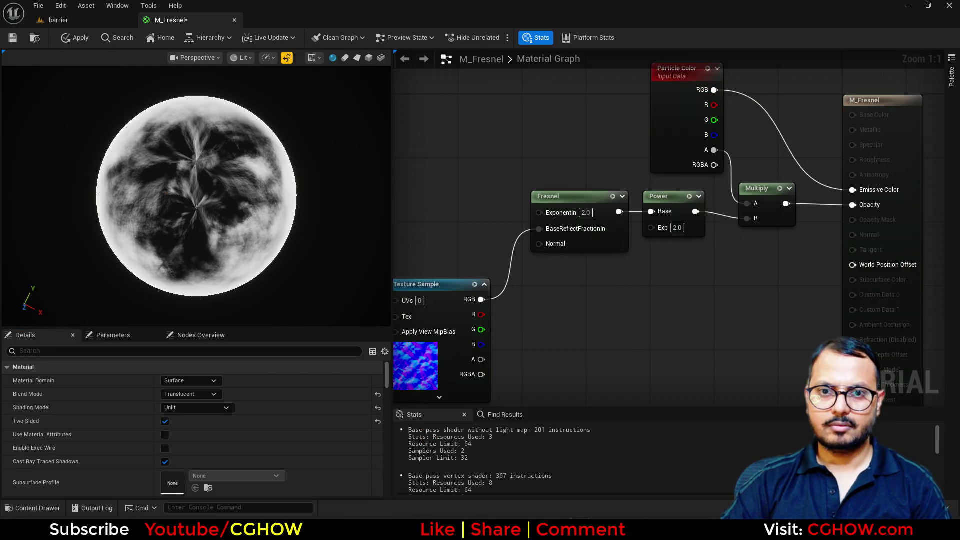
Move the Texture Sample farther from Fresnel and disconnect it from the BaseReflectFractionIn input
left_click_drag(163, 183, 130, 245)
right_click_drag(553, 251, 665, 233)
left_click_drag(566, 340, 558, 264)
left_click_drag(242, 237, 268, 238)
left_click_drag(556, 271, 484, 287)
left_click(684, 214, "alt")
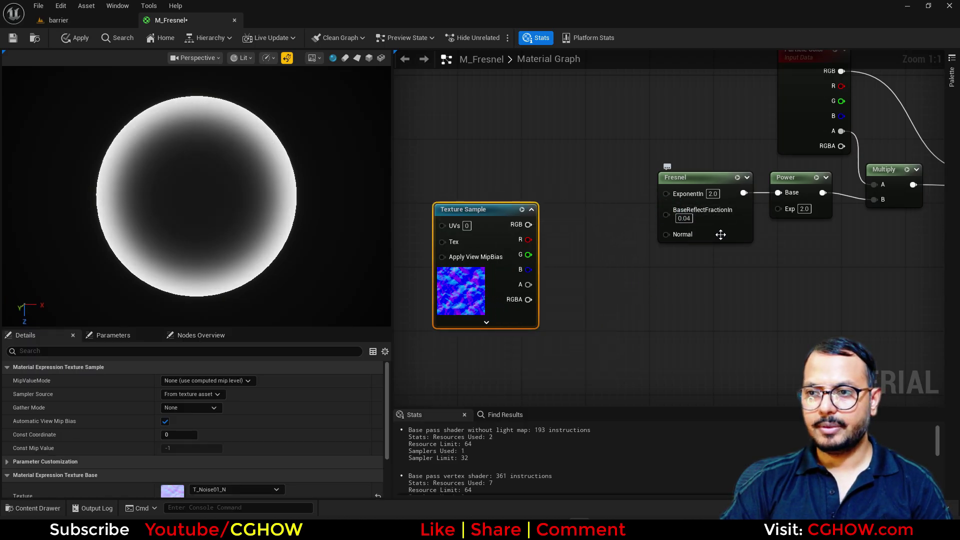
Multiply the Texture Sample's red channel by 0.04 and feed the result into the Fresnel BaseReflectFractionIn input
key("m")
left_click(583, 215)
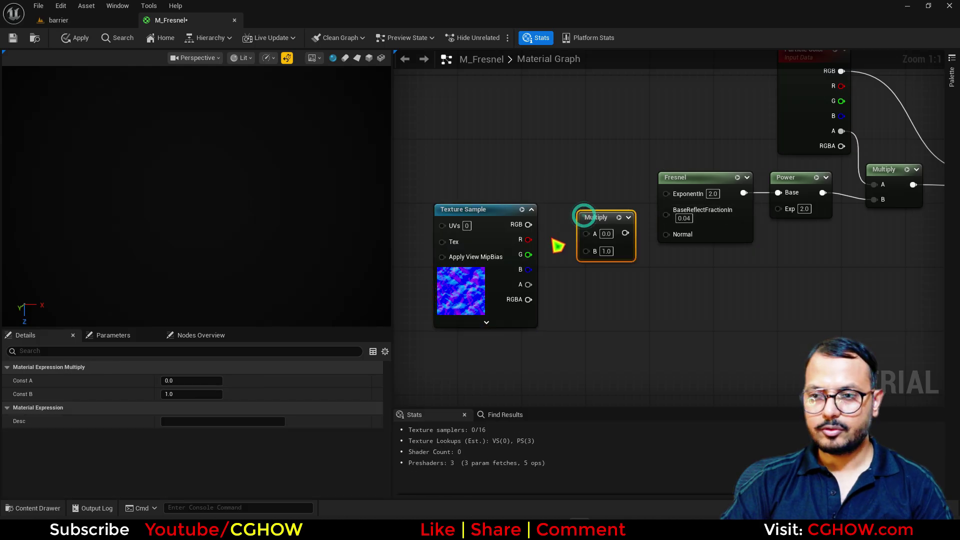
left_click_drag(528, 240, 671, 211)
type(".04")
left_click(605, 218)
left_click_drag(606, 222, 590, 221)
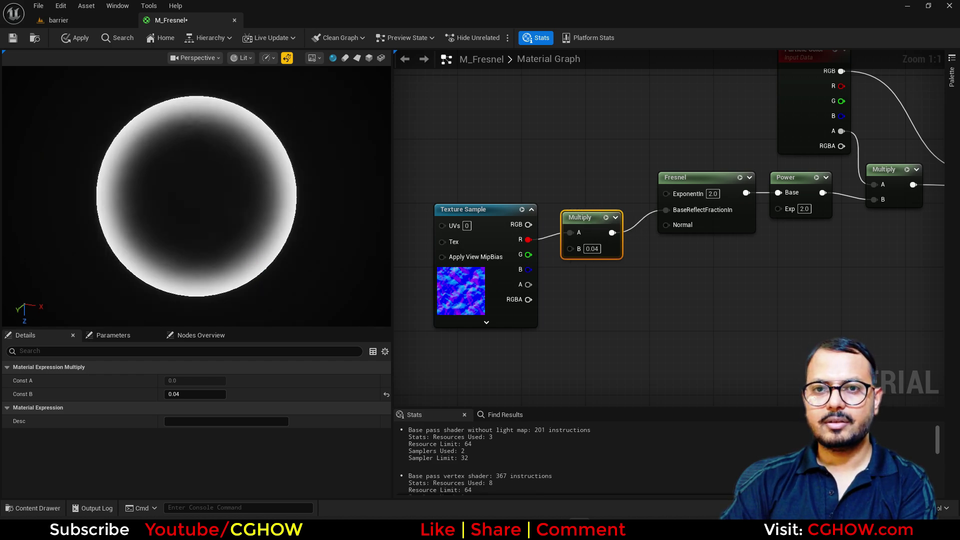
Set the B value of the Multiply node after the Texture Sample to 0.2
right_click_drag(472, 308, 694, 323)
left_click(637, 247)
type("0.2")
key("Return")
Add a TexCoord node with U and V tiling of 5 and connect it to the Texture Sample's UVs input
left_click(495, 239)
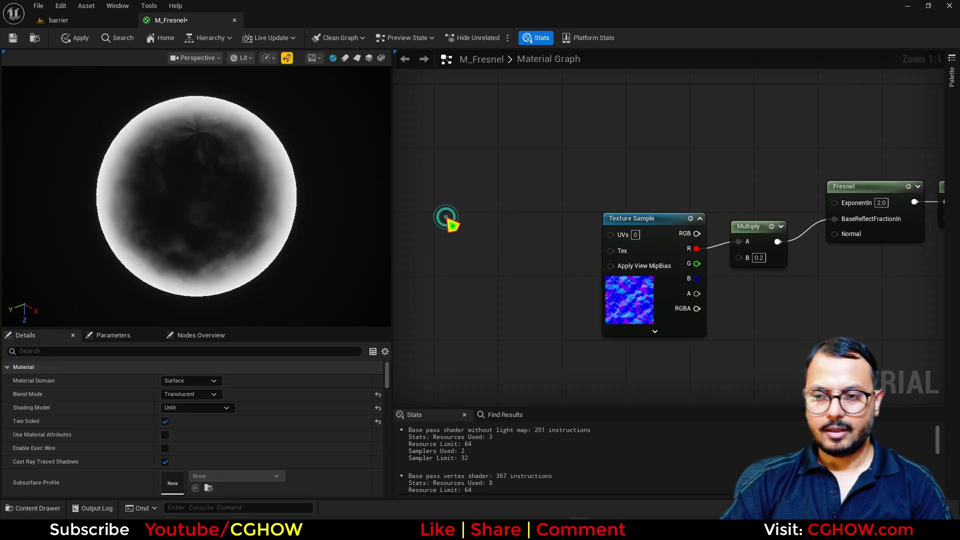
left_click(464, 227)
left_click(190, 394)
type("5")
key("Tab")
type("5")
left_click_drag(527, 234, 625, 242)
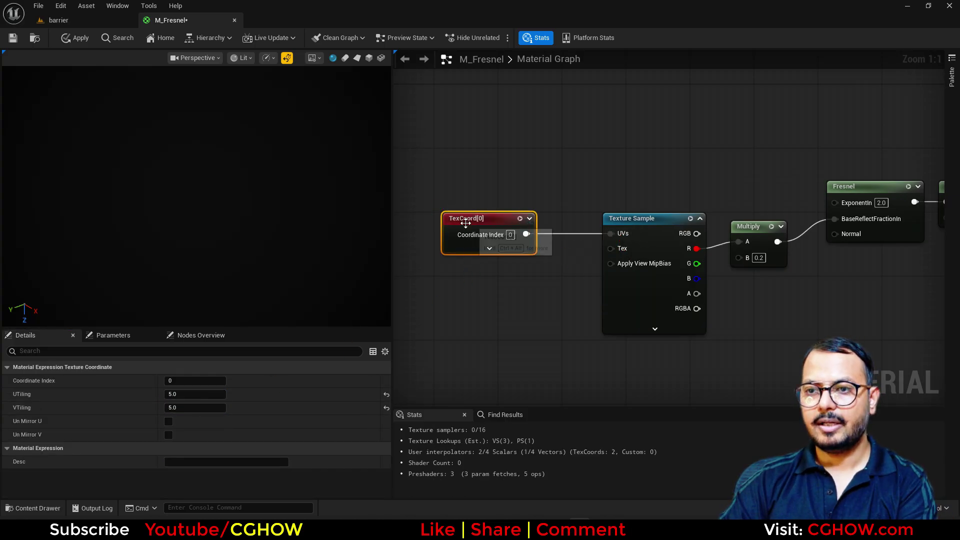
right_click_drag(832, 328, 672, 363)
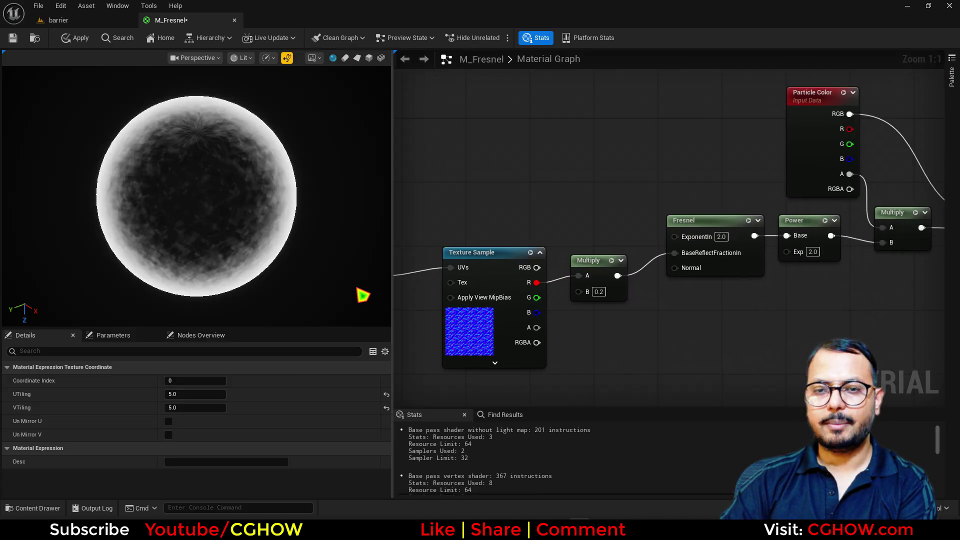
left_click_drag(240, 215, 335, 180)
right_click_drag(572, 330, 715, 214)
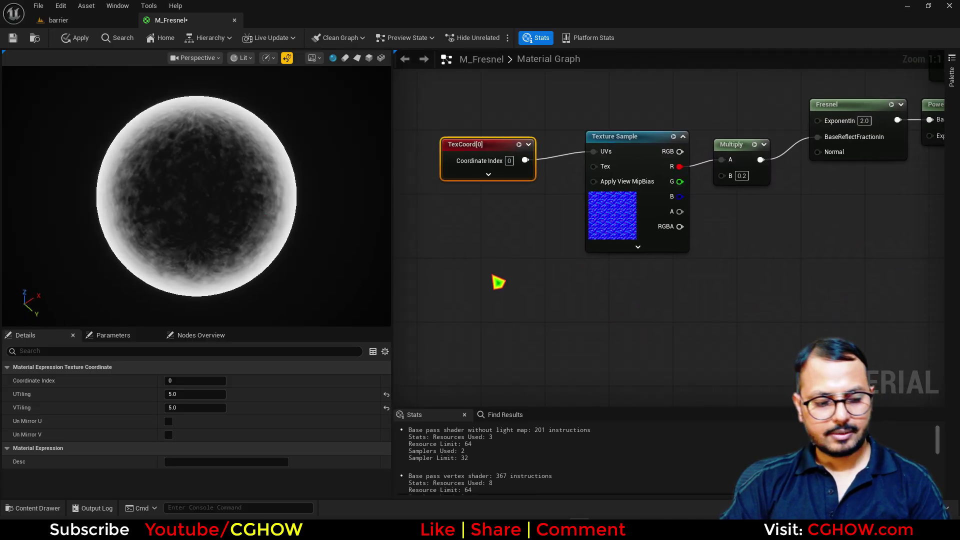
Add a Dynamic Parameter node and route its first output plus TexCoord through an Add node into the Texture Sample's UVs
right_click(493, 275)
type("dy")
left_click(526, 347)
left_click_drag(497, 146, 593, 151)
left_click(503, 199)
left_click_drag(497, 215, 591, 294)
Name the Dynamic Parameter's first parameter Tile
left_click(553, 281)
left_click(191, 394)
type("Tile")
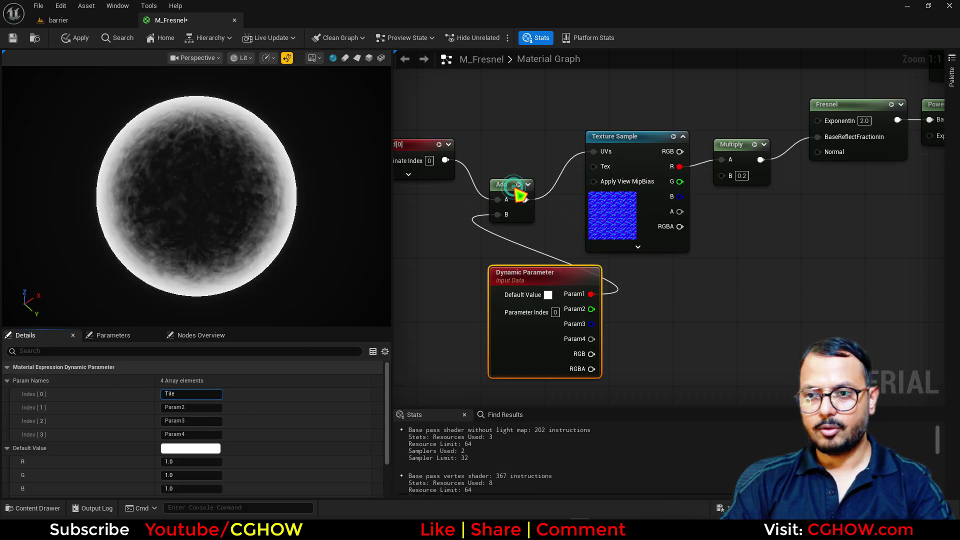
Replace the Add node with a Multiply of TexCoord and the Tile parameter feeding the Texture Sample's UVs
left_click(497, 172)
left_click(495, 189)
key("Delete")
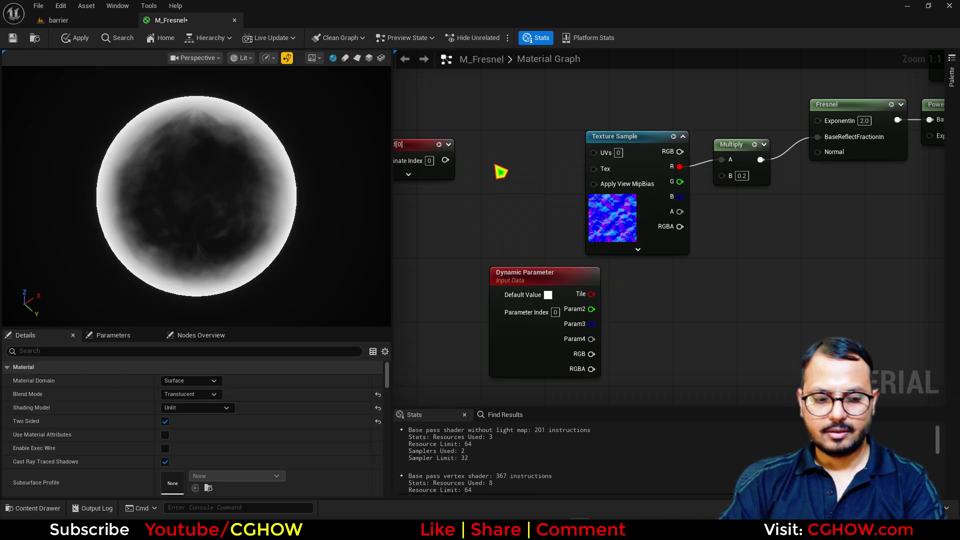
left_click(500, 172)
left_click_drag(445, 160, 502, 174)
left_click_drag(591, 294, 605, 156)
Find water textures in the CGHOWVFX folder and assign the T_Water_N normal map to the Texture Sample
left_click(58, 20)
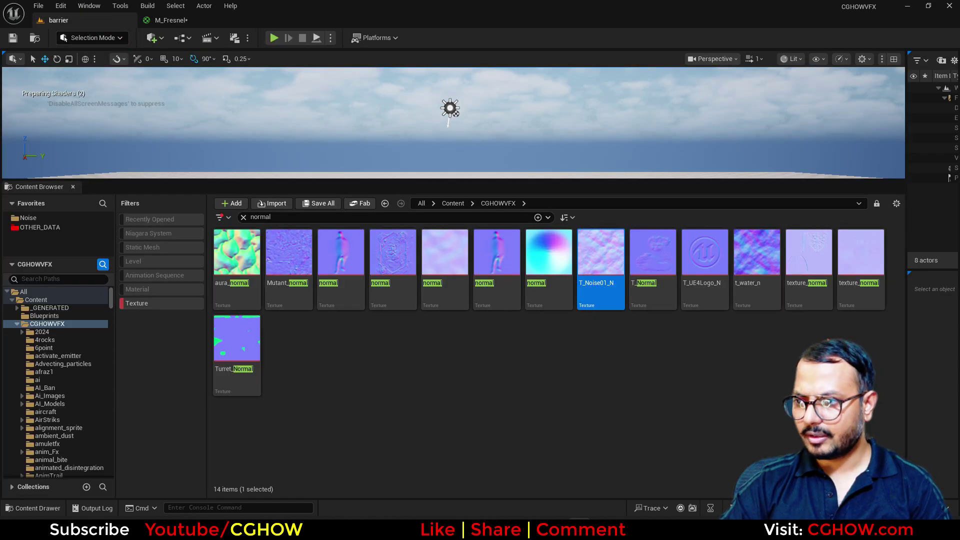
type("water")
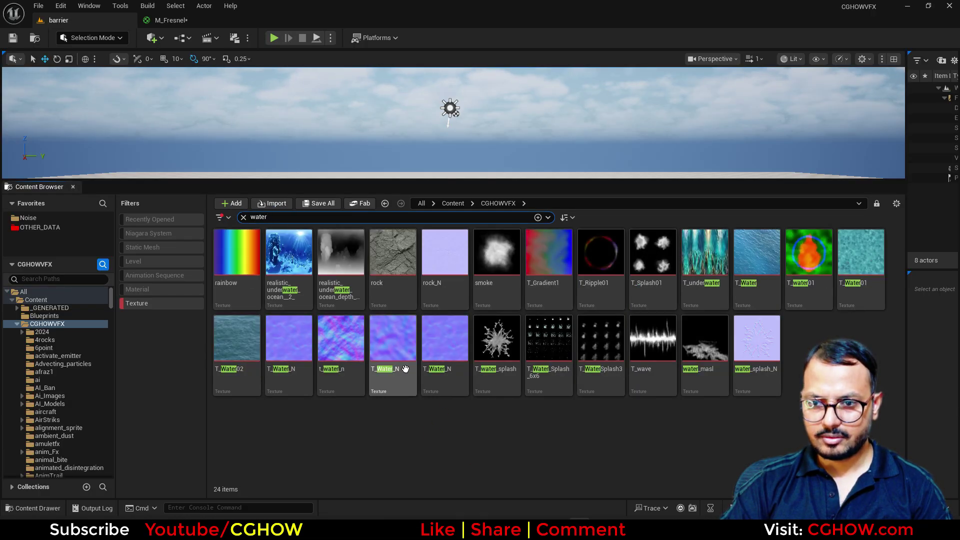
left_click_drag(445, 350, 595, 225)
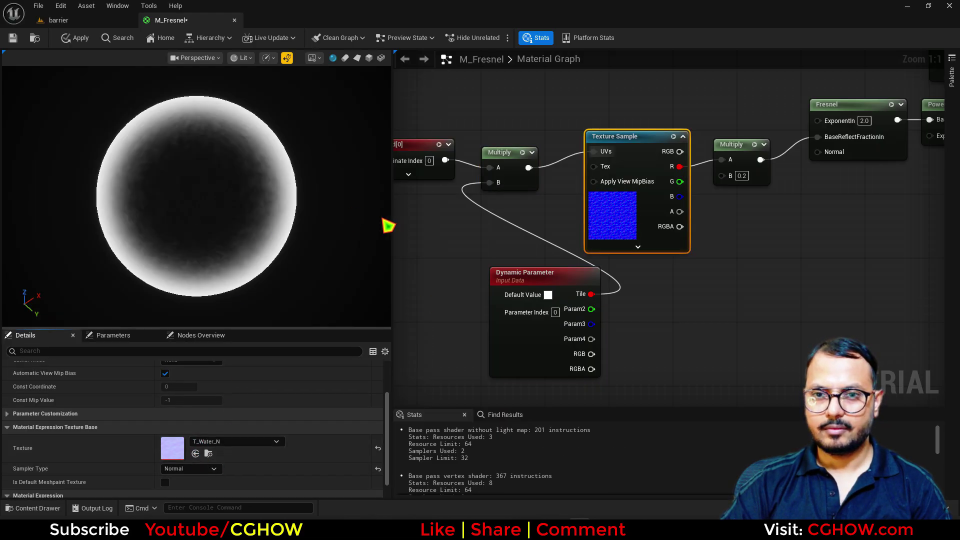
Connect the Dynamic Parameter's second output to B of the Multiply after the Texture Sample and name that parameter noise
left_click_drag(525, 360, 435, 339)
mouse_move(755, 216)
right_mouse_down()
mouse_move(658, 246)
mouse_move(751, 218)
right_mouse_up()
left_click_drag(726, 186, 508, 303)
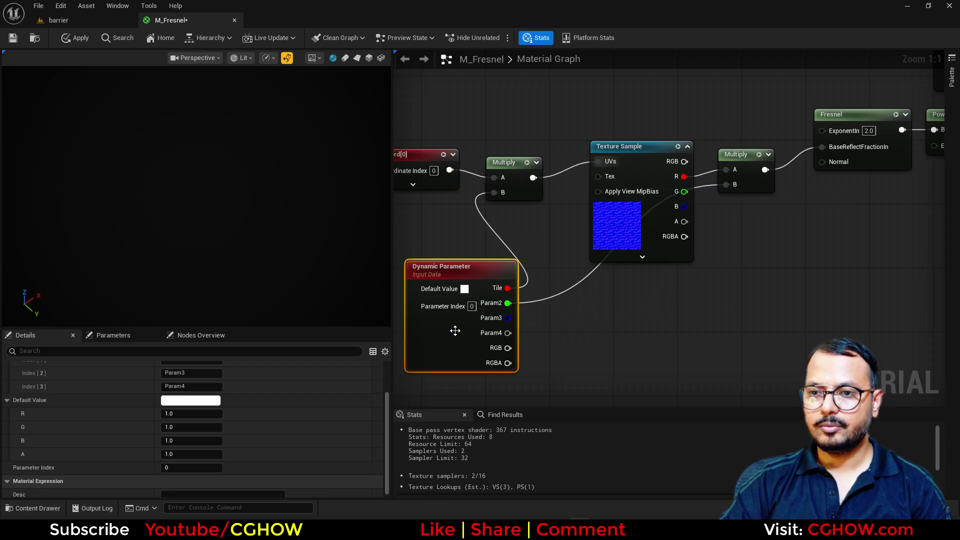
scroll(190, 411, "up", 3)
left_click(191, 407)
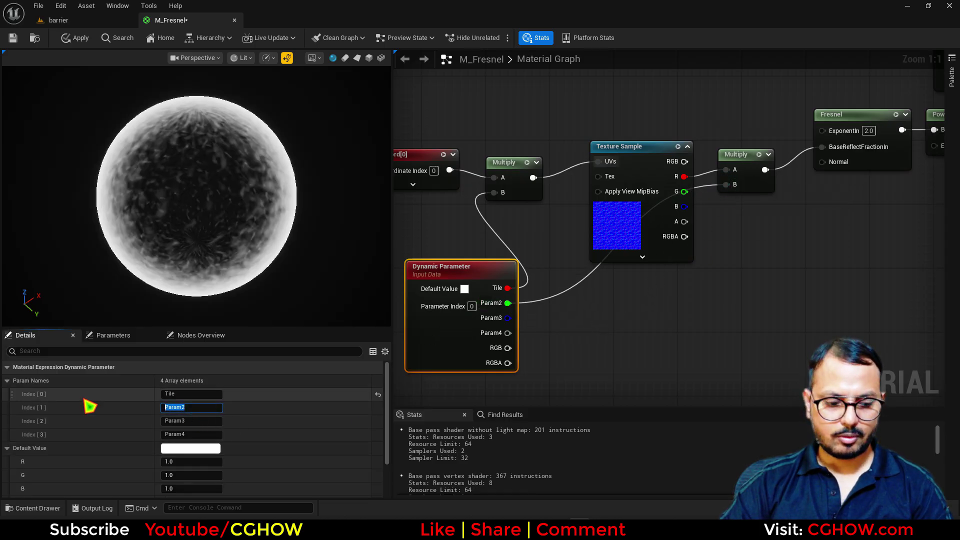
type("noise")
left_click(698, 335)
Connect the Dynamic Parameter's third output to the Power node's Exp input and name that parameter fresnel
right_click_drag(829, 300, 773, 255)
left_click_drag(850, 153, 826, 70)
left_click_drag(875, 369, 646, 259)
left_click(560, 285)
left_click(172, 421)
type("fresnel")
left_click(719, 336)
right_click_drag(776, 310, 450, 405)
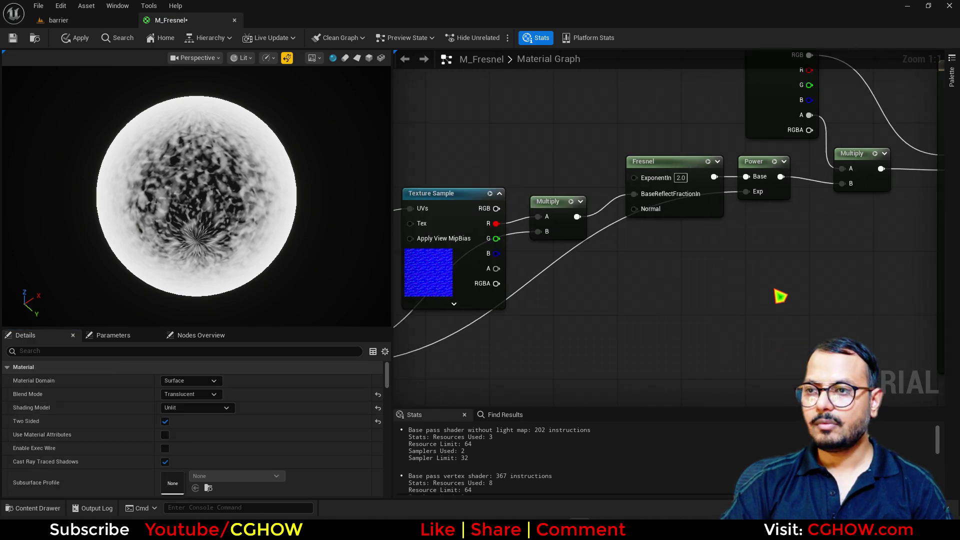
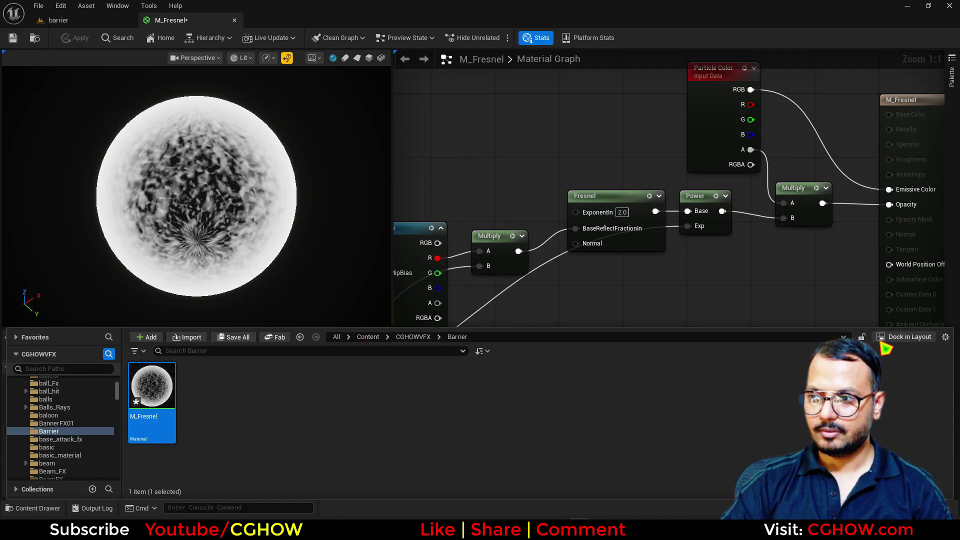
Close the separate Content Browser 2 window and locate M_Fresnel in the docked Content Browser's Barrier folder
left_click(89, 22)
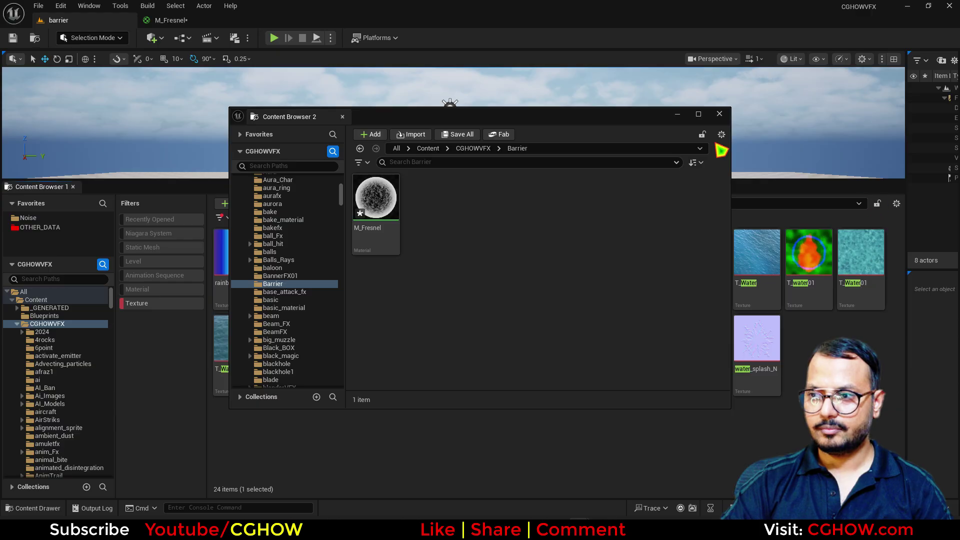
left_click(719, 114)
left_click(173, 20)
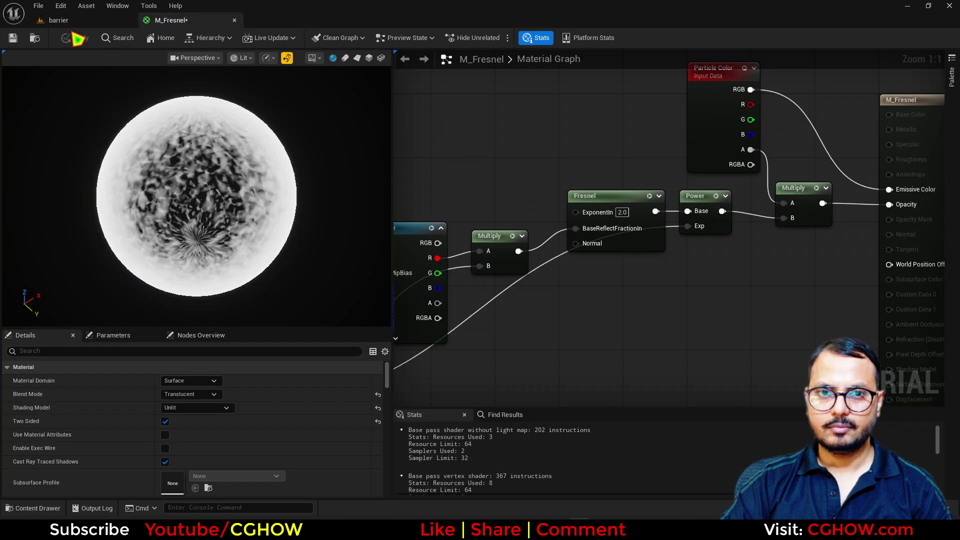
left_click(36, 39)
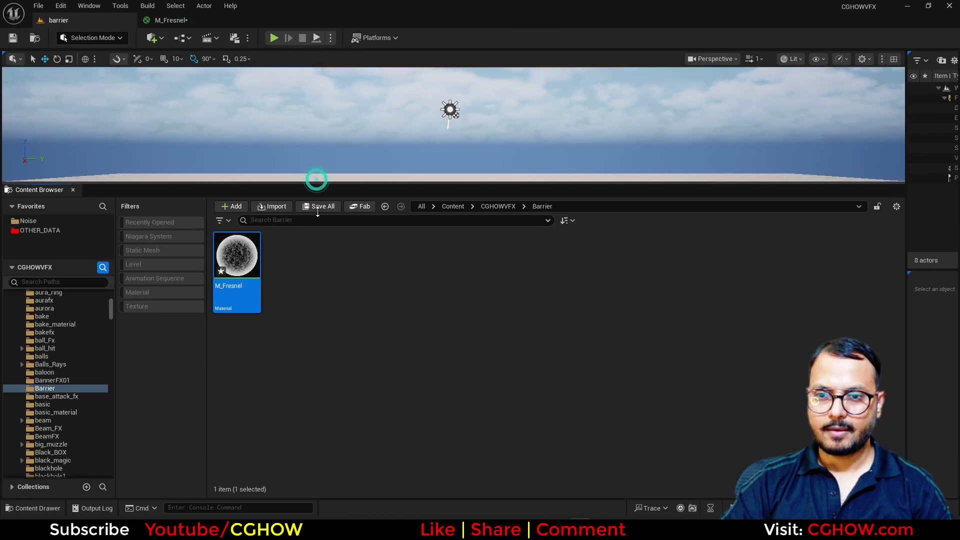
Enlarge the level viewport and create a Niagara System named NS_Barrier in the Barrier folder
left_click_drag(315, 180, 320, 345)
right_click(392, 450)
left_click(418, 219)
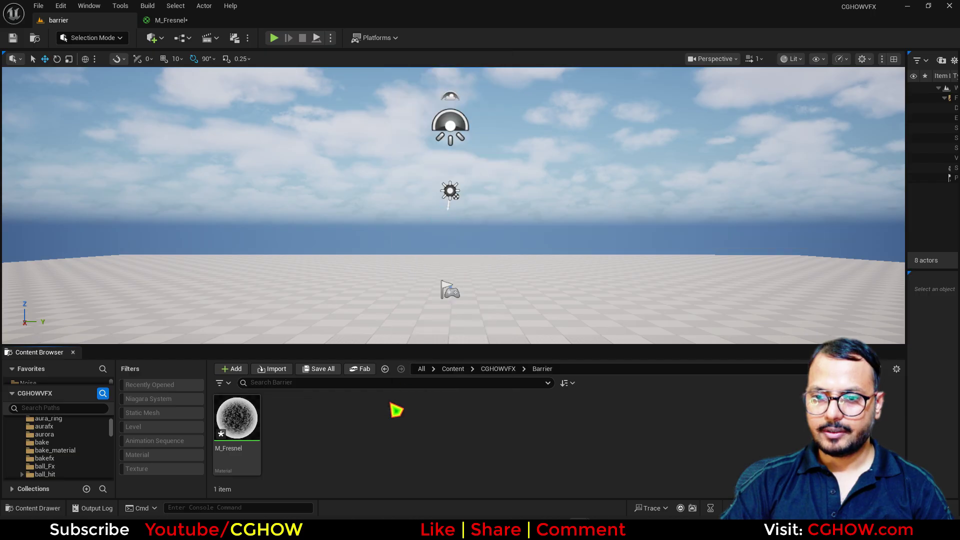
left_click(202, 439)
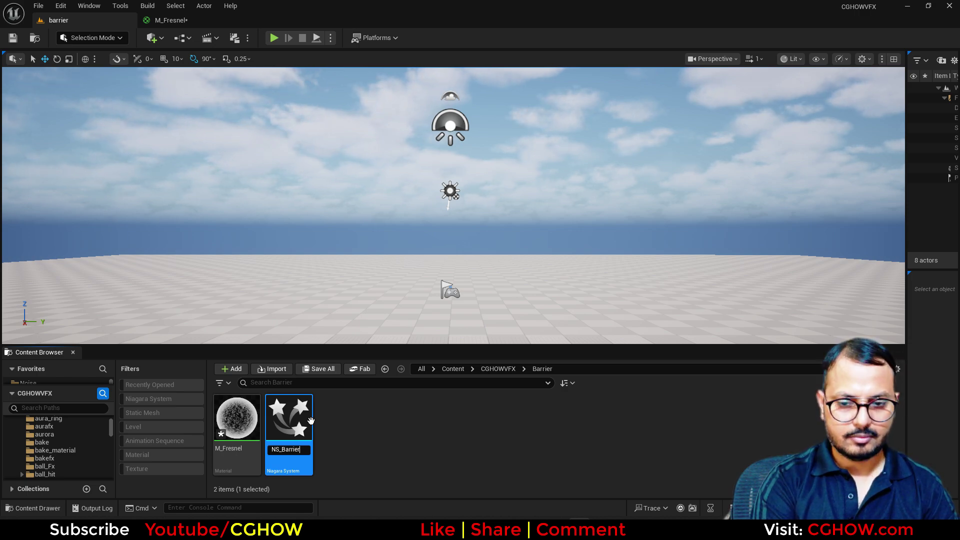
key("Return")
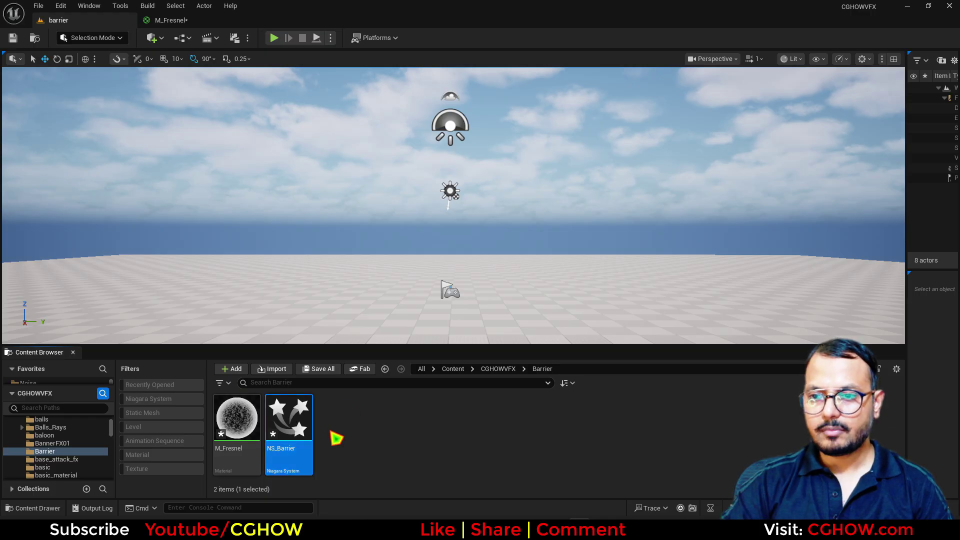
Widen the Outliner and lower the DirectionalLight's intensity to darken the level
left_click(555, 284)
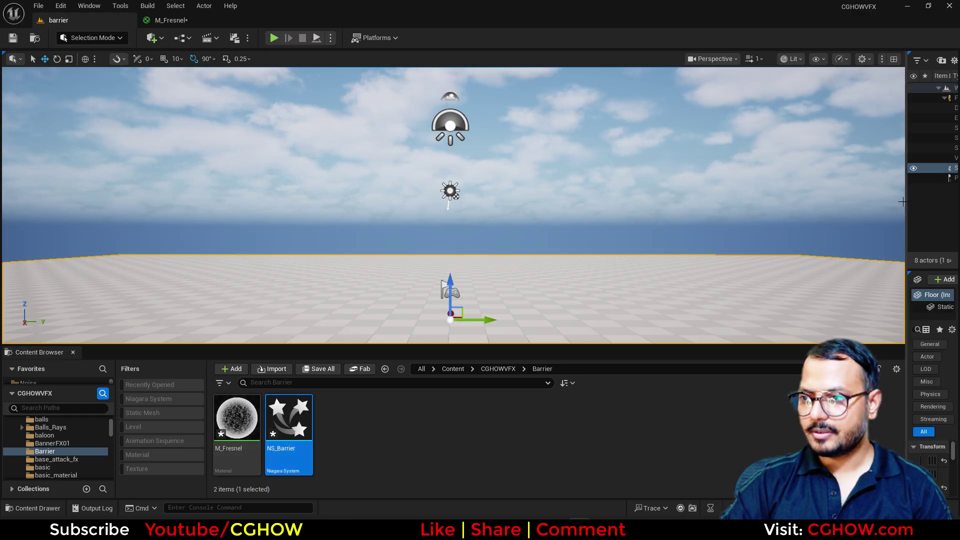
left_click_drag(906, 201, 760, 201)
left_click(842, 108)
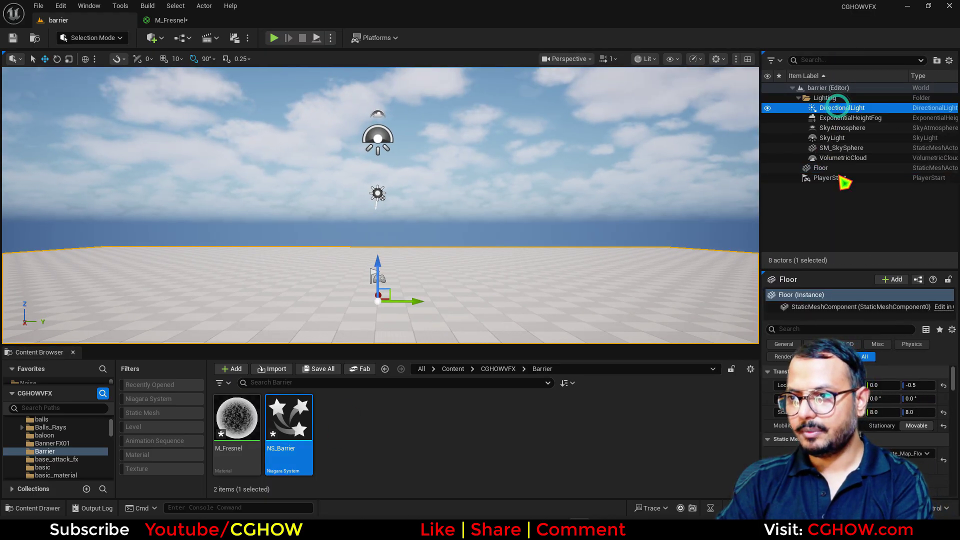
key("Return")
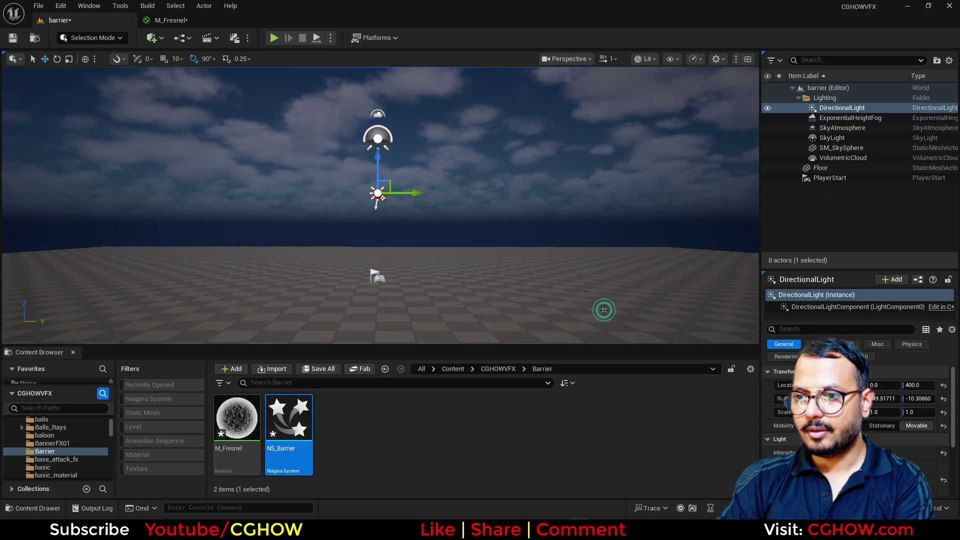
Set the Floor's horizontal scale to 200 and switch the viewport to game view
left_click(604, 310)
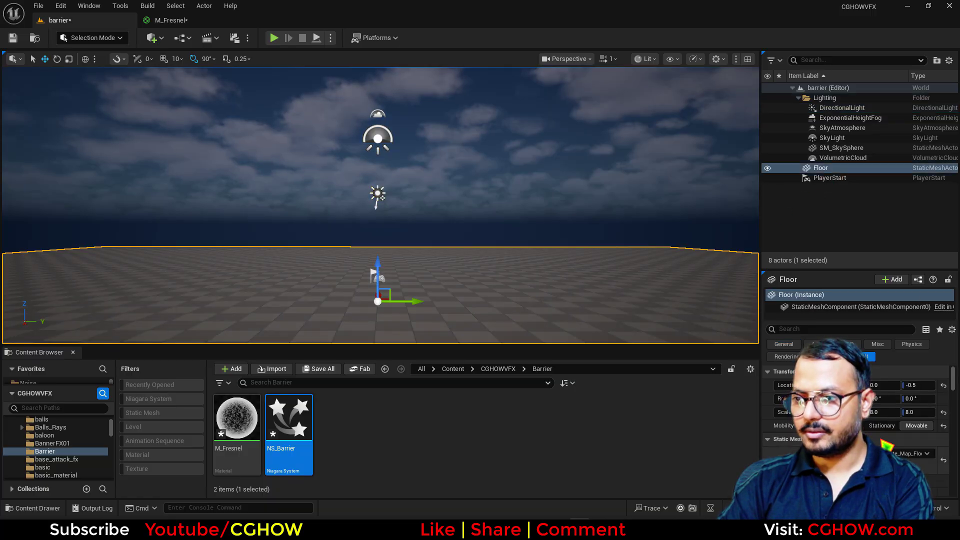
left_click(879, 413)
type("200")
key("Return")
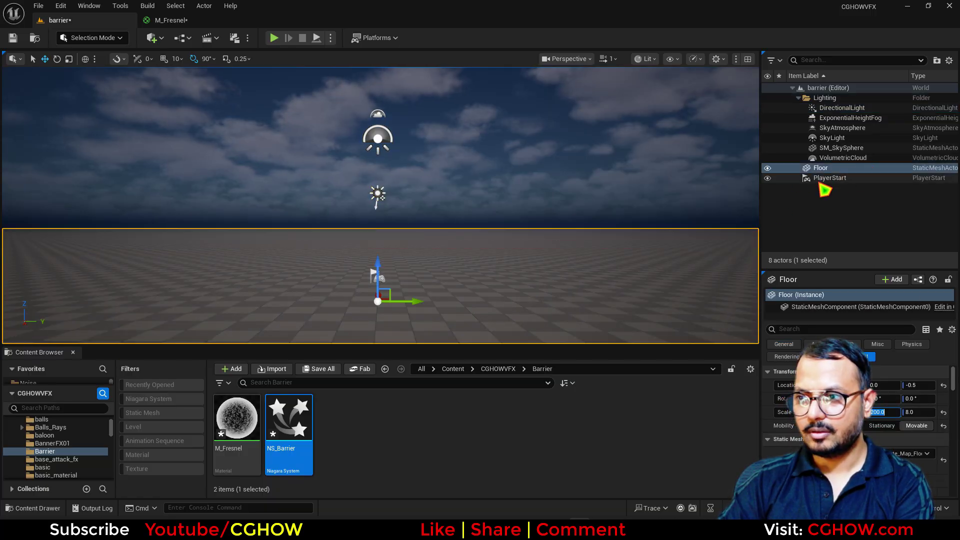
left_click(450, 190)
key("g")
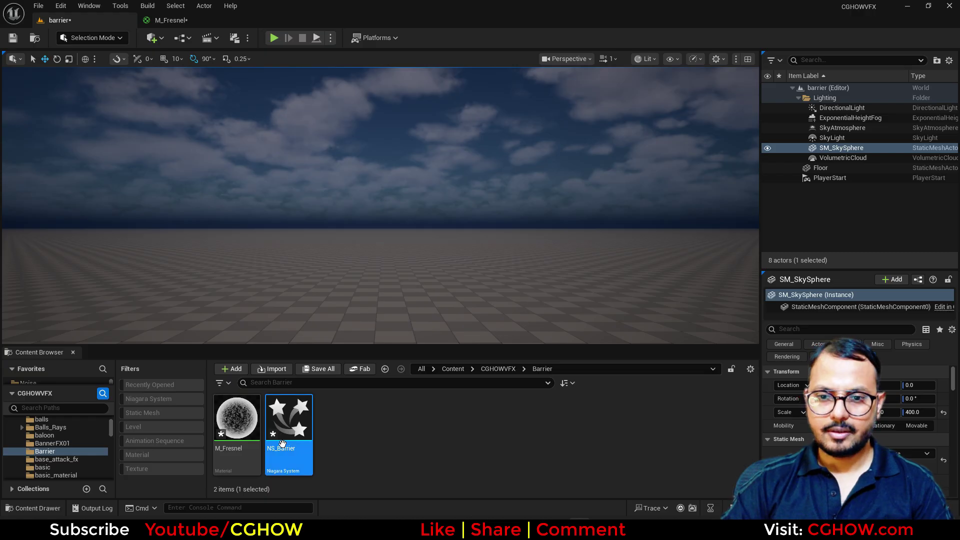
Open the NS_Barrier system and add a minimal emitter to it
double_click(282, 424)
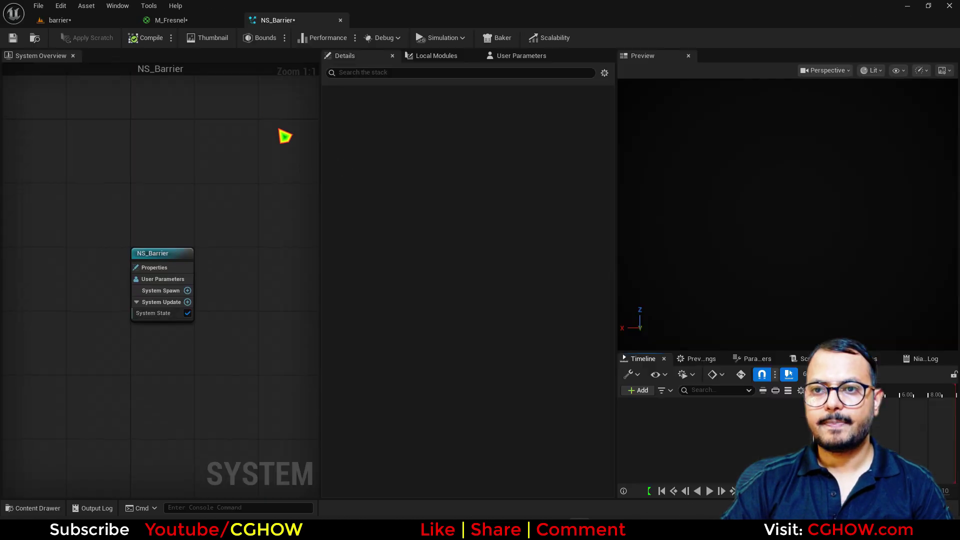
right_click(154, 155)
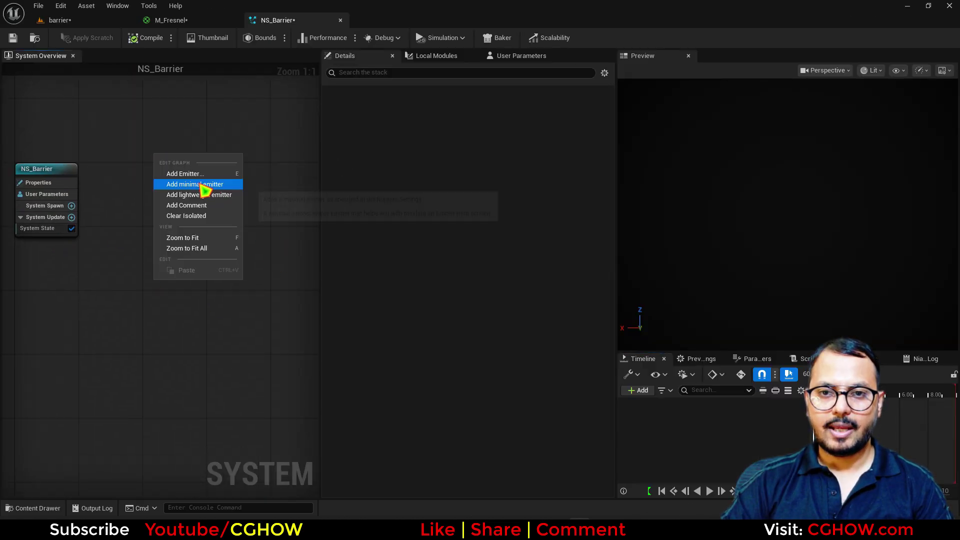
left_click(194, 185)
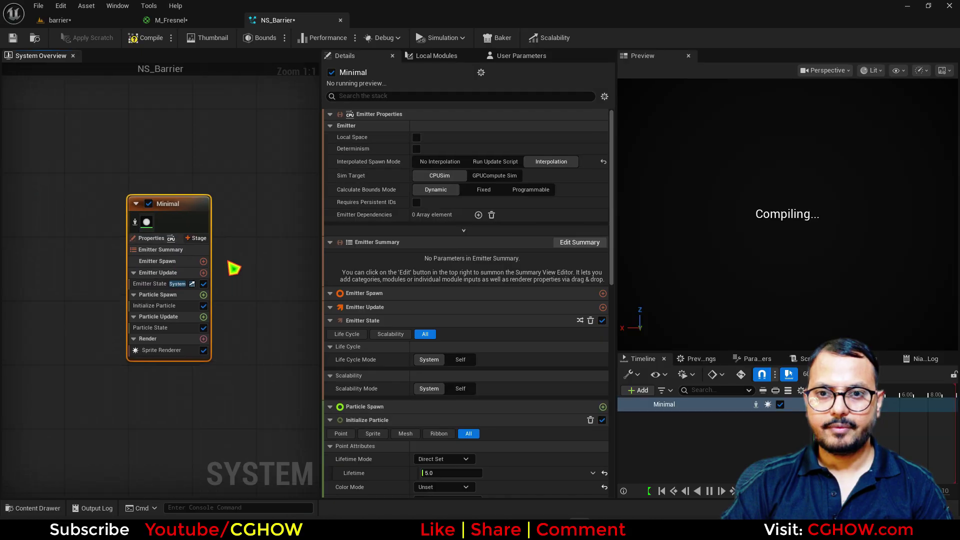
Add a Spawn Burst Instantaneous module to the Minimal emitter's Emitter Update stage
left_click(199, 263)
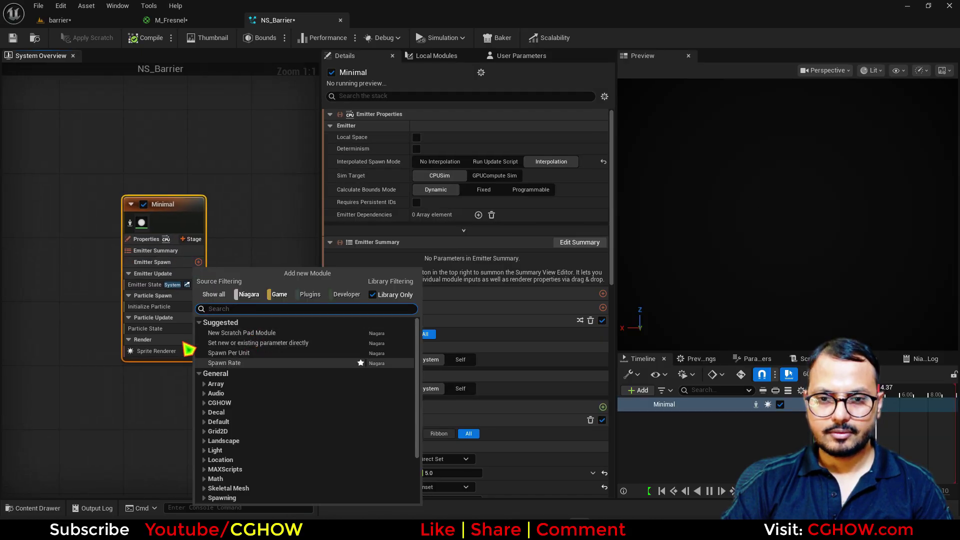
left_click(237, 237)
left_click(198, 274)
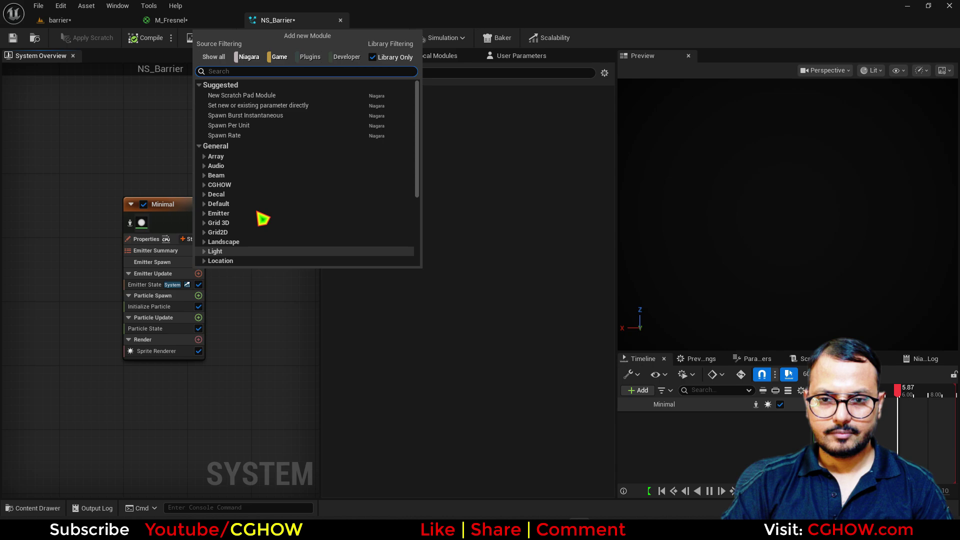
left_click(253, 116)
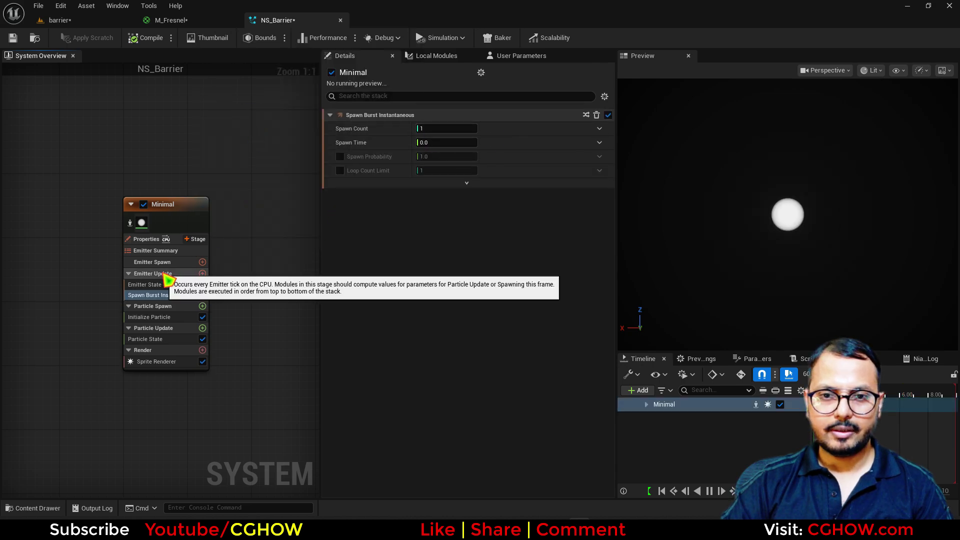
Set the emitter's Life Cycle Mode to Self with Loop Behavior Once, and disable killing particles at lifetime end in Particle State
left_click(148, 285)
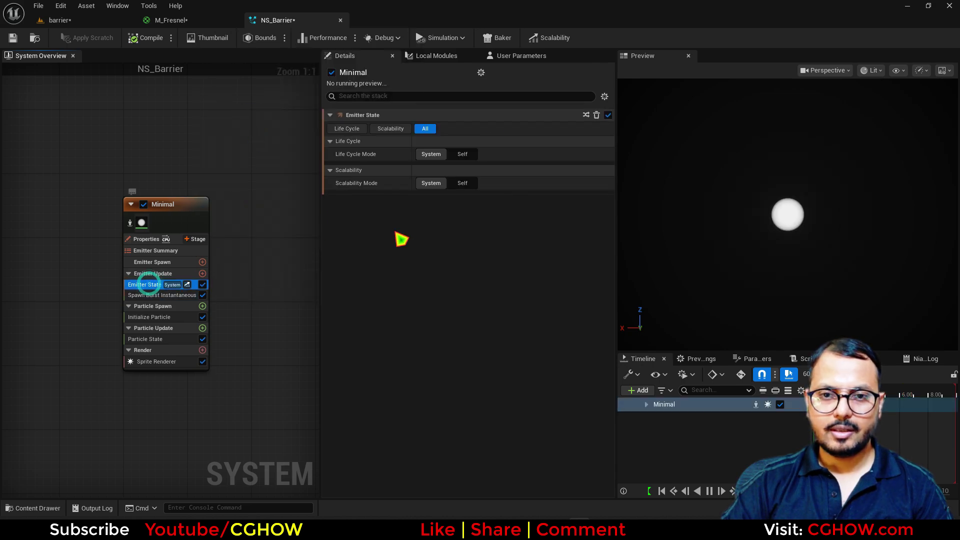
left_click(463, 155)
left_click(460, 183)
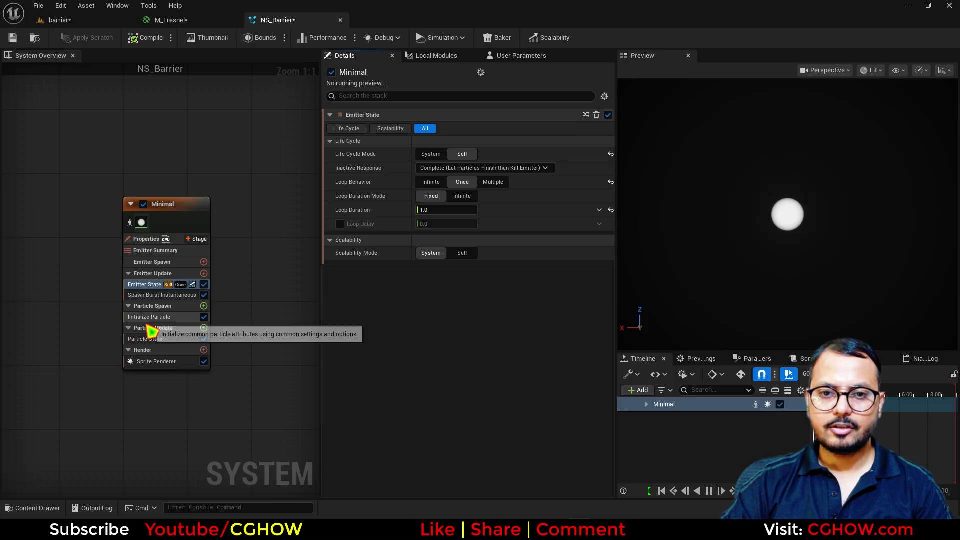
left_click(134, 340)
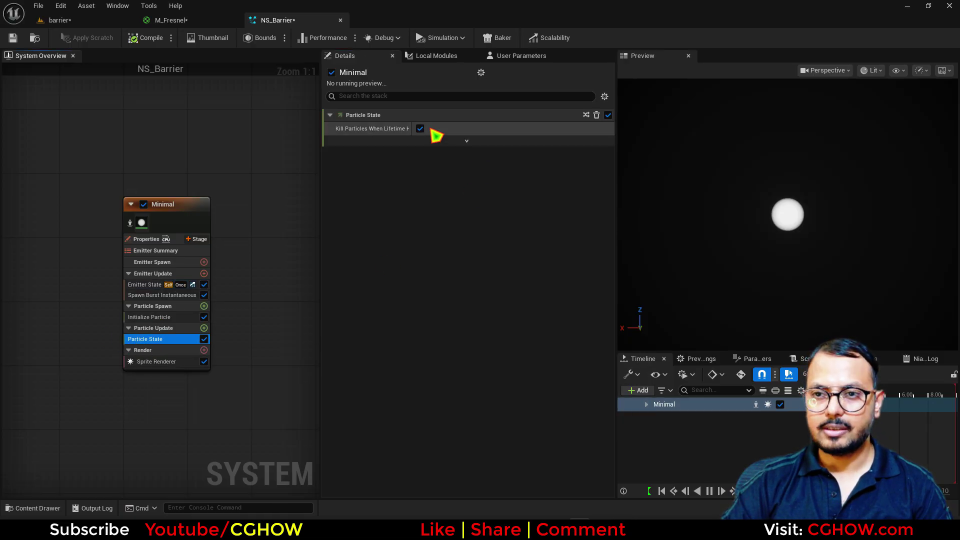
right_click_drag(235, 293, 238, 252)
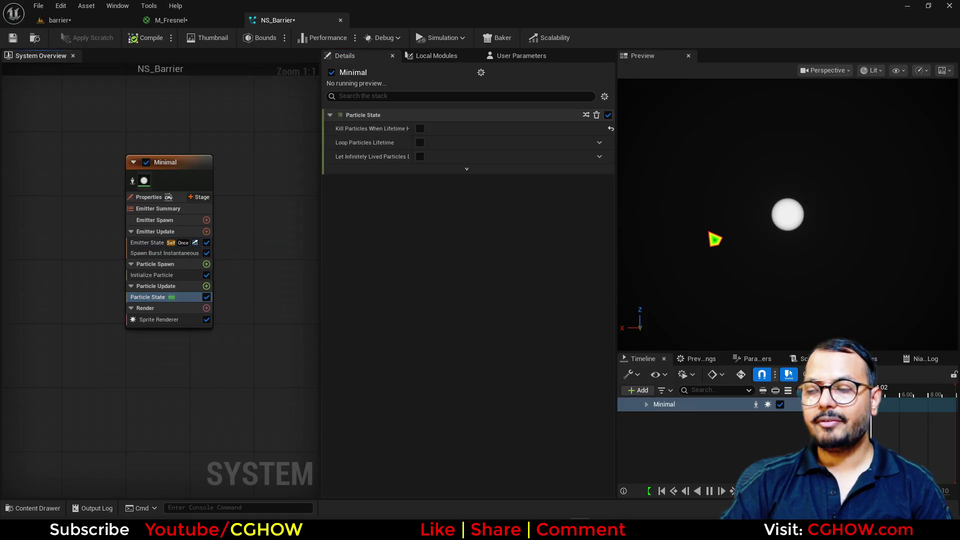
Replace the emitter's Sprite Renderer with a Mesh Renderer
left_click(199, 321)
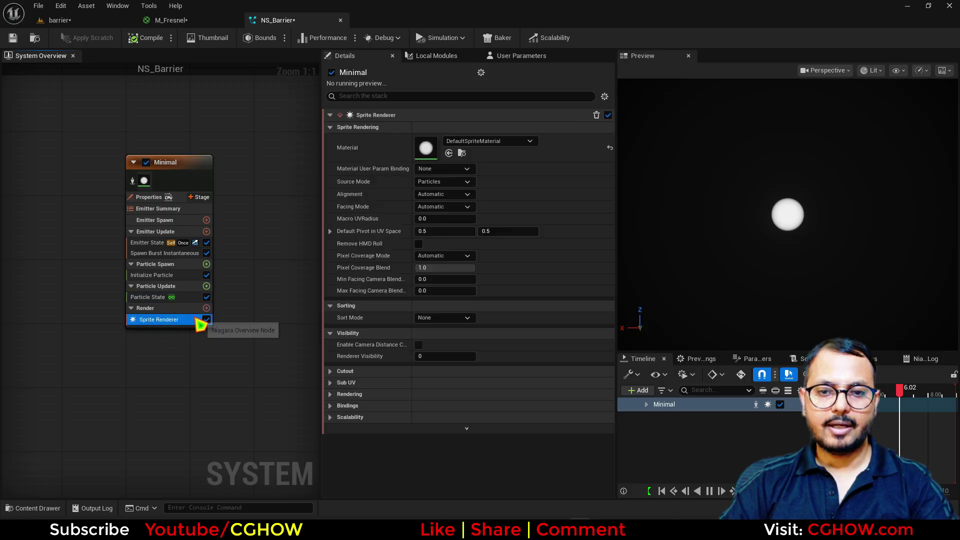
key("Delete")
left_click(206, 308)
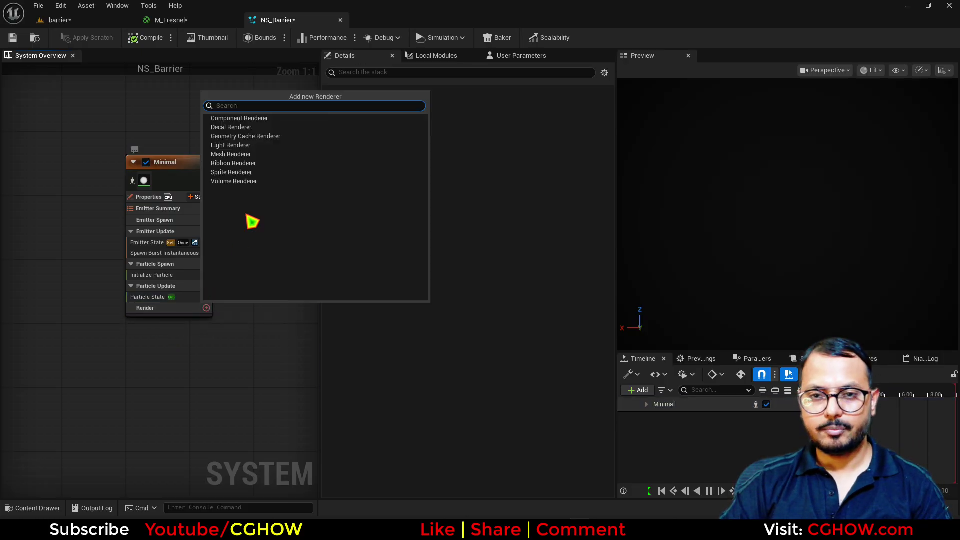
left_click(231, 154)
Assign the SM_Sphere static mesh to the emitter's Mesh Renderer
left_click(330, 140)
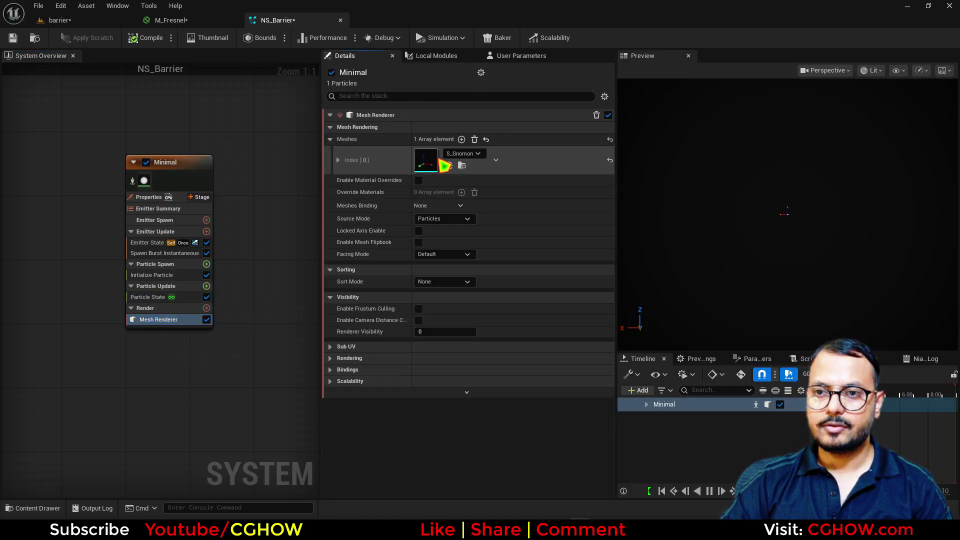
left_click(459, 154)
type("sphere")
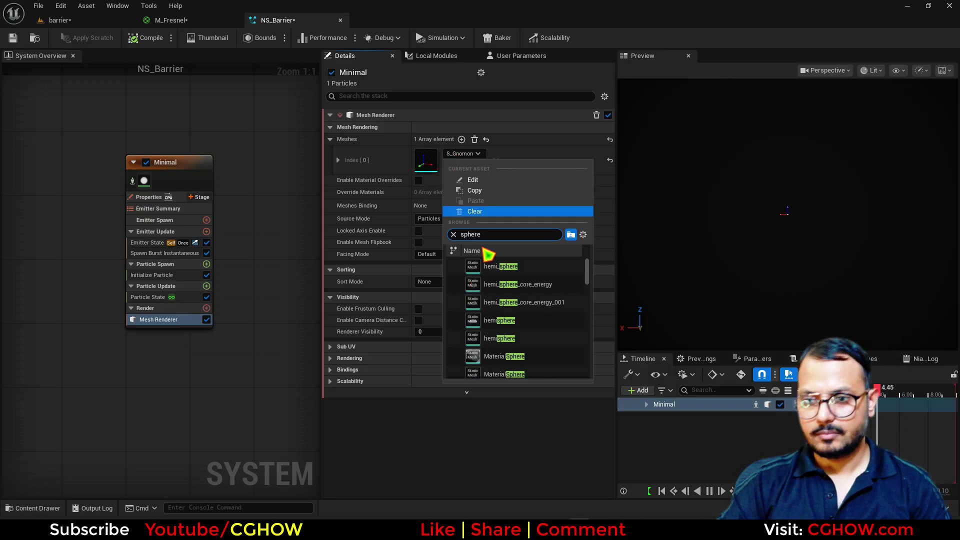
scroll(550, 325, "down", 5)
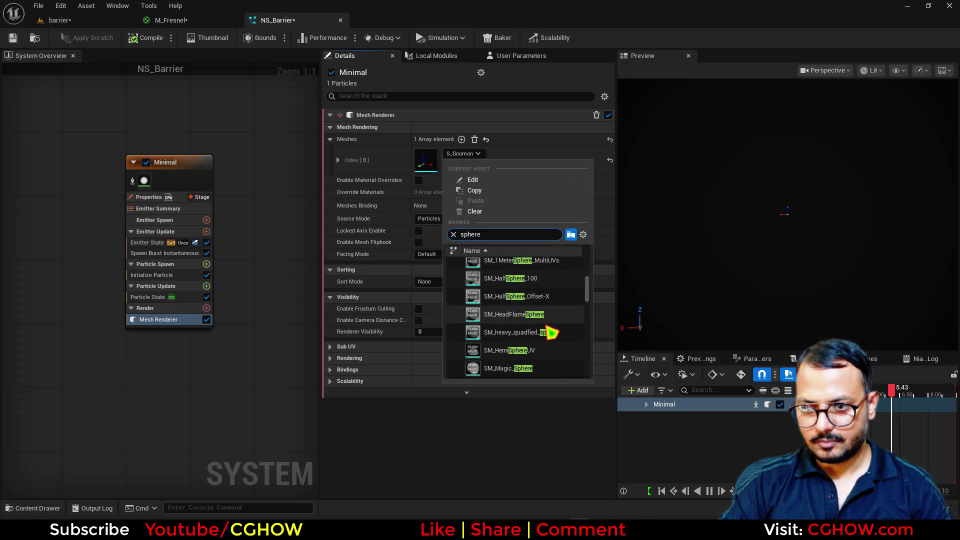
scroll(540, 333, "down", 4)
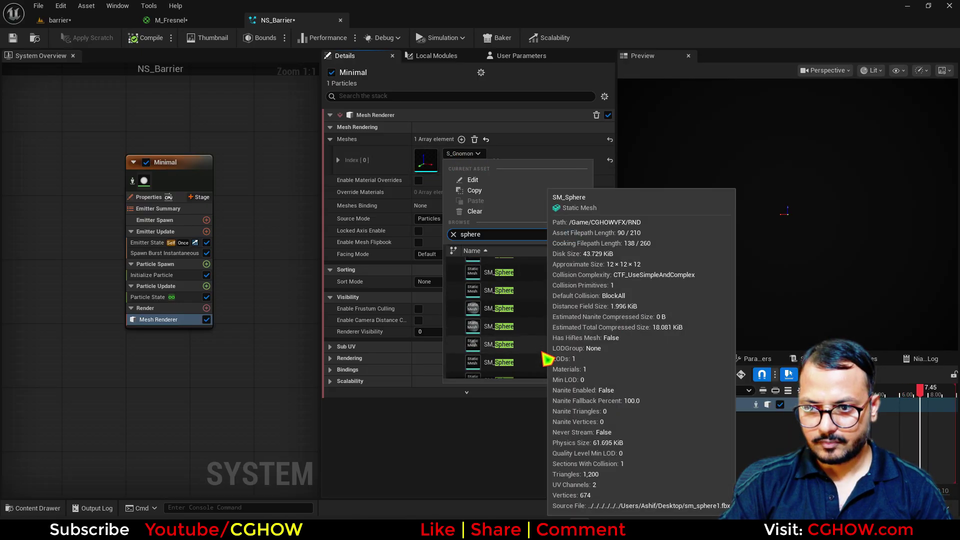
left_click(514, 342)
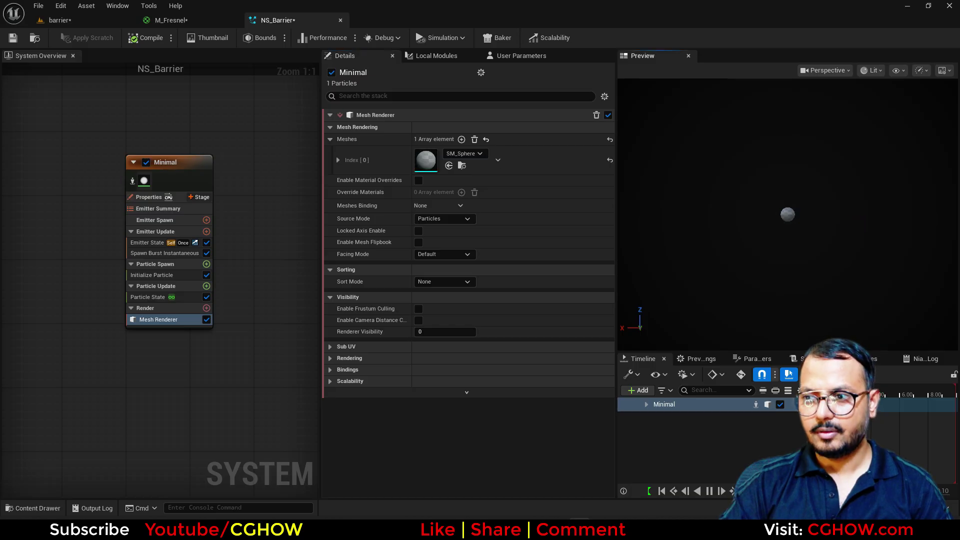
Enable Local Space in the Minimal emitter's properties
left_click(129, 24)
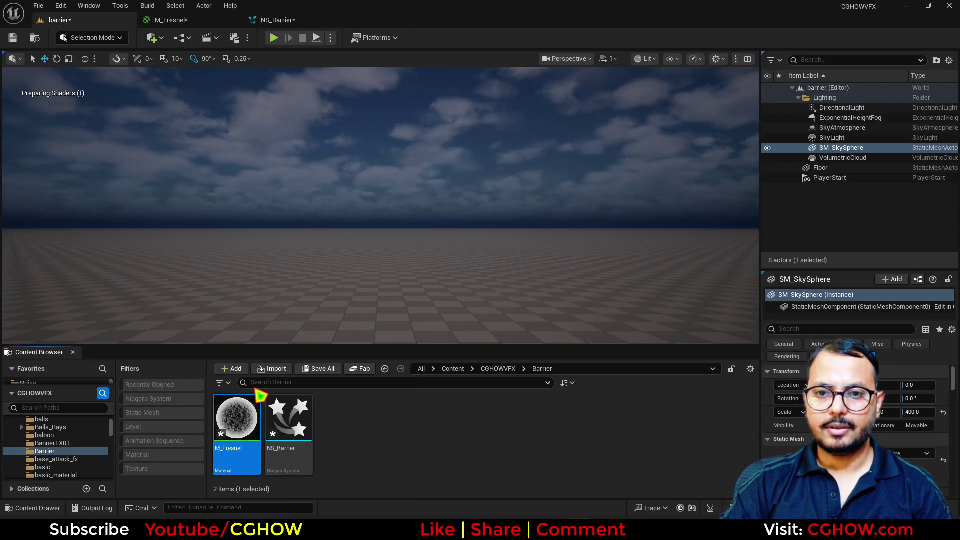
left_click(276, 21)
left_click(155, 197)
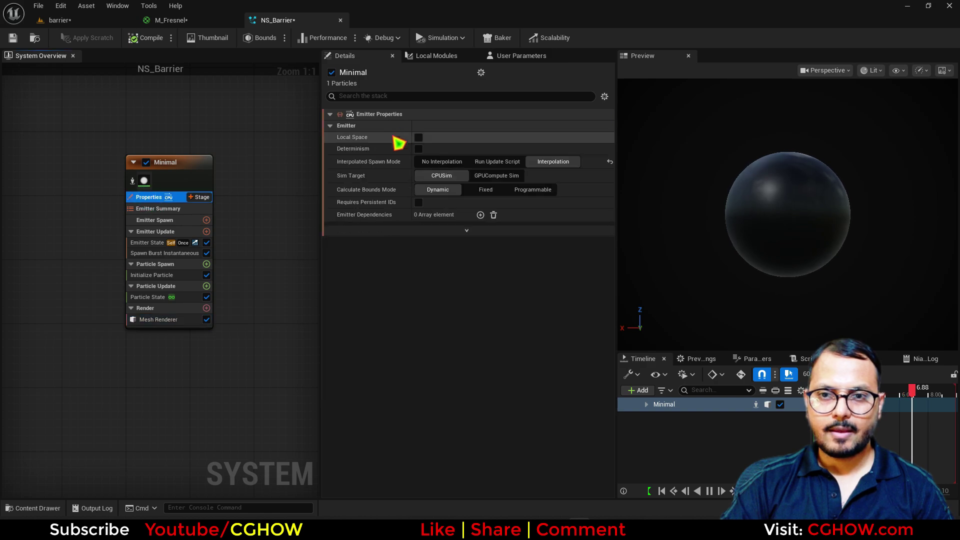
left_click(422, 135)
Place the NS_Barrier system in the barrier level and reset its location to the world origin
left_click(52, 20)
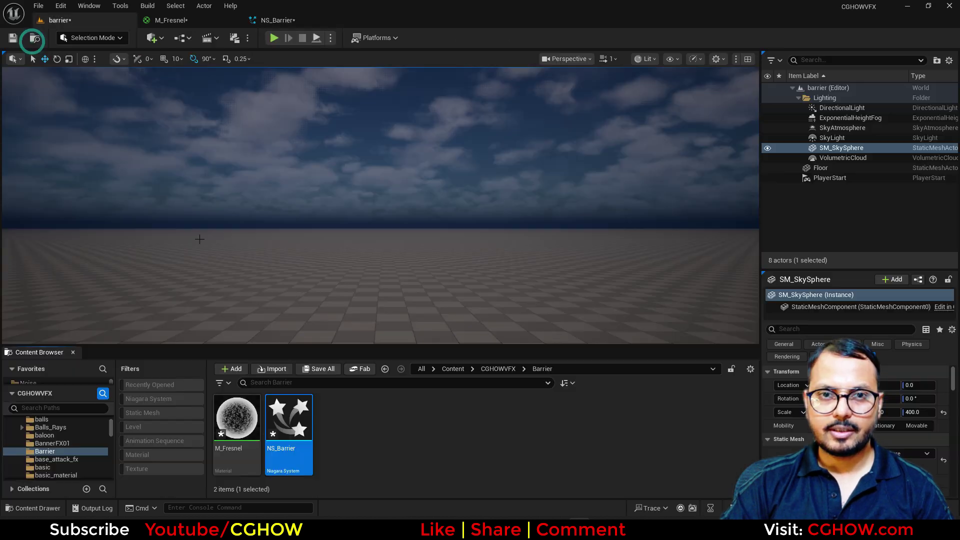
left_click(384, 310)
left_click(370, 322)
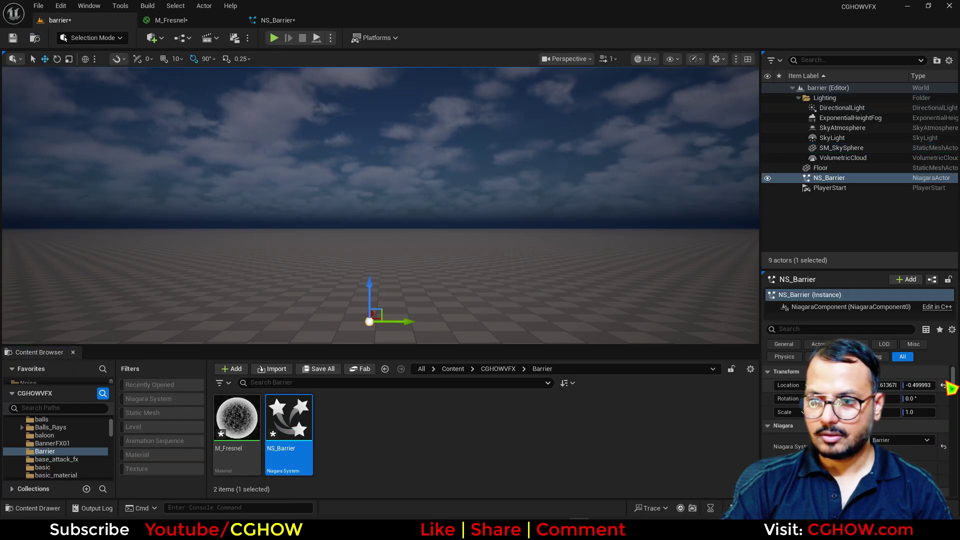
left_click(943, 385)
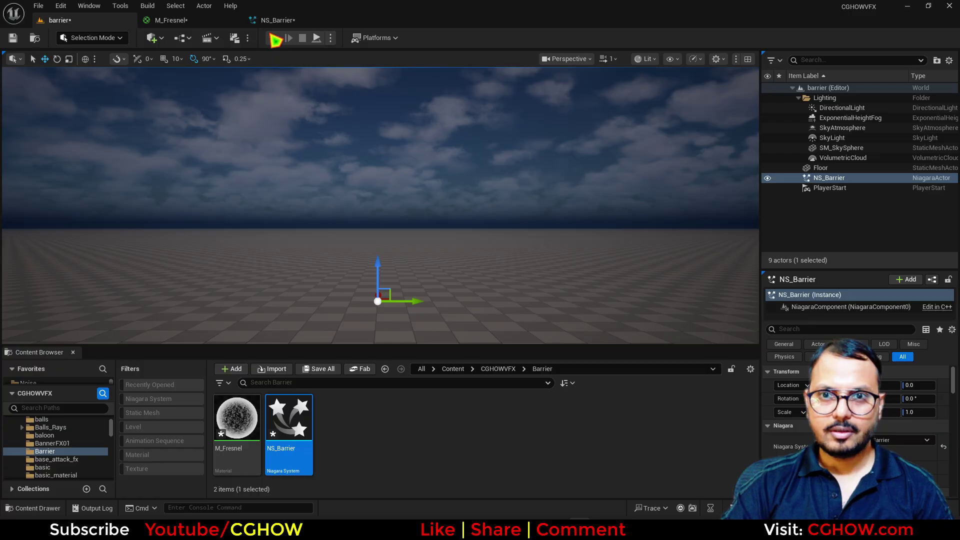
Set Initialize Particle's Mesh Scale Mode to Uniform with a Mesh Uniform Scale of 20
left_click(270, 20)
left_click(156, 275)
left_click(451, 311)
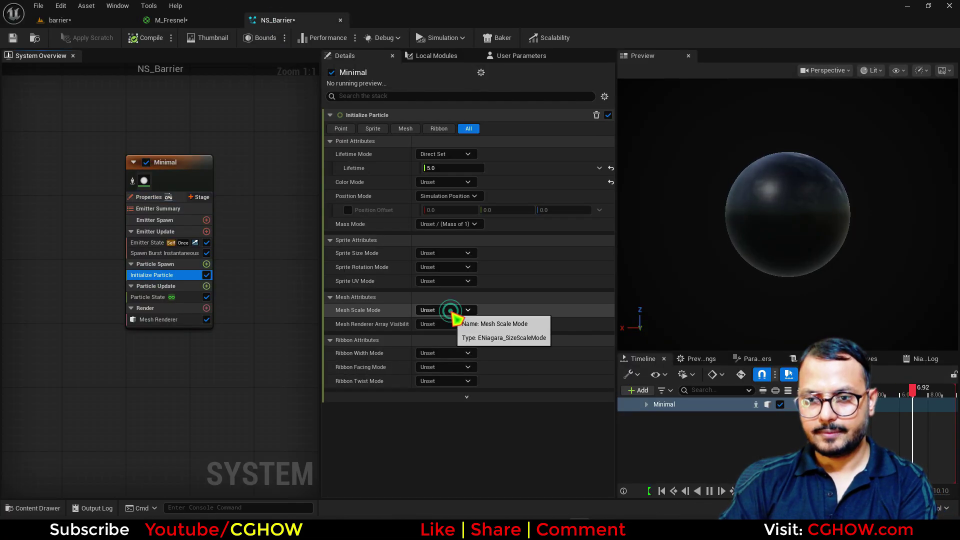
left_click(448, 336)
left_click(448, 325)
type("20")
key("Return")
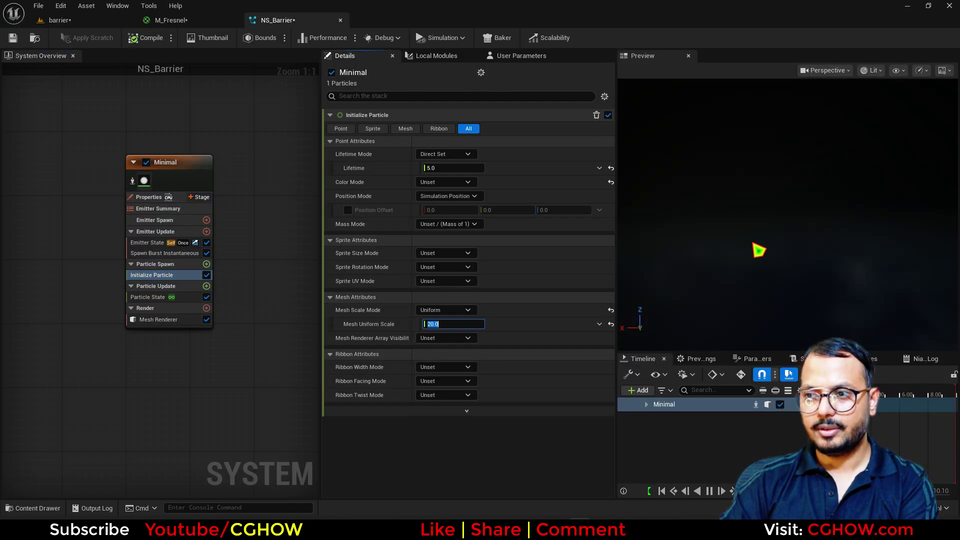
Raise the NS_Barrier actor in the level to a Z location of about 155.6
left_click(95, 21)
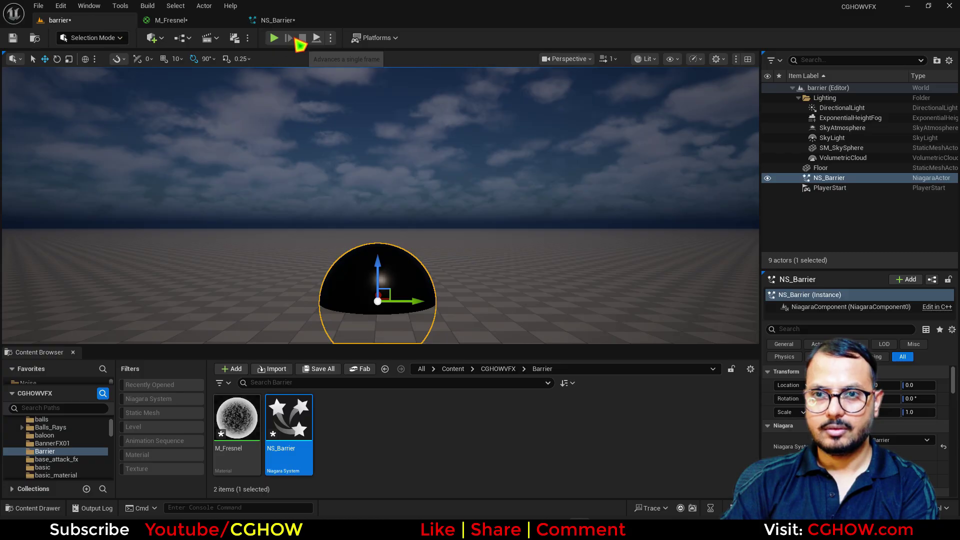
left_click_drag(372, 264, 372, 219)
right_click_drag(372, 263, 370, 301)
key("w")
key("s")
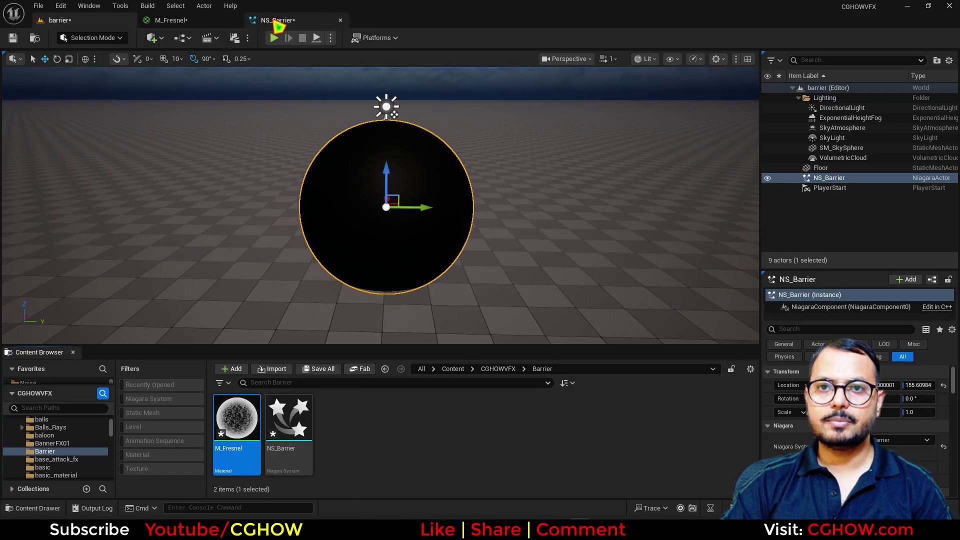
Enable material overrides on the Mesh Renderer and add M_Fresnel as the explicit override material
left_click(276, 20)
left_click(160, 319)
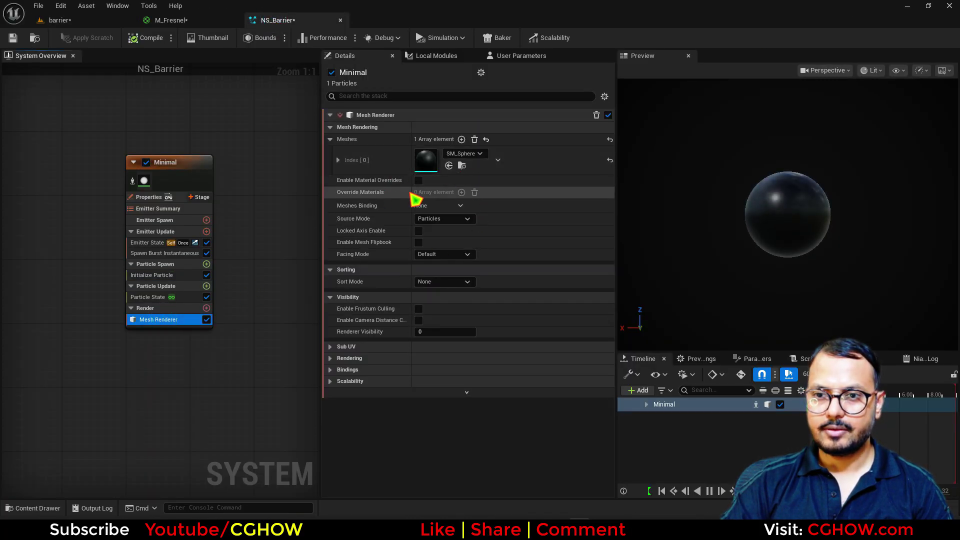
left_click(419, 180)
left_click(461, 192)
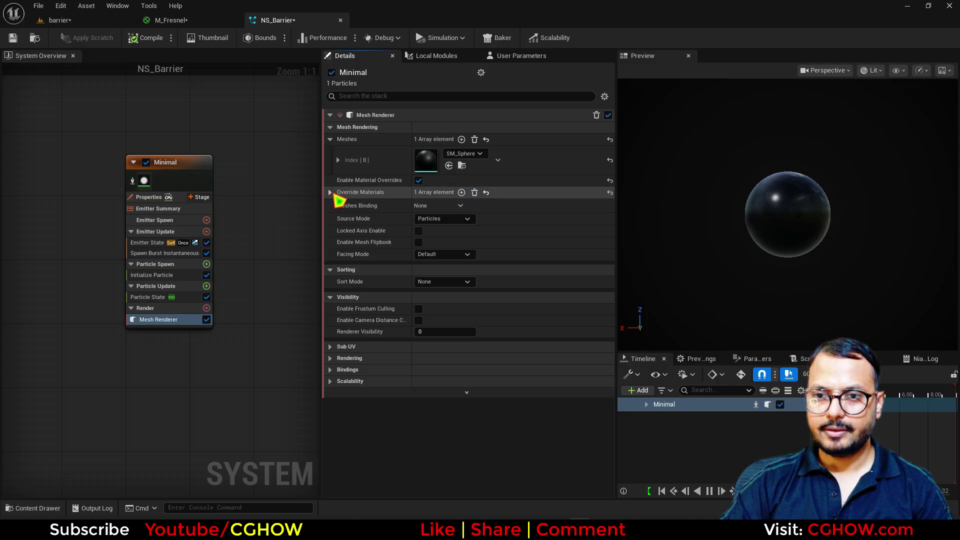
left_click(338, 206)
left_click(449, 234)
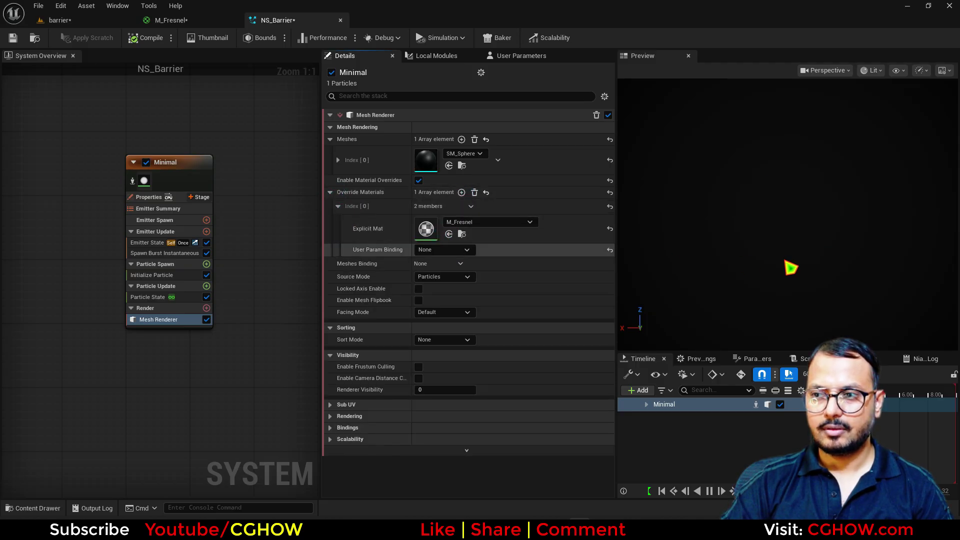
Set Initialize Particle's Color Mode to Direct Set and choose a bright blue color
left_click(179, 275)
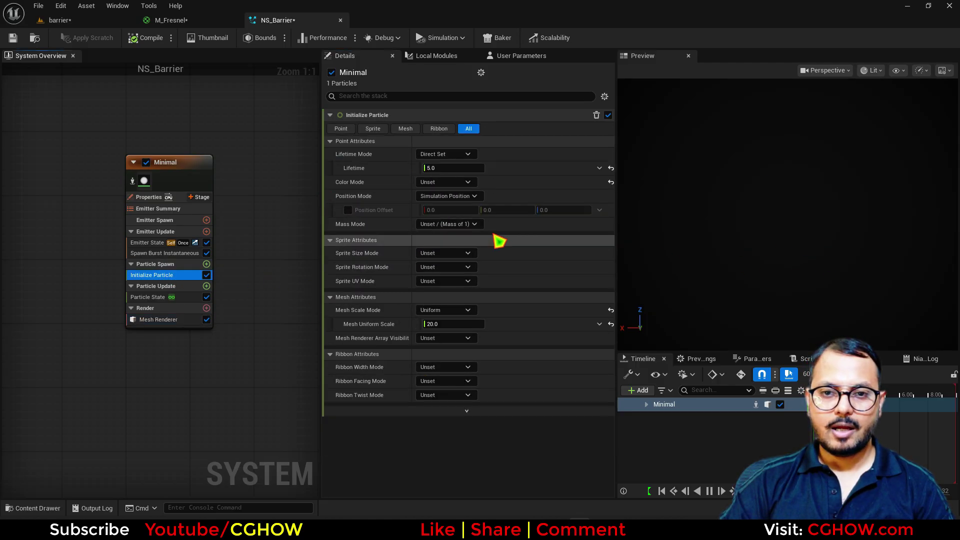
left_click(443, 182)
left_click(440, 208)
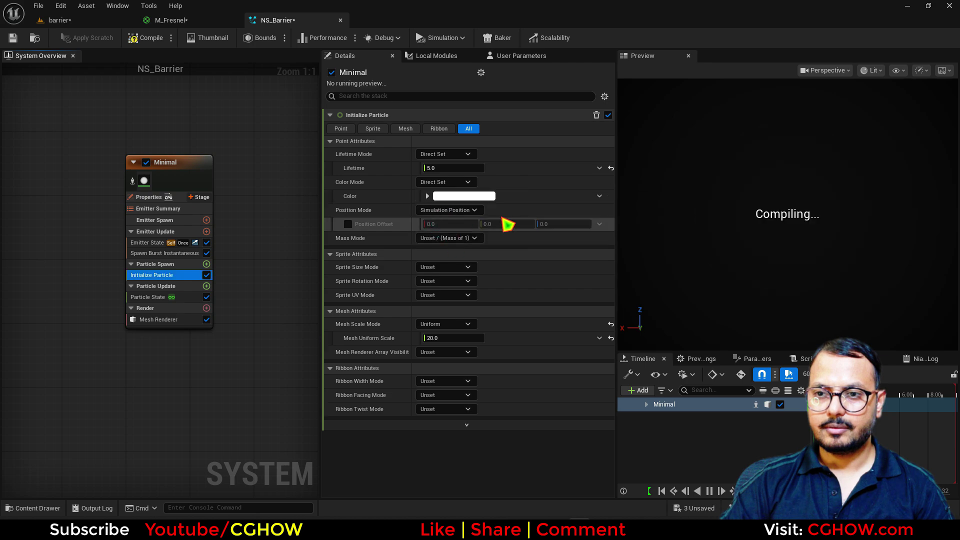
left_click(440, 196)
left_click(467, 239)
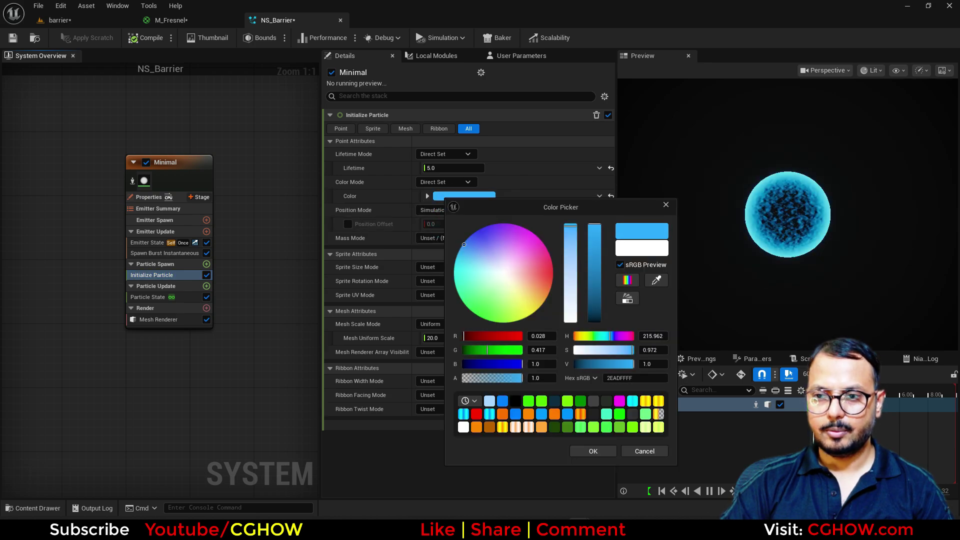
left_click(592, 452)
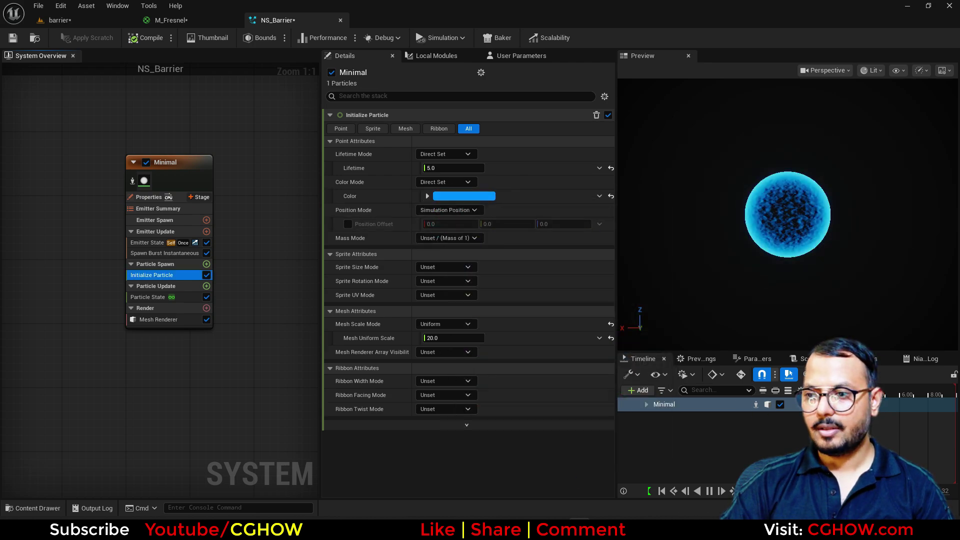
scroll(810, 307, "up", 5)
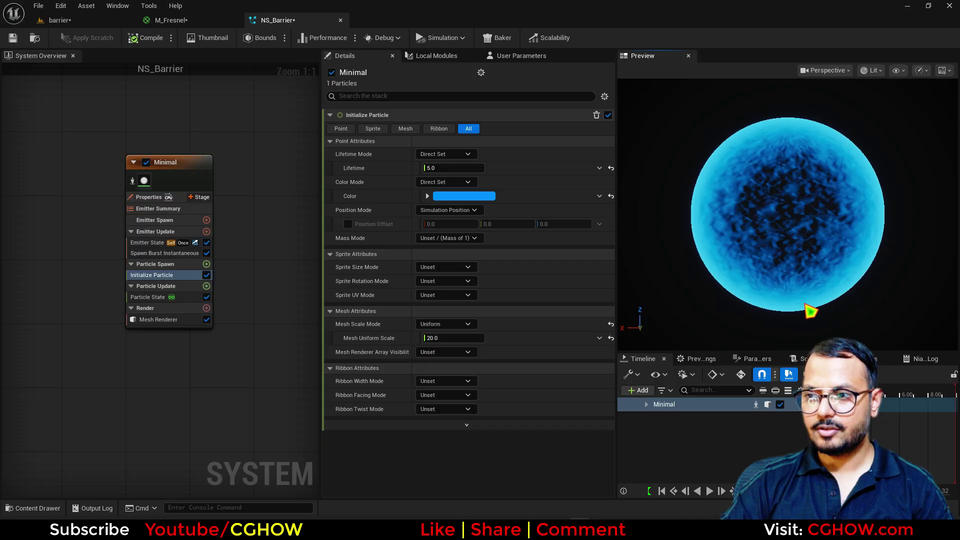
Add a Dynamic Material Parameters module to the emitter's Particle Update stage
left_click(155, 297)
left_click(206, 286)
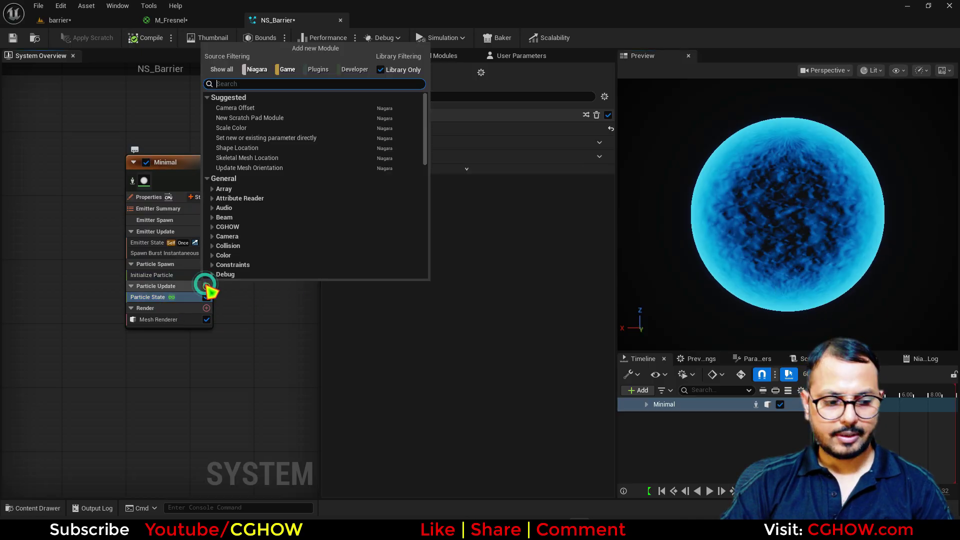
type("dy")
left_click(252, 128)
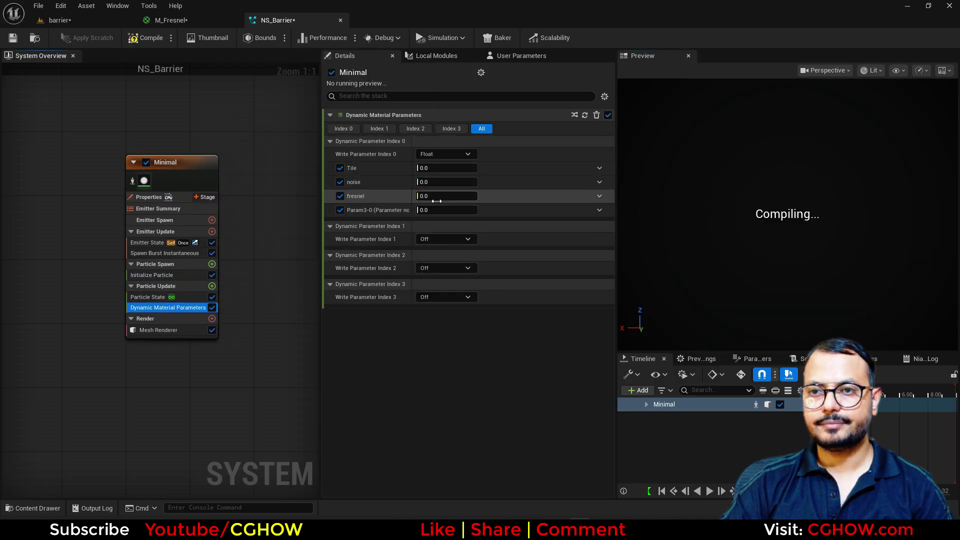
Set the Tile and noise dynamic material parameters to 1
left_click(455, 168)
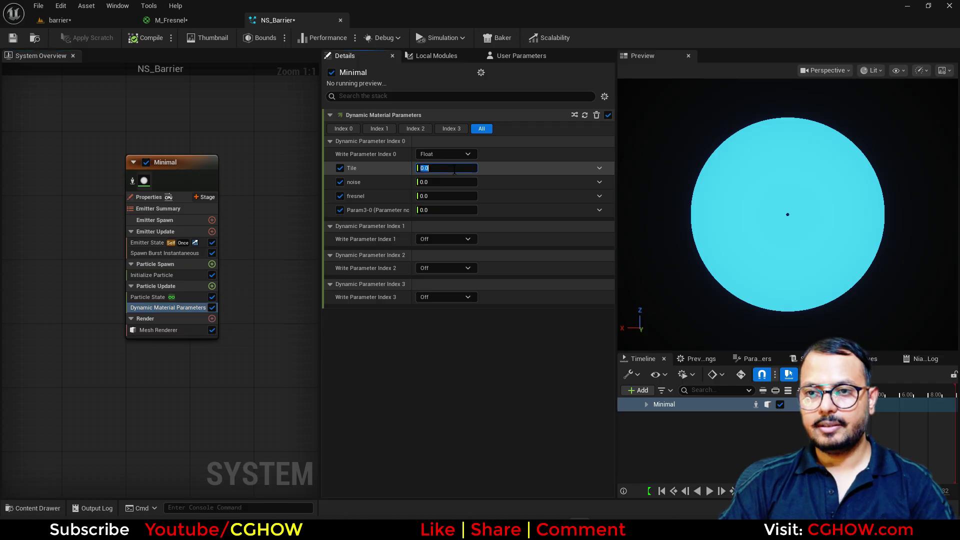
type("1")
key("Return")
type("1")
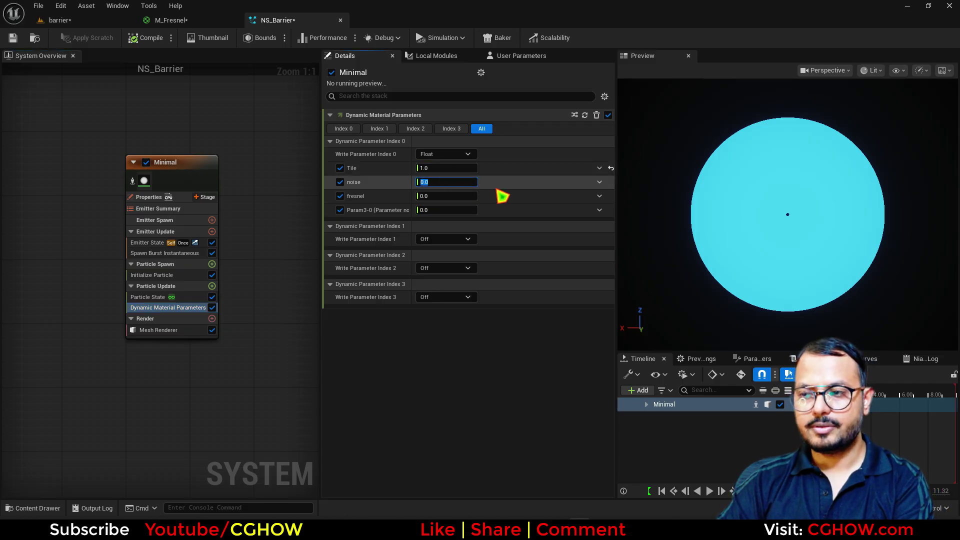
key("Return")
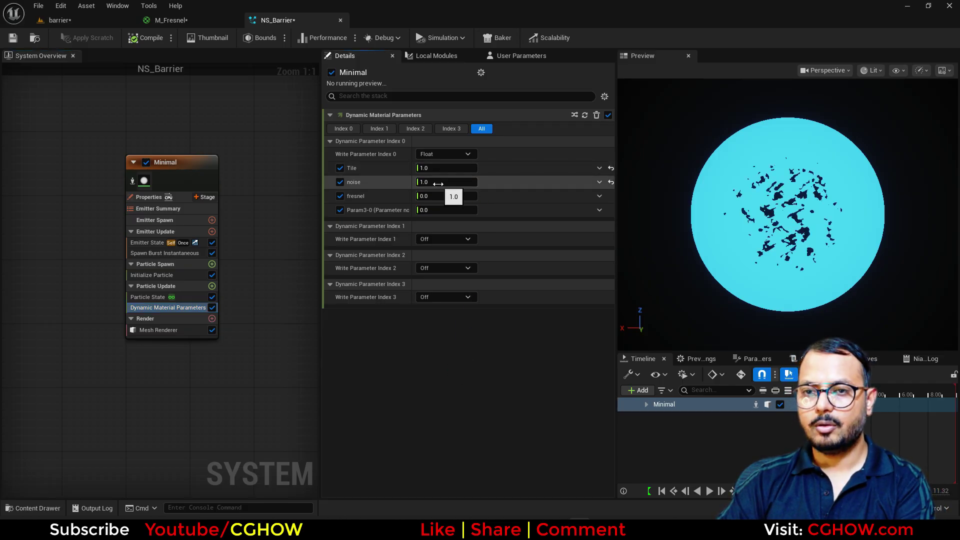
Adjust the noise parameter to about 0.11 and the Tile parameter to about 1.22
left_click_drag(447, 182, 425, 182)
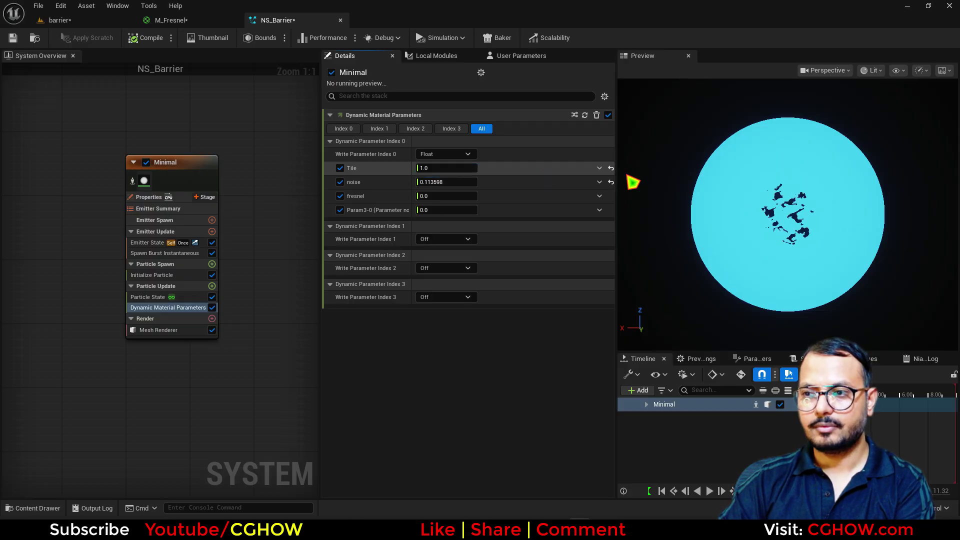
left_click_drag(733, 212, 736, 248)
left_click_drag(446, 170, 495, 170)
Set the fresnel parameter to 1, Tile to about 0.92 and noise to about 0.65
left_click(446, 196)
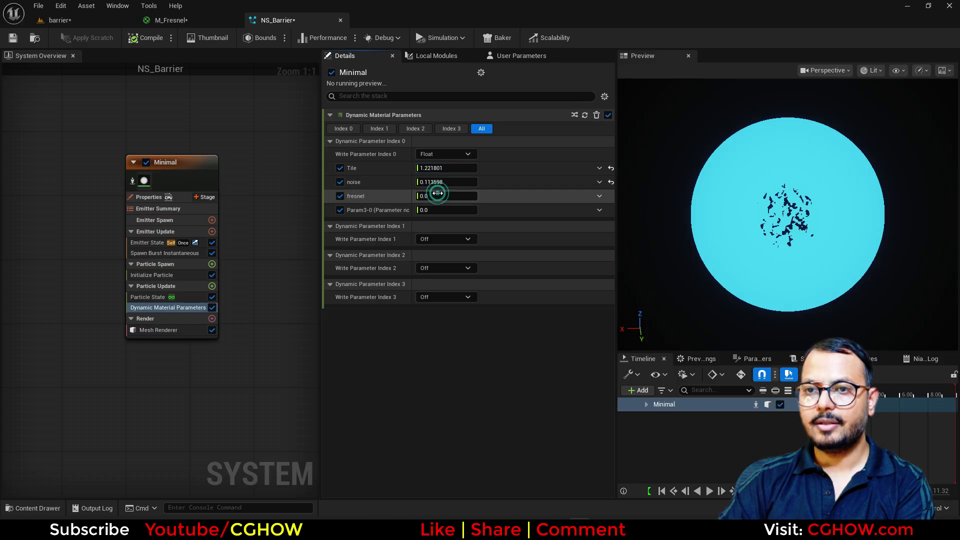
type("1")
key("Return")
mouse_move(475, 168)
left_mouse_down()
mouse_move(492, 168)
mouse_move(470, 183)
left_mouse_up()
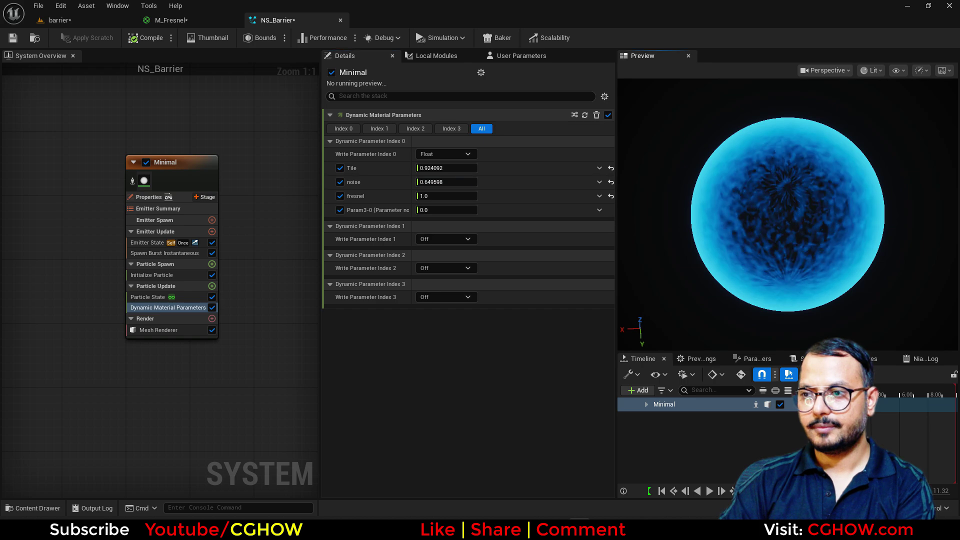
Reduce the Tile parameter to about 0.69 and increase fresnel to about 1.66
left_click_drag(462, 169, 450, 169)
left_click_drag(720, 215, 720, 195)
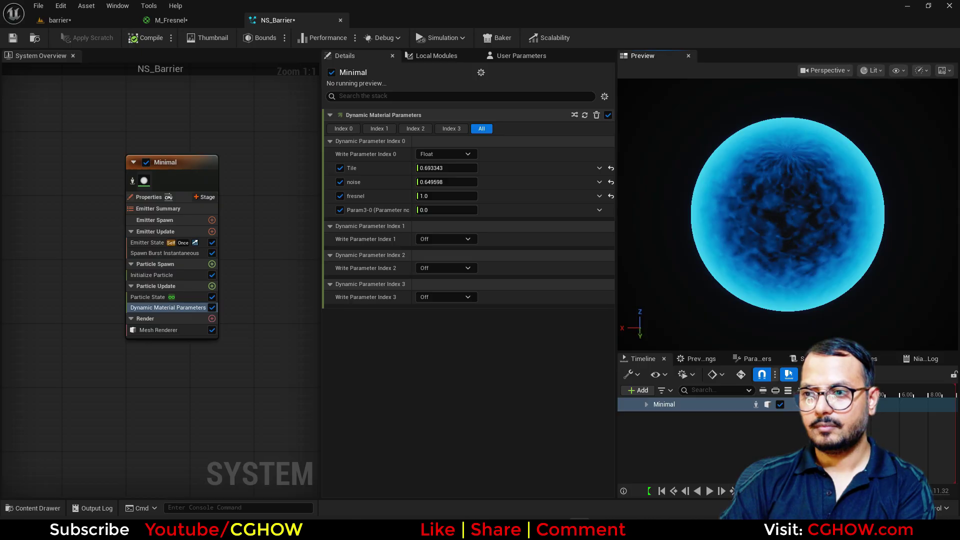
left_click_drag(433, 196, 457, 196)
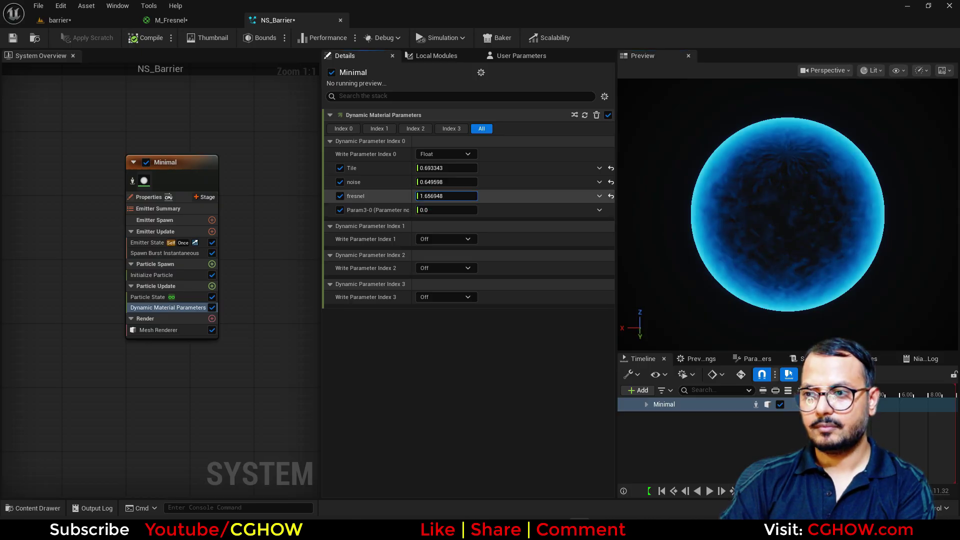
Lower the NS_Barrier actor in the level to a Z location of about 75.5, partly below the floor
left_click(79, 21)
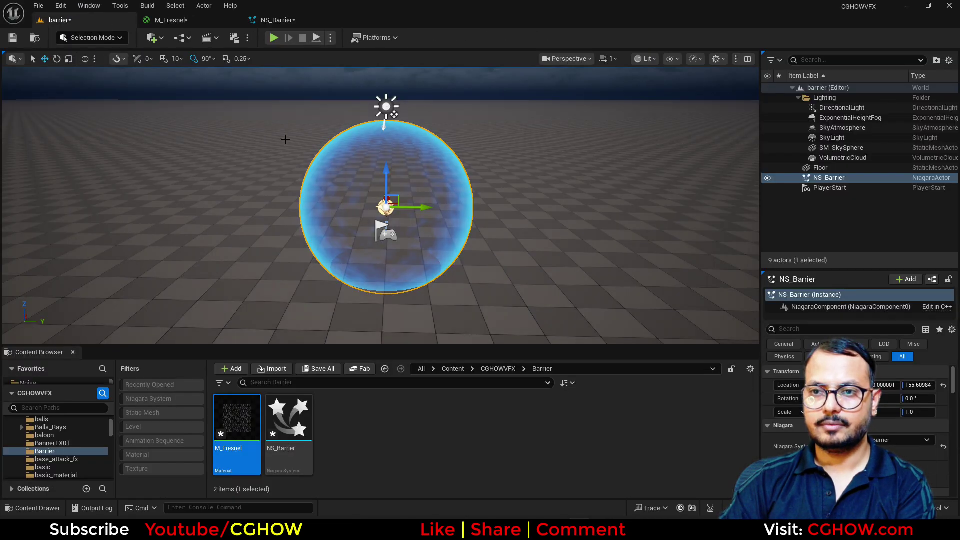
left_click_drag(418, 292, 418, 266, "alt")
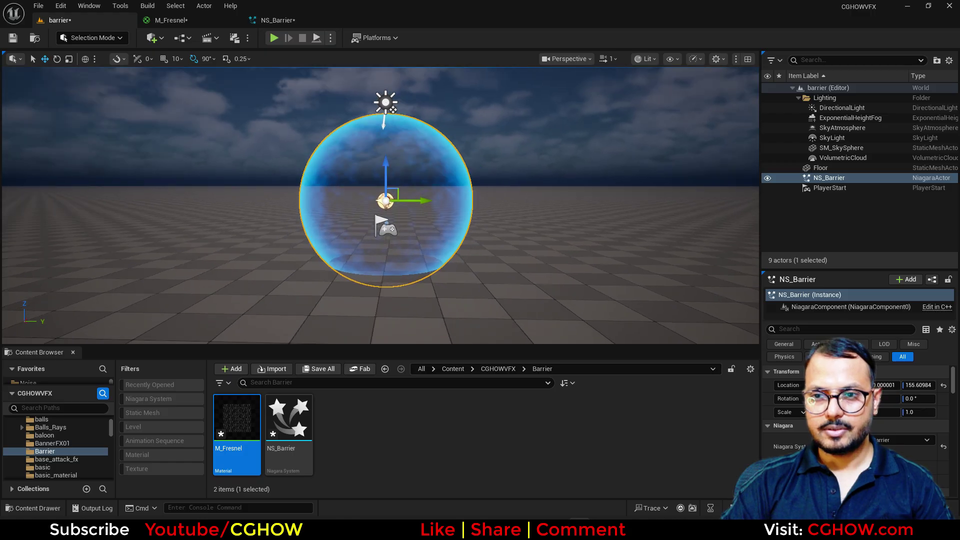
left_click_drag(385, 167, 384, 199)
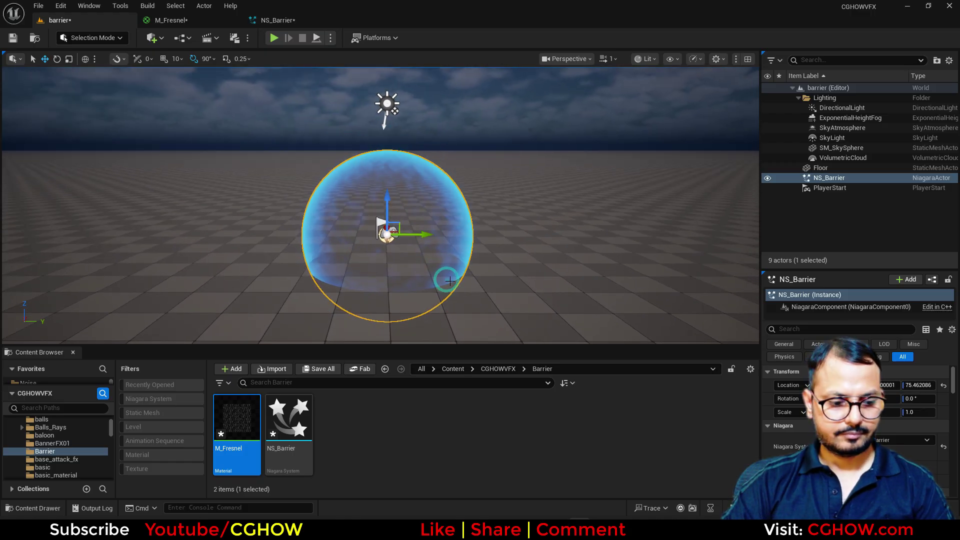
Hide the editor overlays in the level viewport and inspect the barrier dome from closer up
key("g")
scroll(440, 275, "up", 5)
scroll(465, 249, "down", 3)
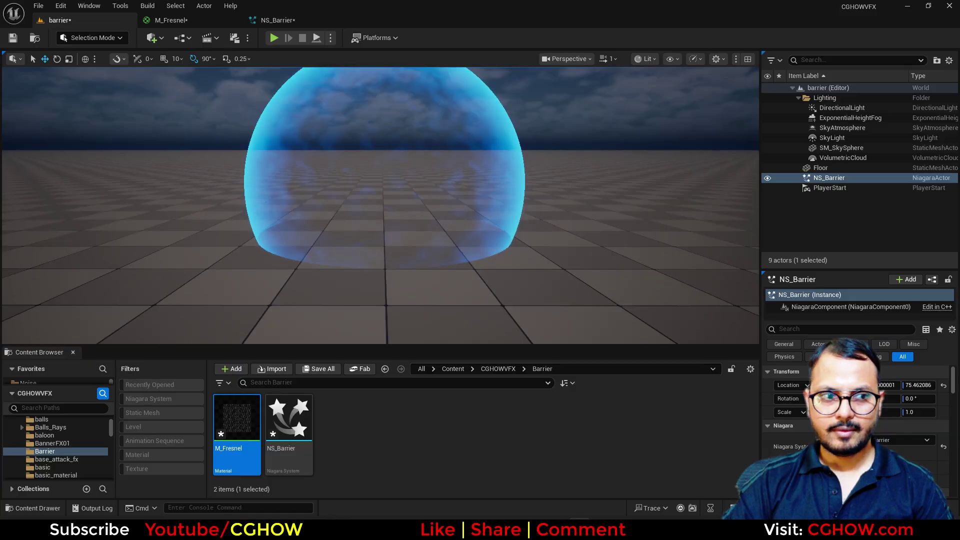
left_click_drag(414, 249, 394, 207, "alt")
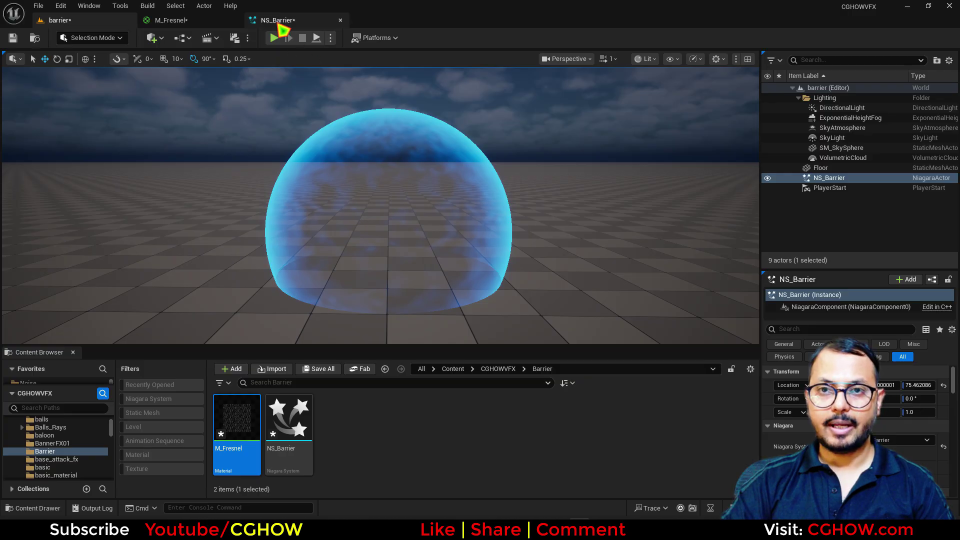
Duplicate the Minimal emitter in the NS_Barrier system and place the copy beside the original
left_click(303, 23)
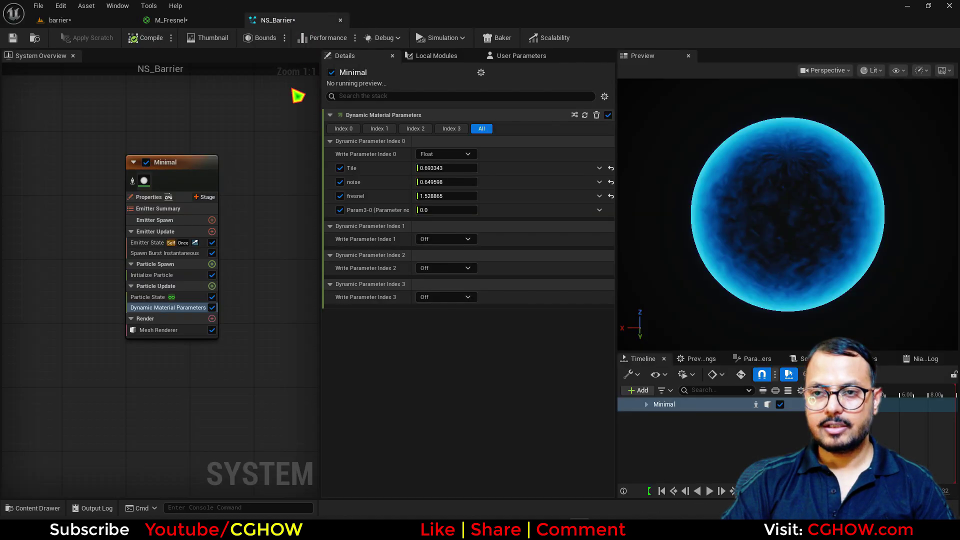
right_click_drag(204, 192, 144, 177)
left_click(104, 159)
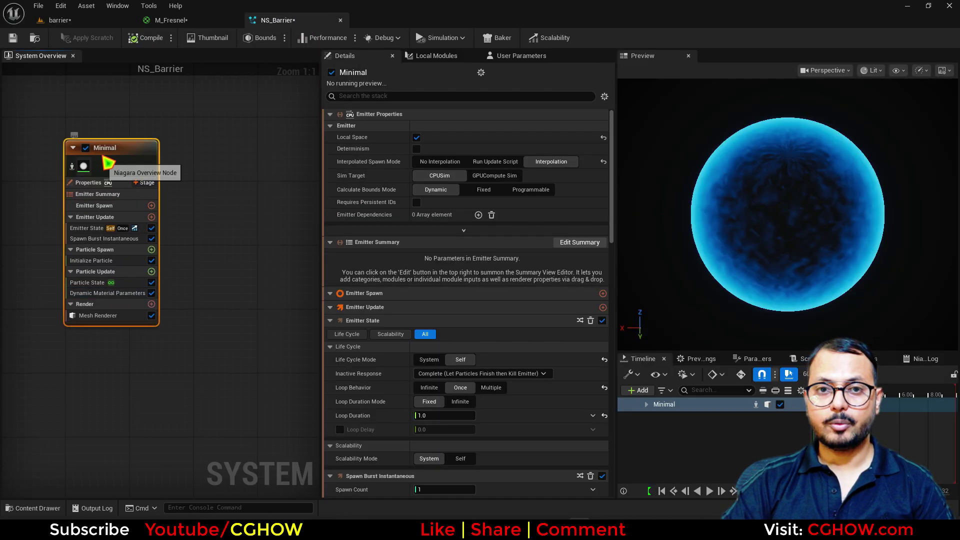
left_click(190, 136)
key("ctrl+v")
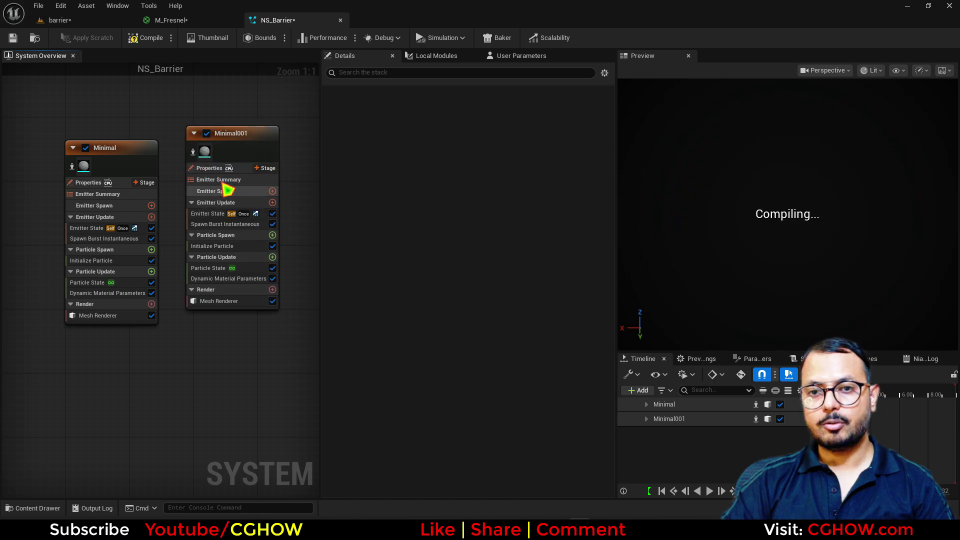
left_click_drag(232, 135, 224, 150)
Set the Mesh Uniform Scale to 20.1 in the duplicated emitter's Initialize Particle module
left_click(215, 262)
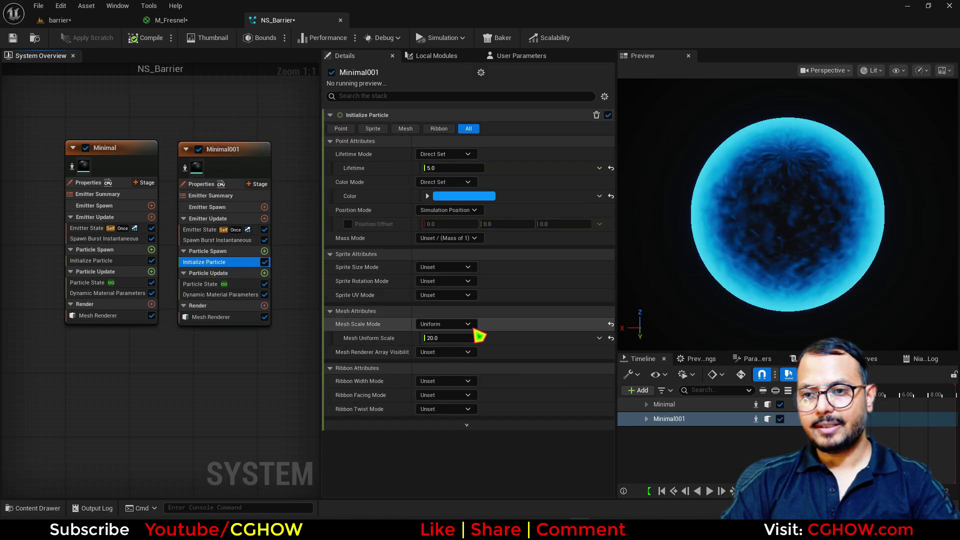
left_click(445, 338)
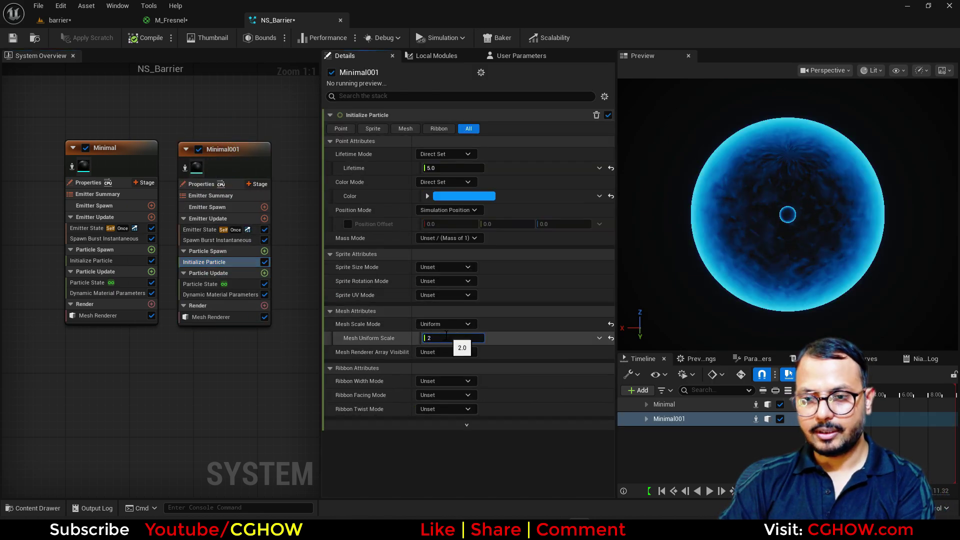
type("20.1")
key("Return")
In Minimal001's Dynamic Material Parameters, set Tile to 0 and raise fresnel to about 10.98
left_click(220, 294)
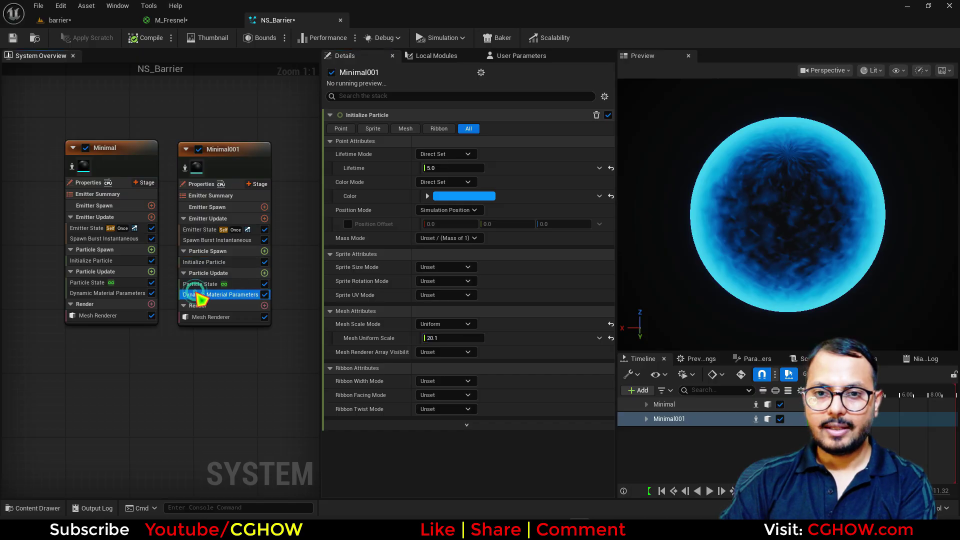
left_click(452, 169)
type("0")
key("Return")
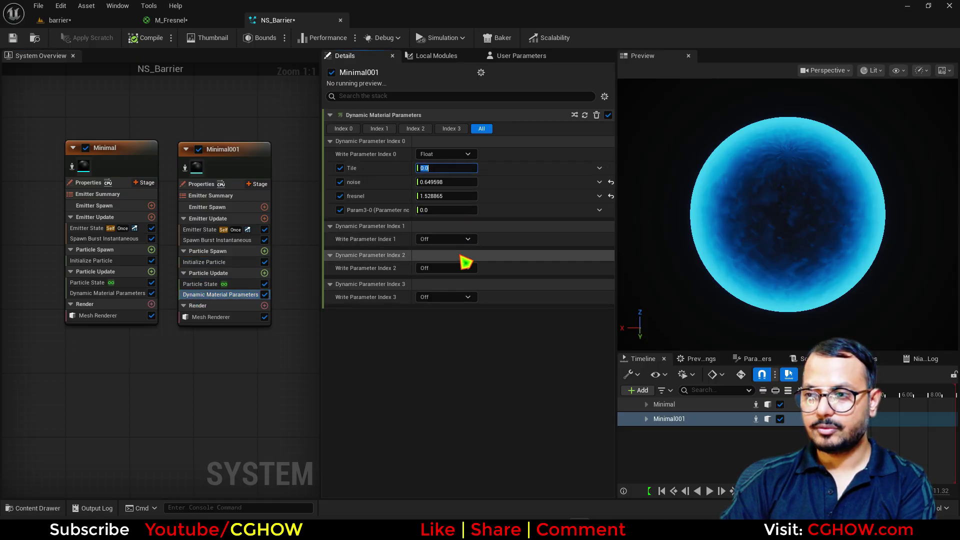
left_click_drag(447, 196, 473, 196)
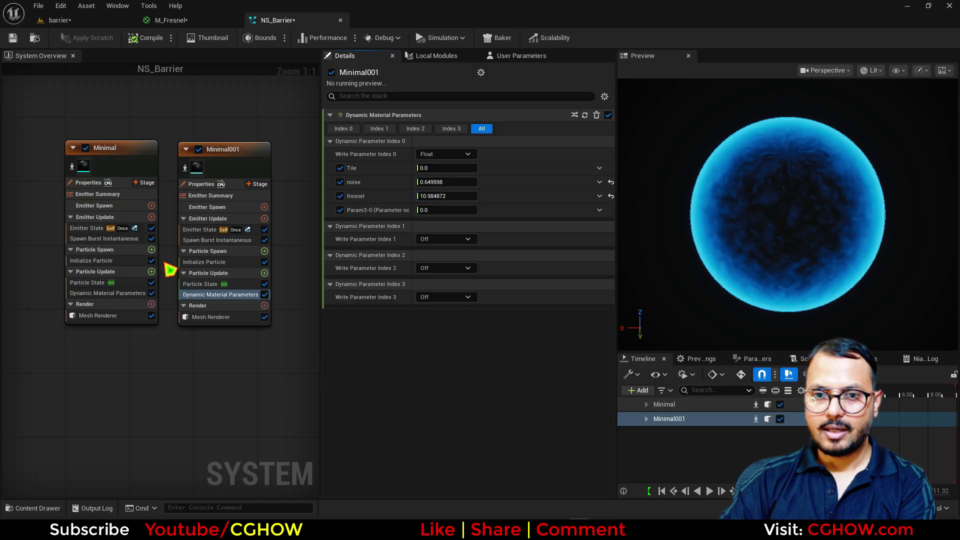
Raise the brightness value (V) of Minimal001's particle color to 50
left_click(205, 262)
left_click(458, 196)
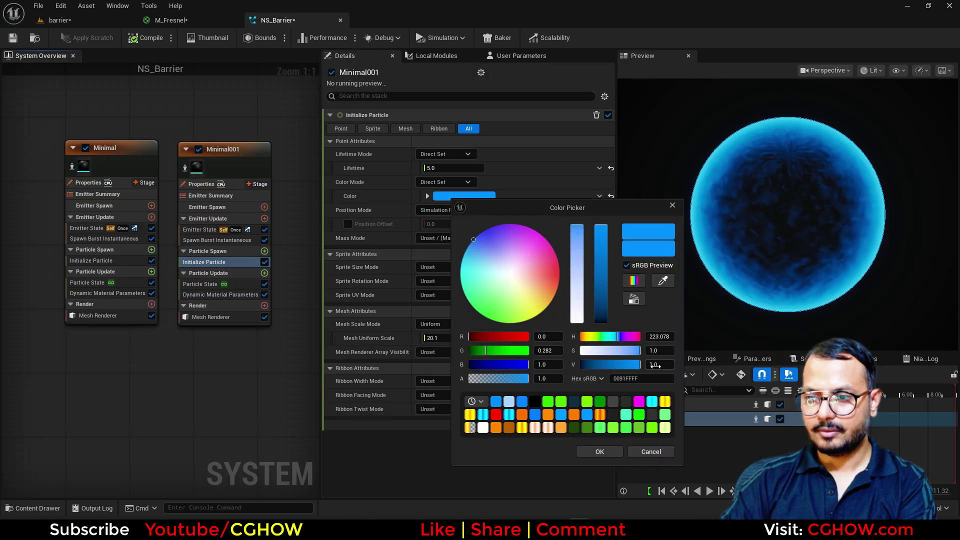
left_click(656, 365)
type("50")
key("Return")
left_click(600, 451)
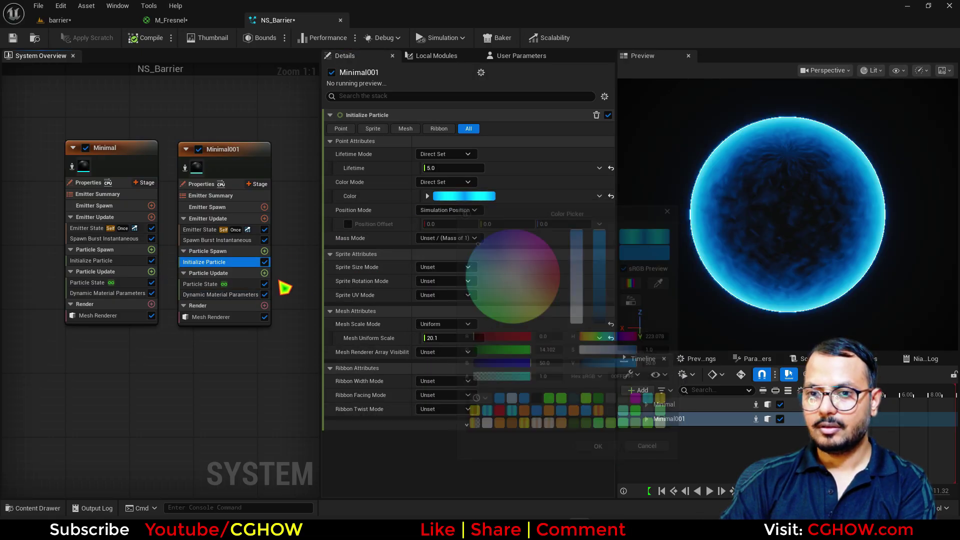
Lower Minimal001's fresnel parameter to about 9.23 and check the dome in the barrier level
left_click(221, 295)
left_click_drag(453, 196, 440, 196)
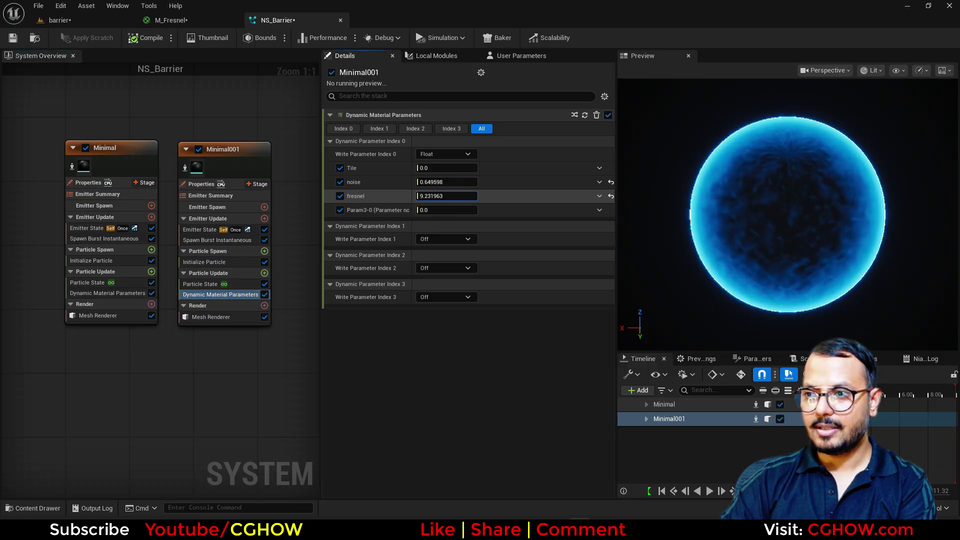
left_click(54, 20)
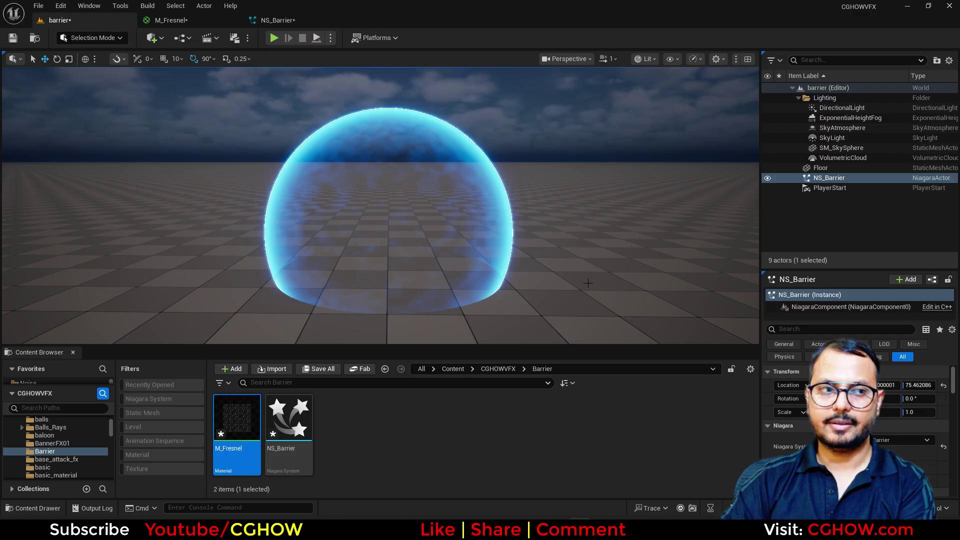
Set the brightness value (V) of Minimal001's particle color to 10 in NS_Barrier
left_click(279, 20)
left_click(212, 262)
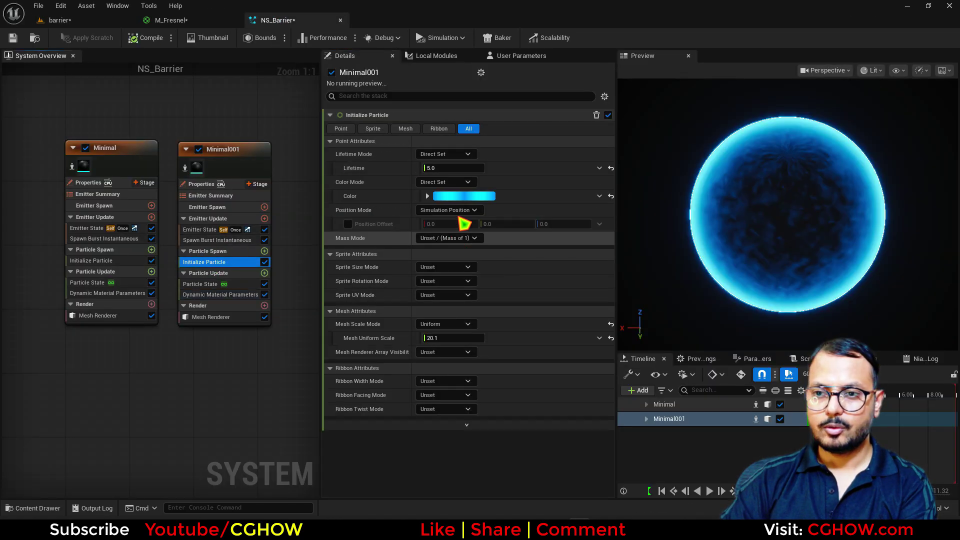
left_click(457, 196)
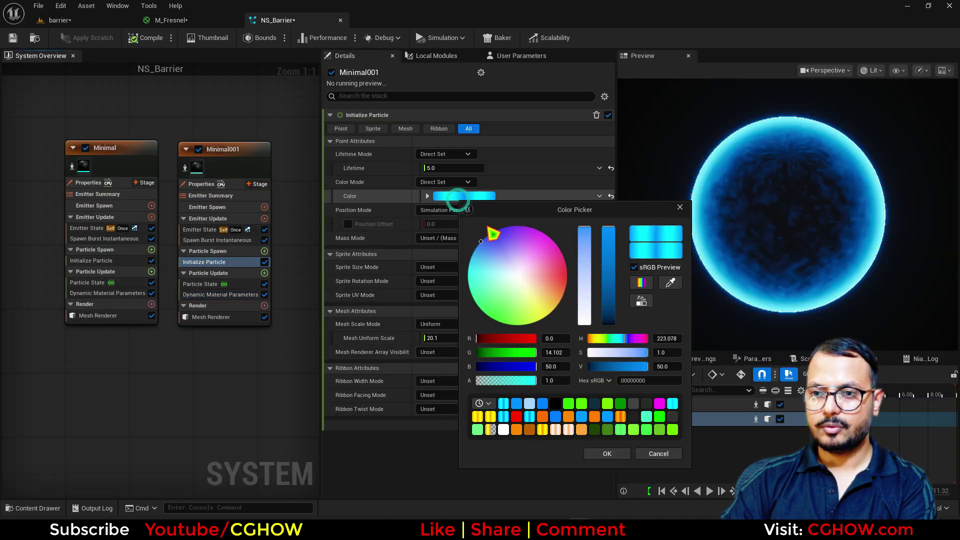
key("Return")
type("10")
left_click(607, 454)
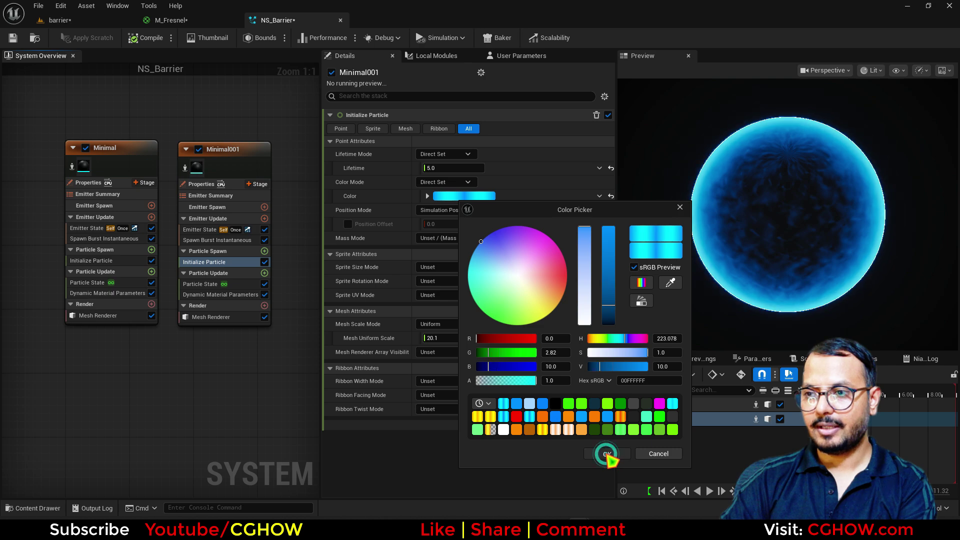
Return to the barrier level and save the modified M_Fresnel, NS_Barrier and barrier assets
left_click(100, 21)
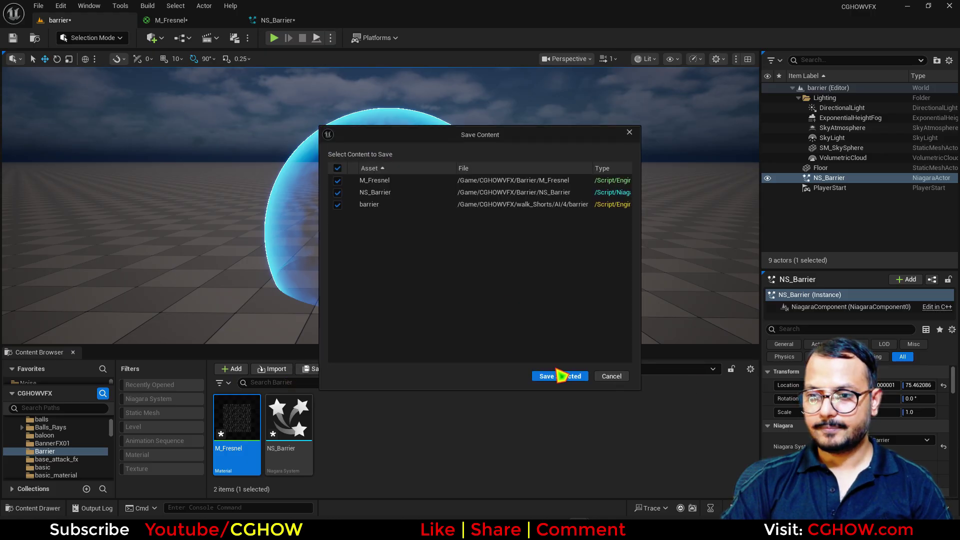
left_click(560, 377)
Duplicate the Minimal001 emitter in NS_Barrier as a third emitter placed beside it
left_click(276, 20)
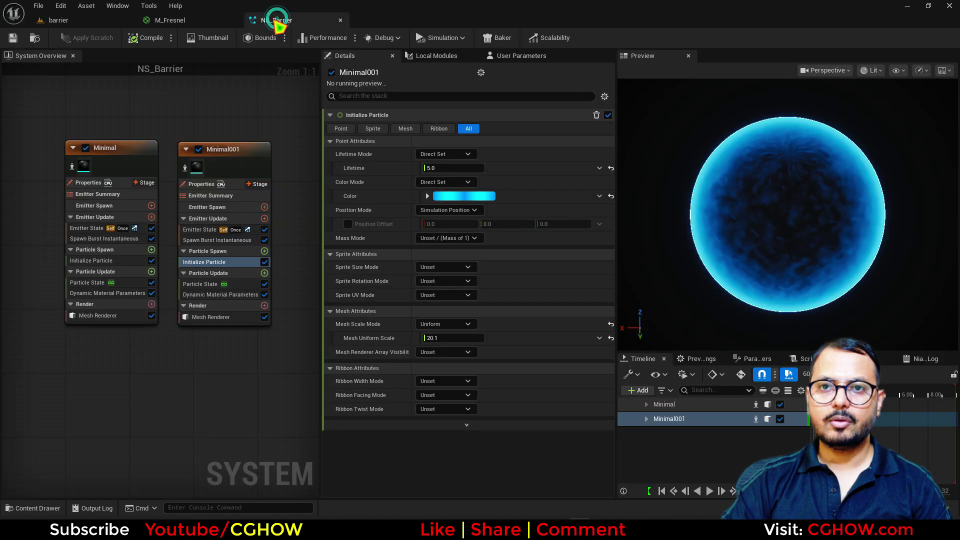
right_click_drag(173, 117, 120, 115)
left_click(144, 148)
right_click_drag(244, 136, 92, 120)
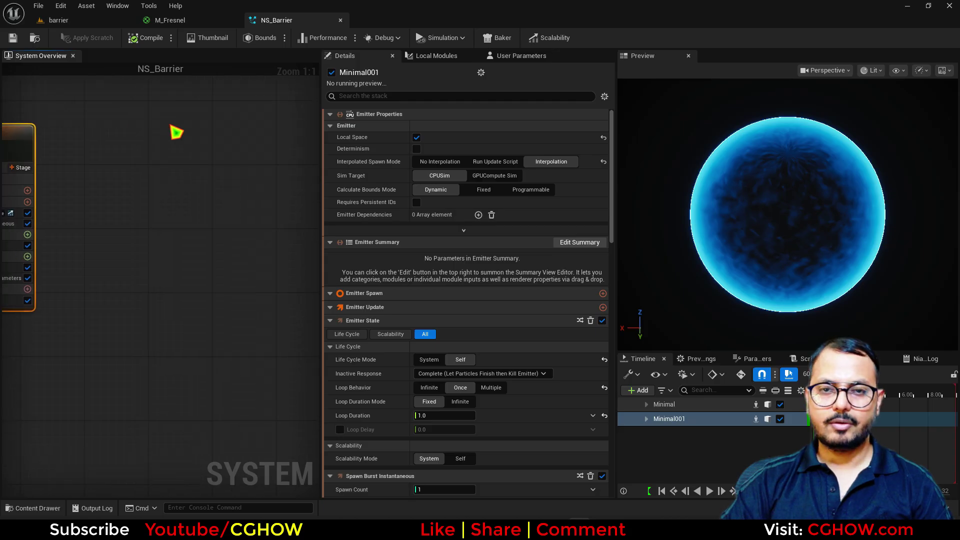
left_click(171, 125)
key("ctrl+v")
Replace the third emitter's Mesh Renderer with a Sprite Renderer
left_click(208, 294)
key("Delete")
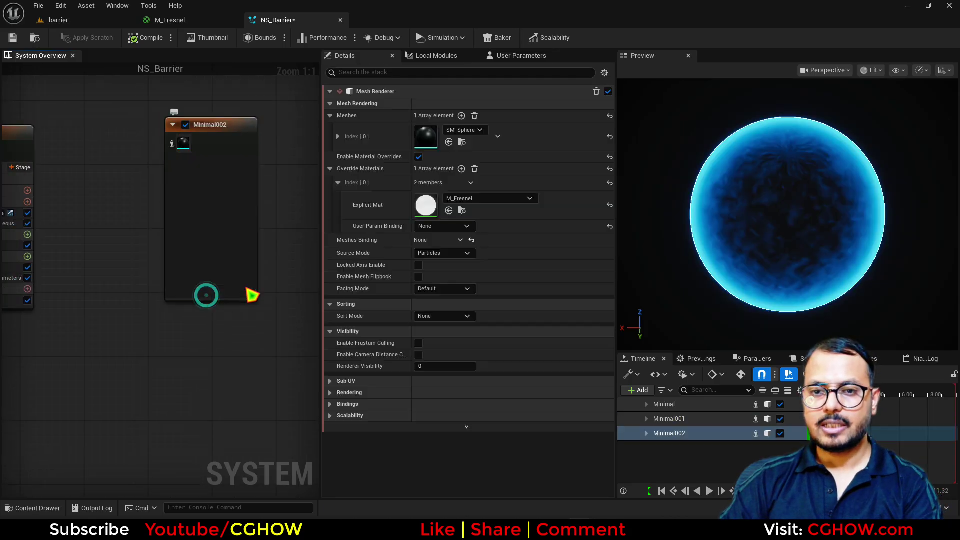
left_click(252, 281)
left_click(60, 379)
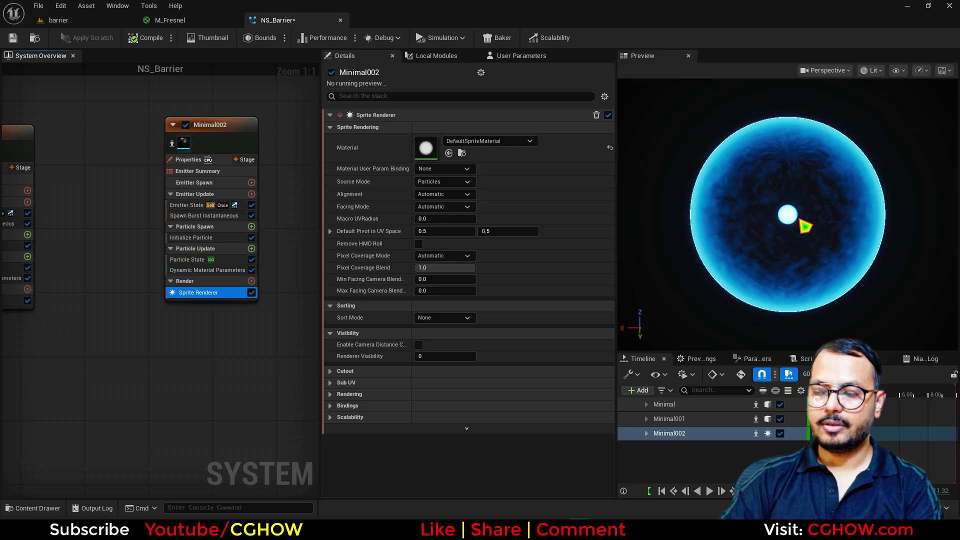
In Minimal002's Initialize Particle, unset Mesh Scale Mode and use a Uniform sprite size of about 312
left_click(195, 237)
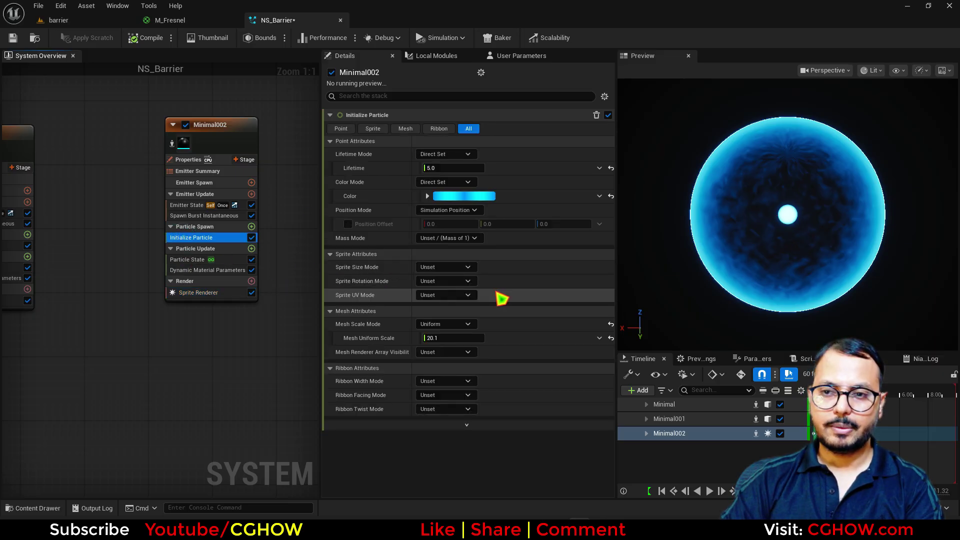
left_click(456, 325)
left_click(450, 340)
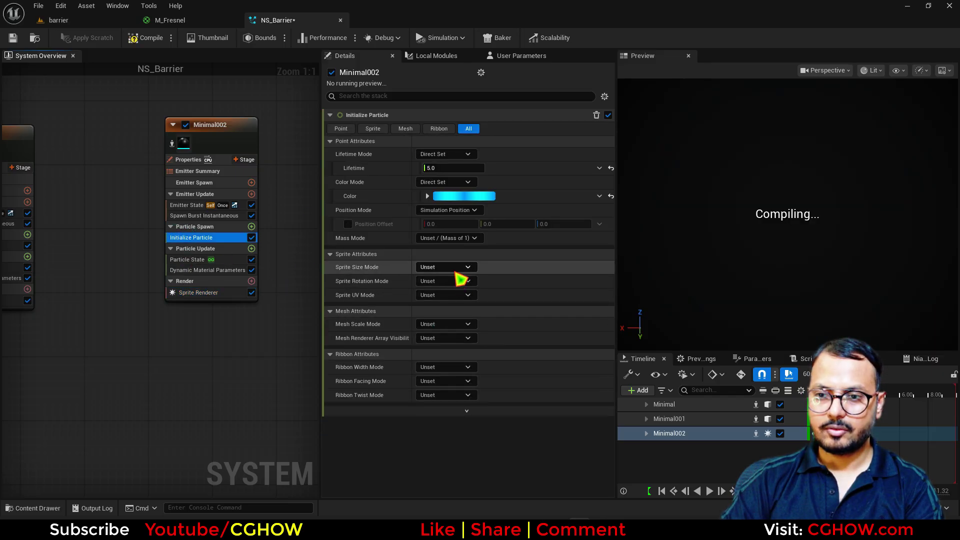
left_click(453, 268)
left_click(442, 293)
left_click_drag(452, 281, 542, 289)
left_click_drag(787, 215, 732, 212)
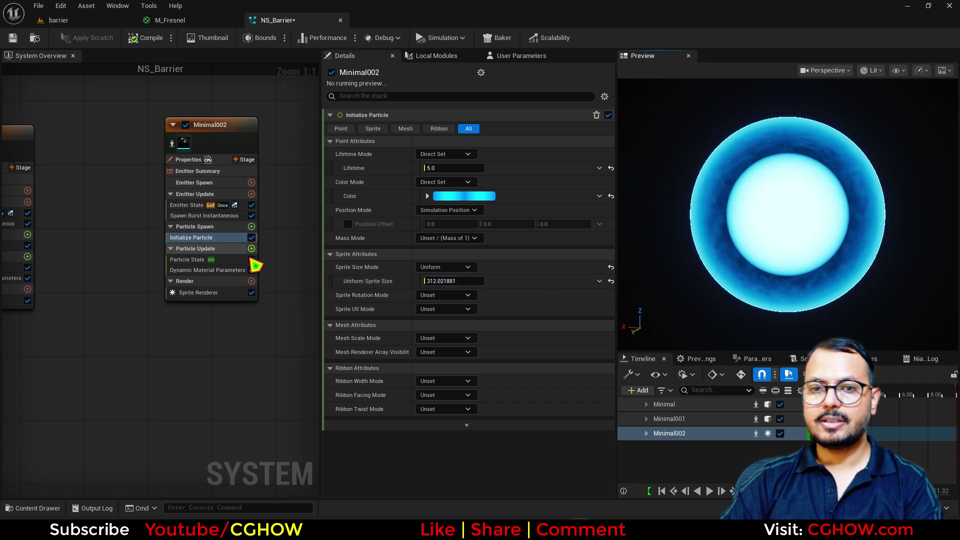
Set the Sprite Renderer's Alignment to Custom Alignment and its Facing Mode to Custom Facing Vector
left_click(218, 292)
left_click(453, 195)
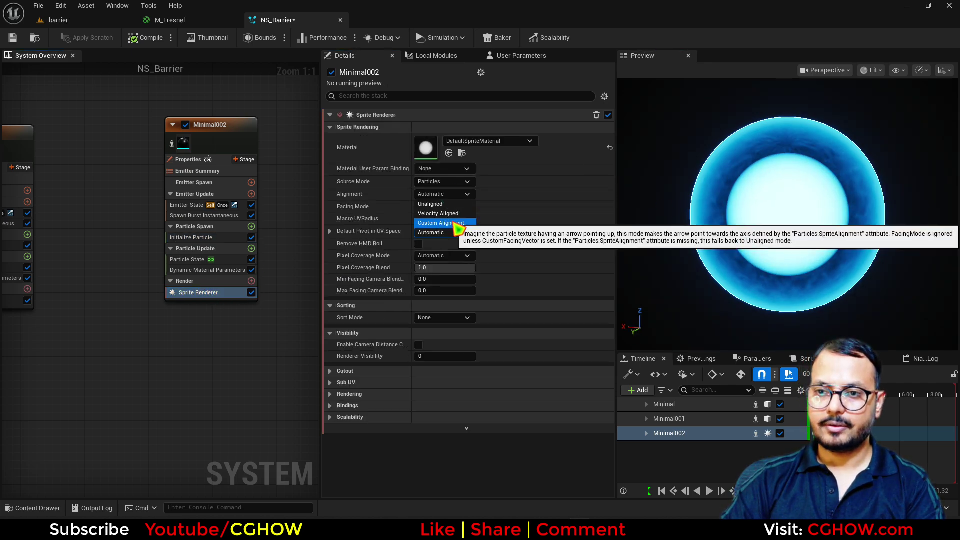
left_click(456, 224)
left_click(467, 208)
left_click(463, 242)
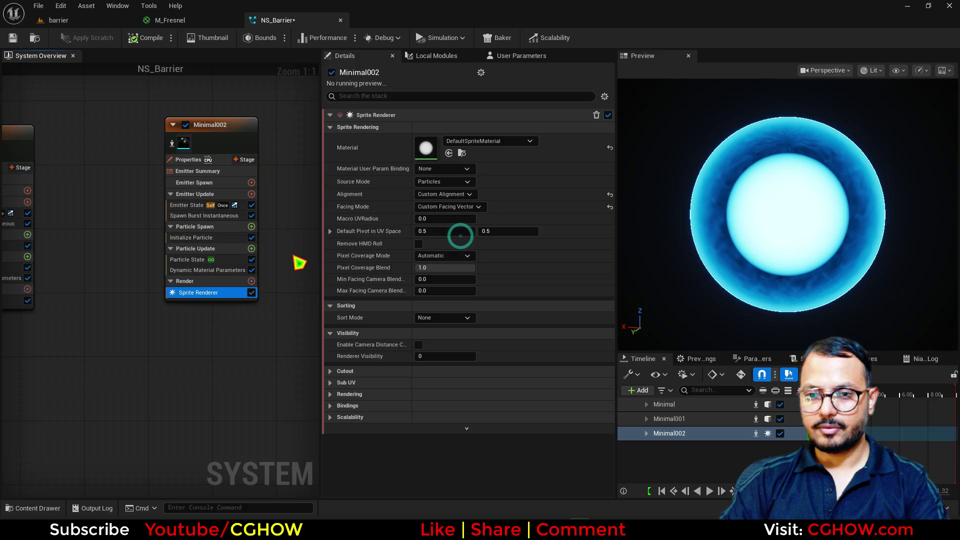
Add an Align Sprite to Mesh Orientation module to Minimal002's Particle Update stage
left_click(252, 249)
type("alig")
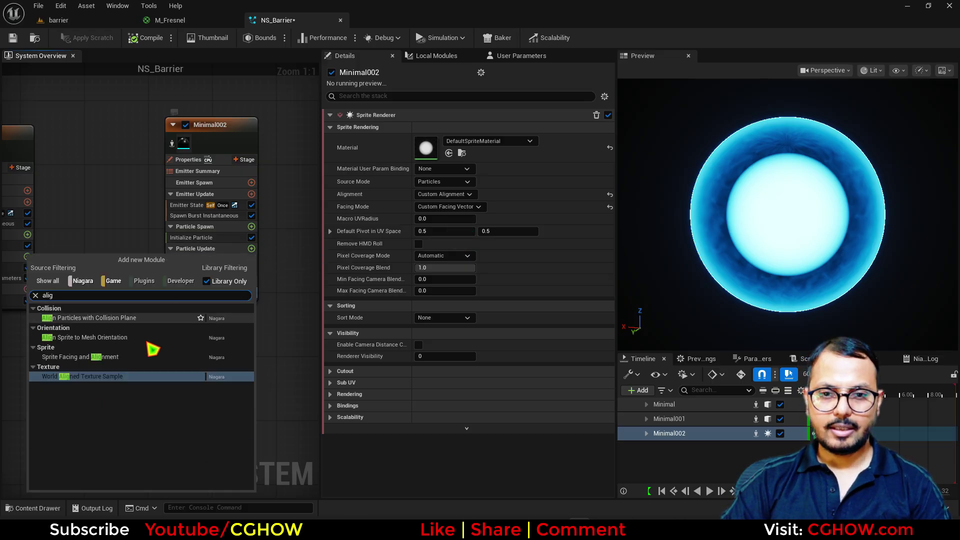
left_click(85, 337)
Set the module's first mesh orientation vector to 0, 0, 1 so the sprite lies flat
left_click(440, 151)
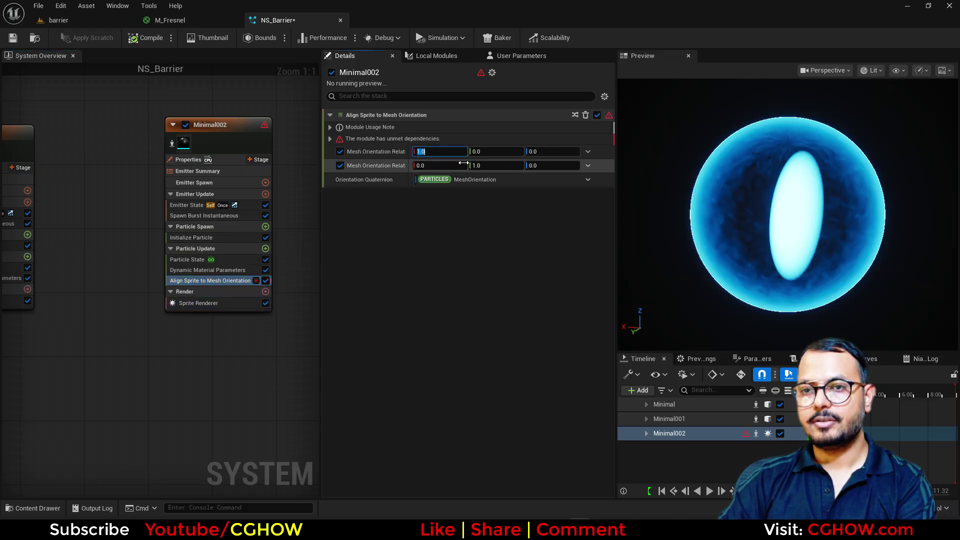
type("0")
key("Return")
left_click(551, 156)
type("1")
key("Return")
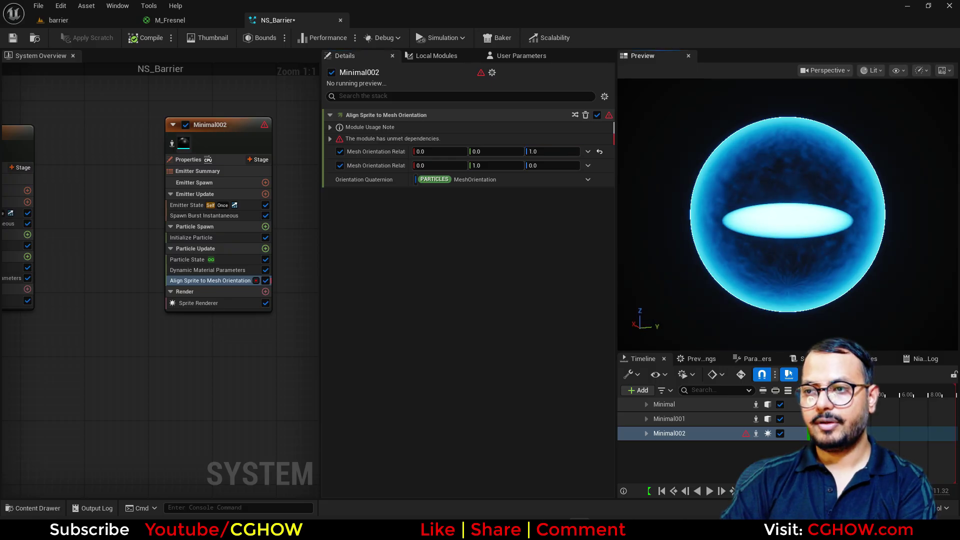
Fix the alignment module's unmet dependency by adding Solve Forces and Velocity, and check the disc in the barrier level
left_click(330, 138)
left_click(592, 170)
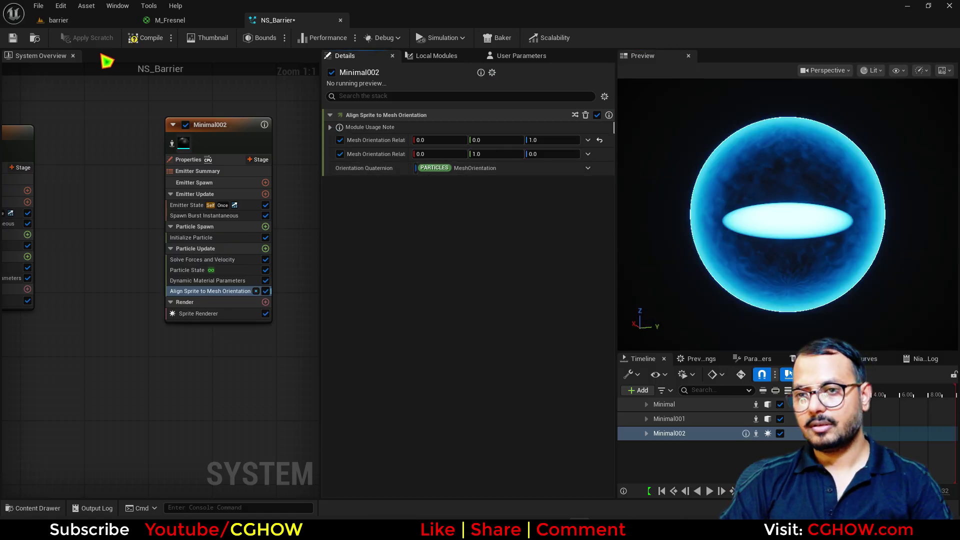
left_click(80, 20)
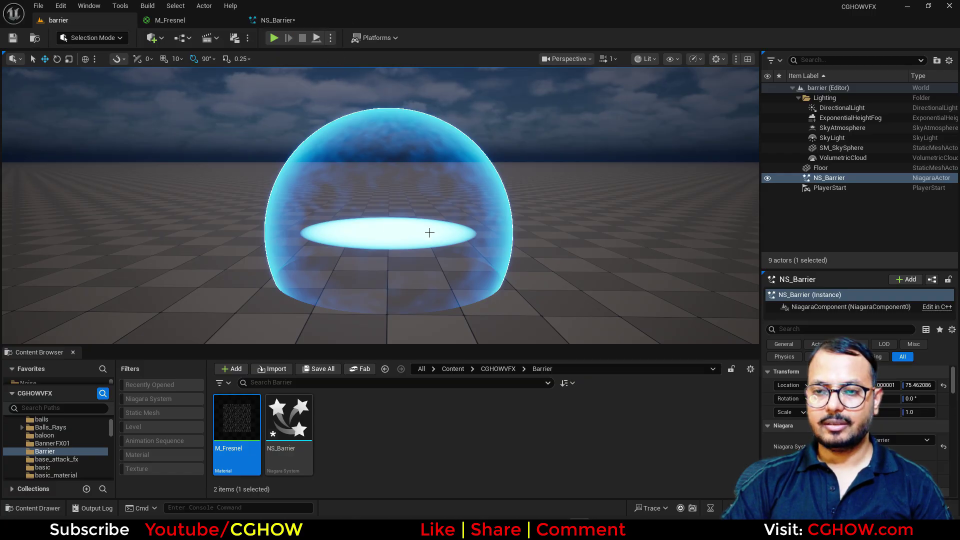
Enable Position Offset in Minimal002's Initialize Particle and lower its Z offset to about -83.55
left_click(295, 24)
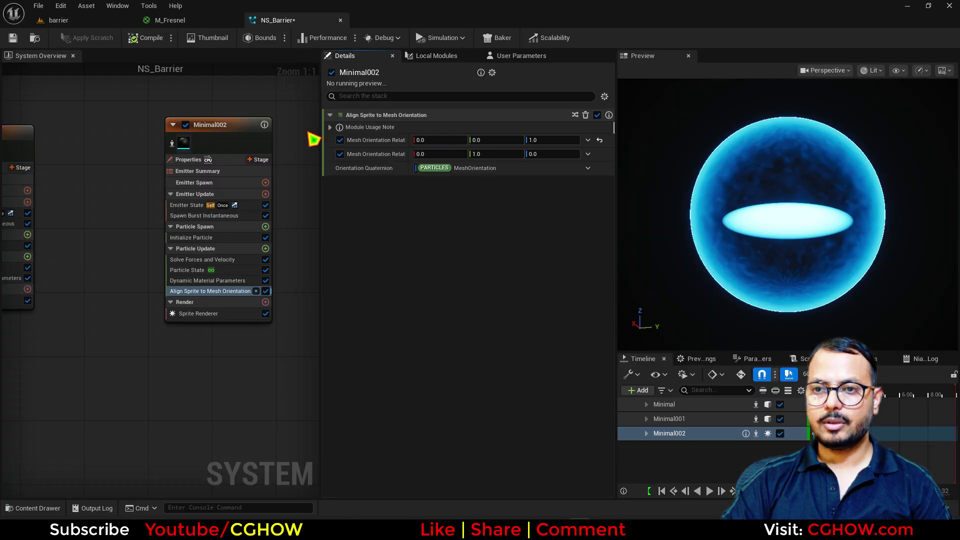
left_click(193, 238)
left_click(348, 225)
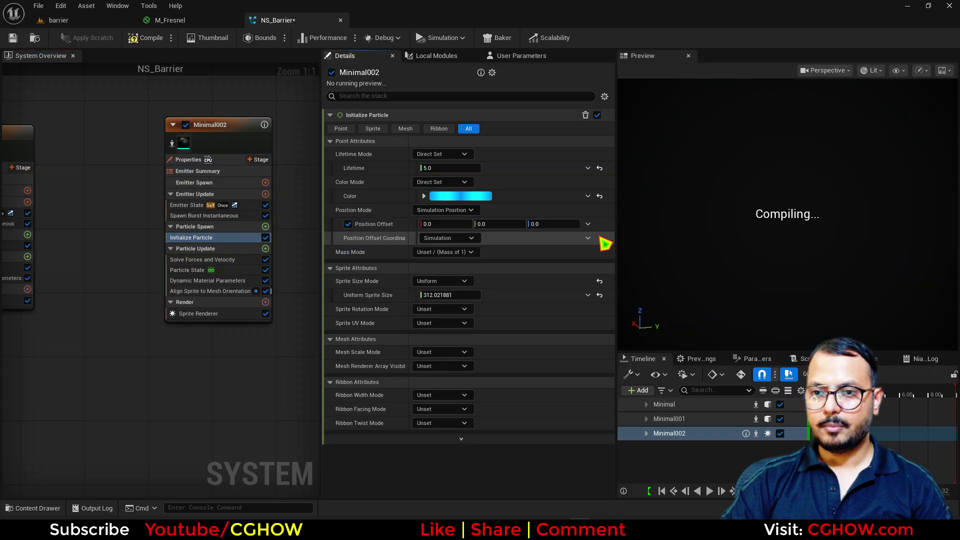
mouse_move(565, 223)
left_mouse_down()
mouse_move(555, 223)
mouse_move(565, 221)
left_mouse_up()
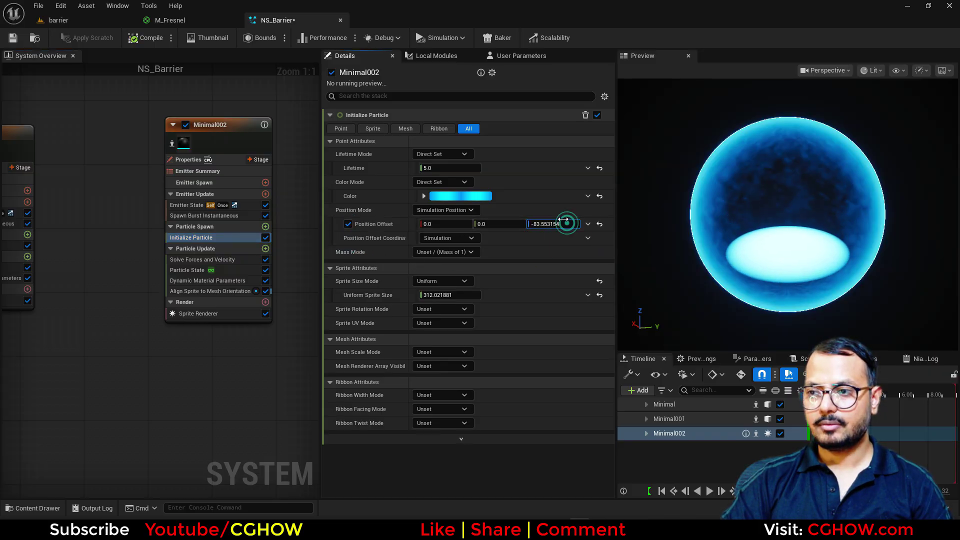
Float the NS_Barrier editor over the barrier level and widen its details area around Minimal002's Position Offset
left_click(65, 20)
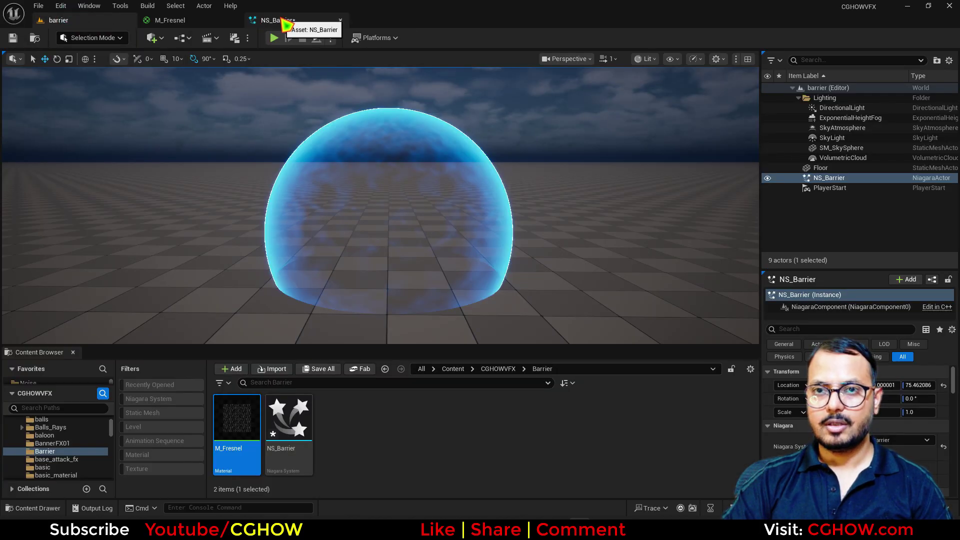
left_click_drag(276, 22, 417, 117)
left_click(118, 20)
scroll(795, 295, "down", 3)
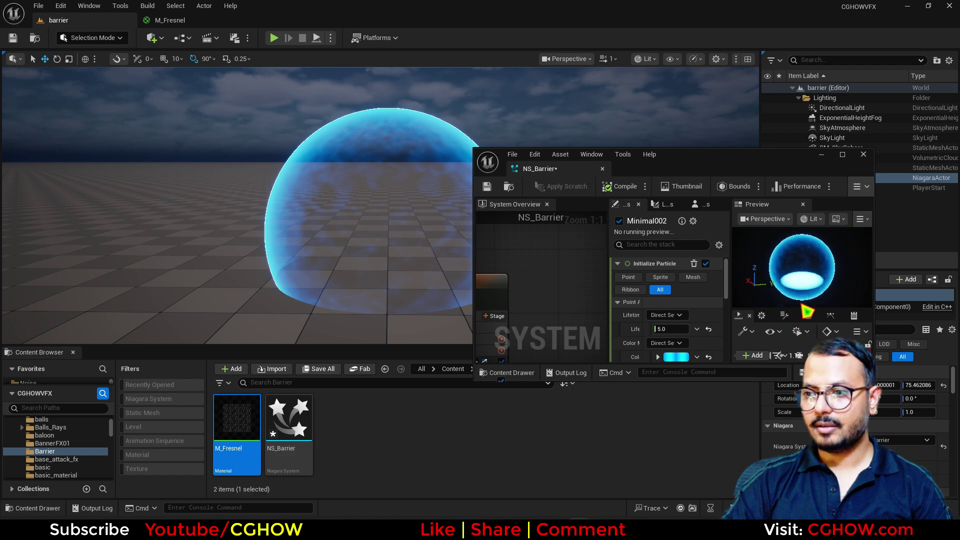
scroll(784, 303, "up", 2)
scroll(634, 307, "down", 5)
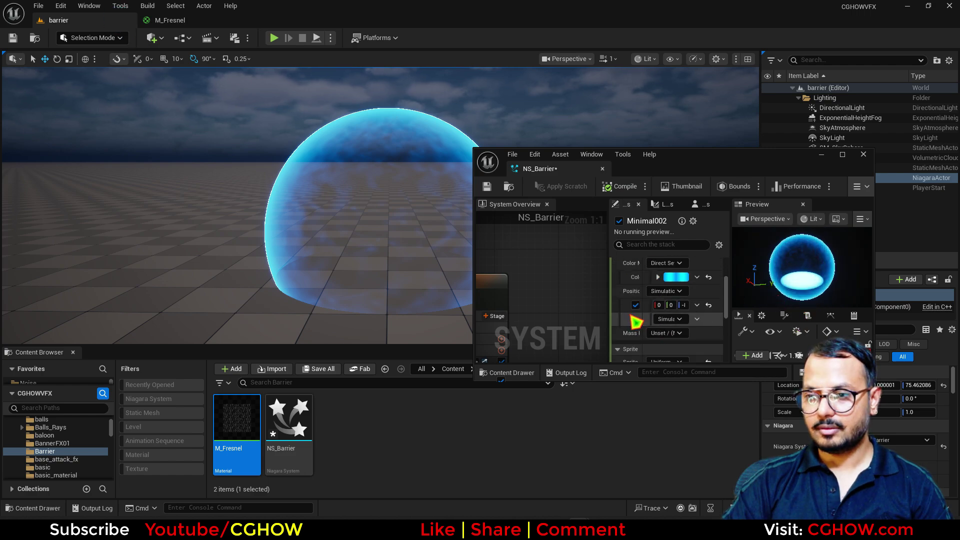
left_click_drag(608, 300, 518, 301)
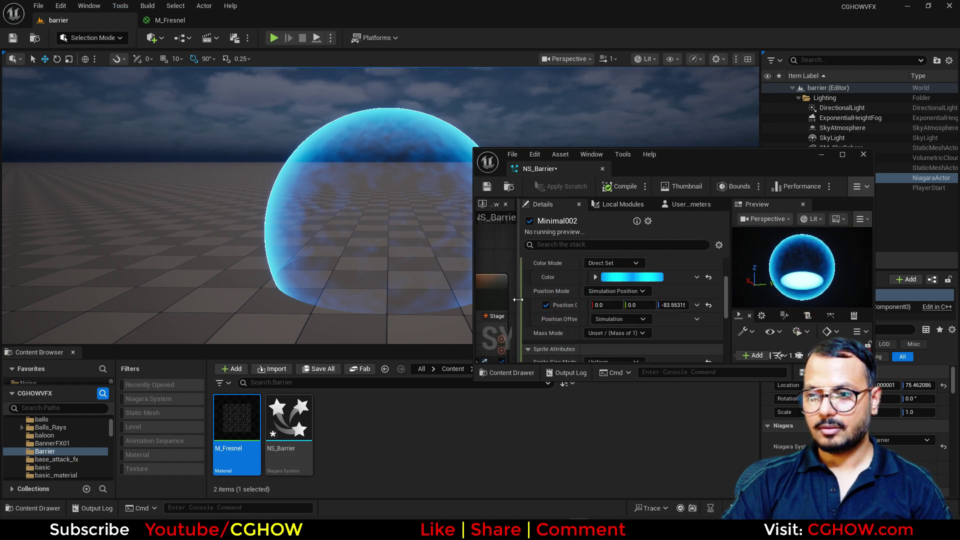
Raise Minimal002's Z position offset to about -71.09, dock the NS_Barrier editor again and check the ground disc in the level
left_click_drag(673, 305, 682, 306)
left_click(676, 306)
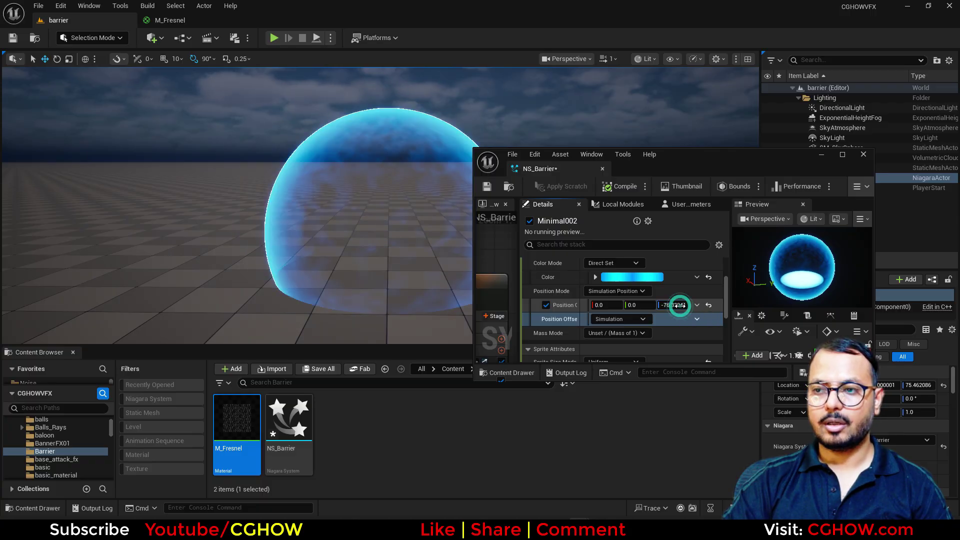
left_click(686, 319)
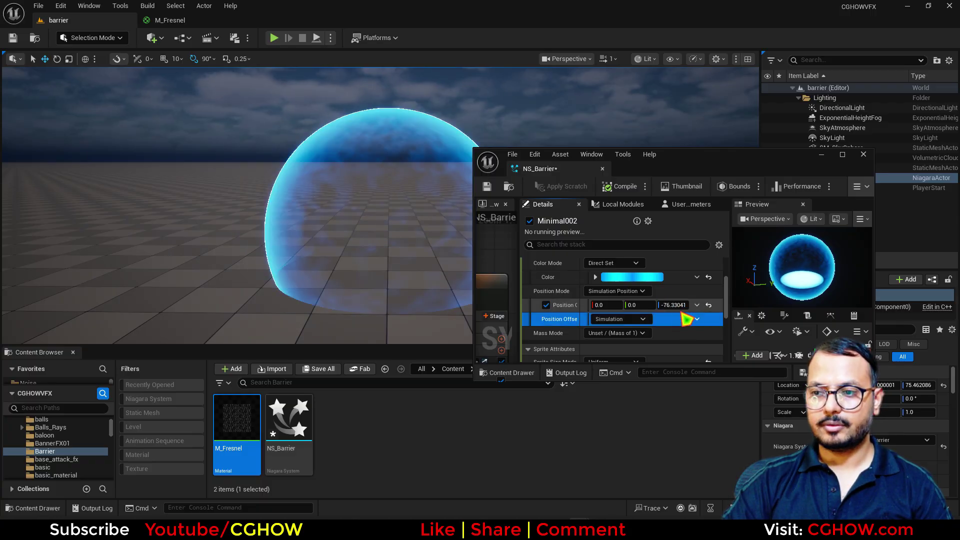
left_click_drag(675, 305, 677, 306)
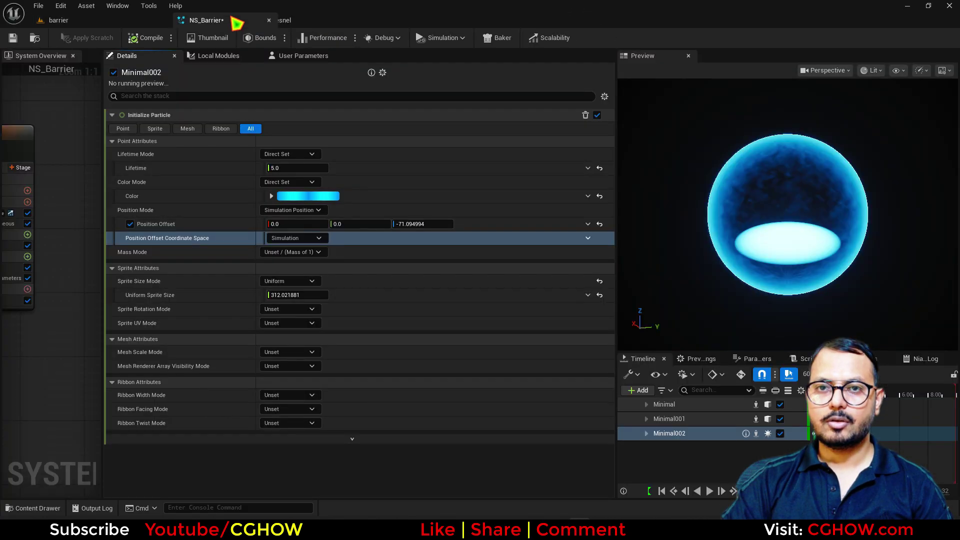
left_click(92, 21)
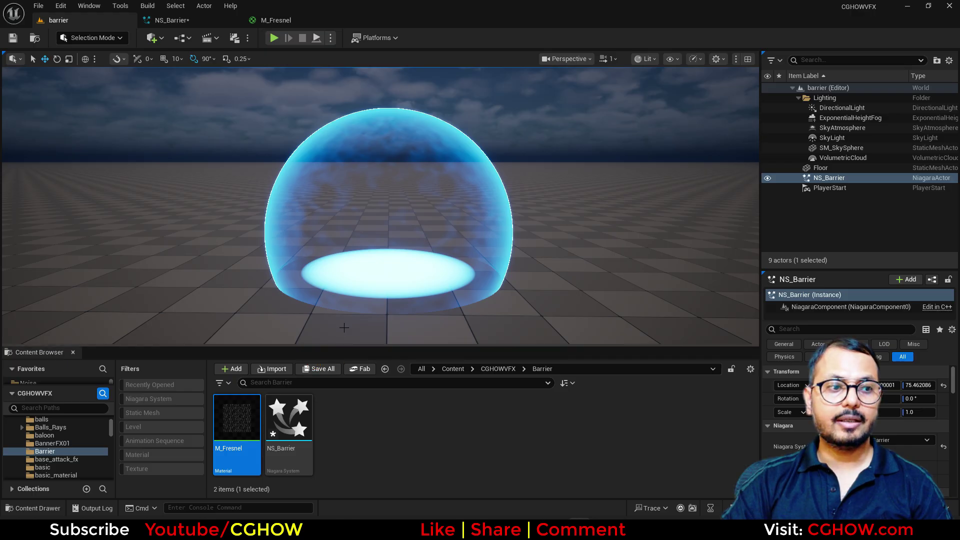
Search the CGHOWVFX folder's textures for "shape" and browse to the T_Shape01 ring texture in its Effect16 folder
left_click_drag(114, 439, 116, 414)
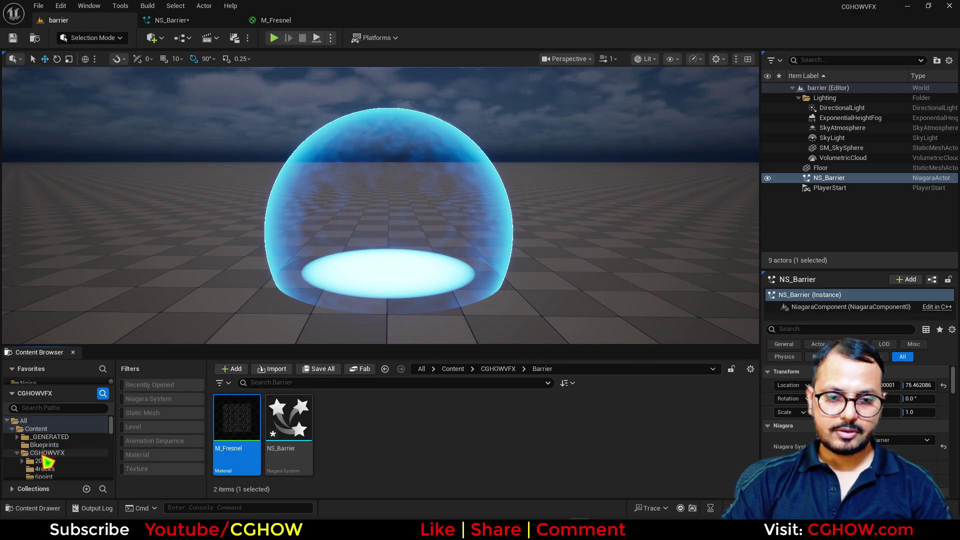
left_click(45, 453)
left_click(134, 468)
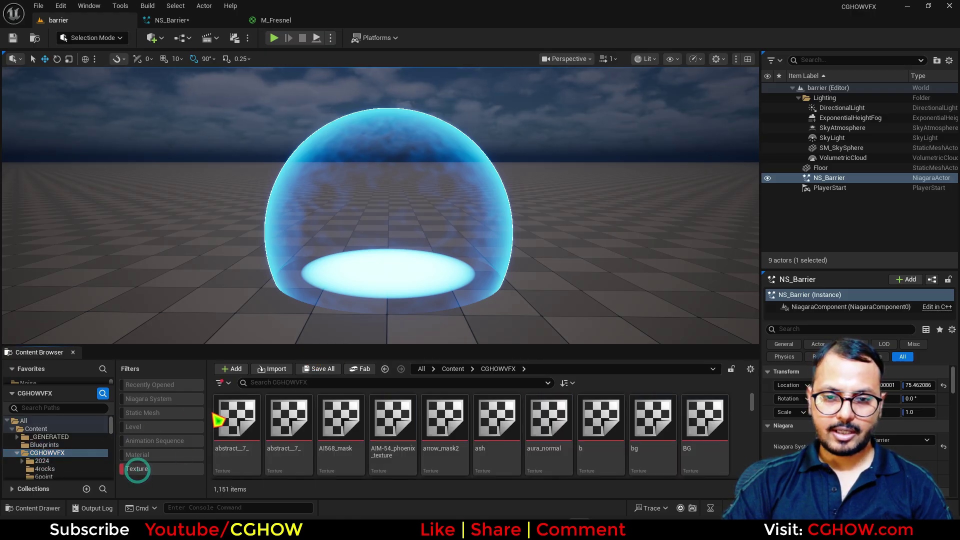
left_click(257, 384)
type("shap")
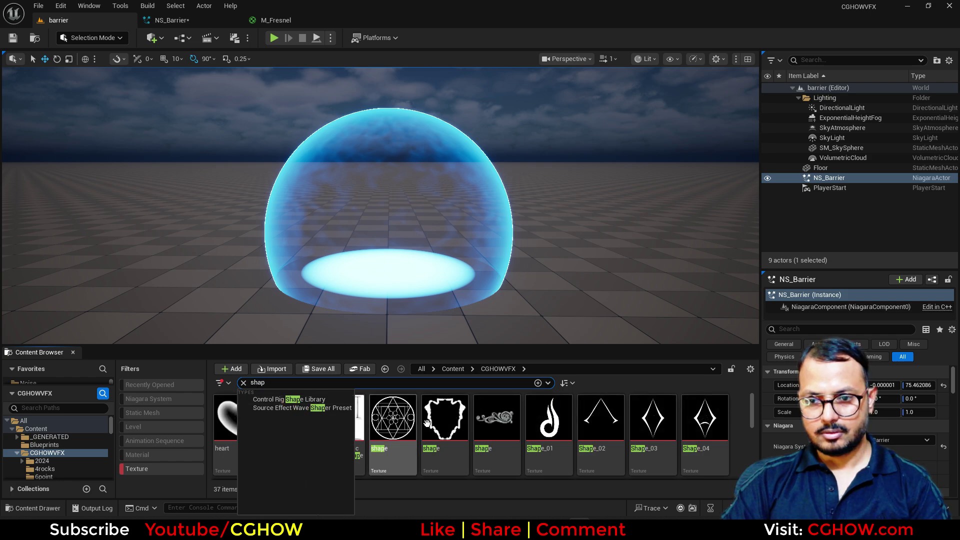
type("e")
scroll(505, 419, "down", 3)
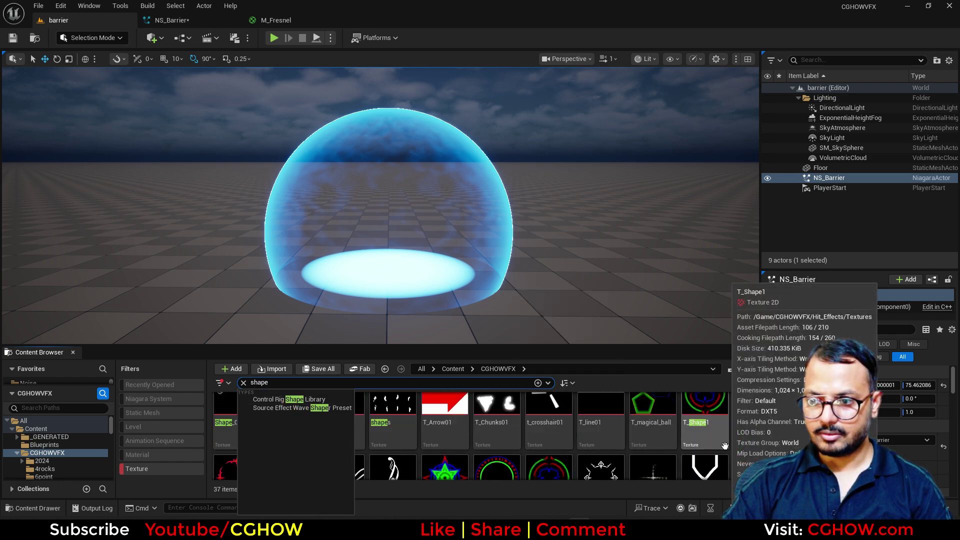
left_click(497, 423)
key("ctrl+b")
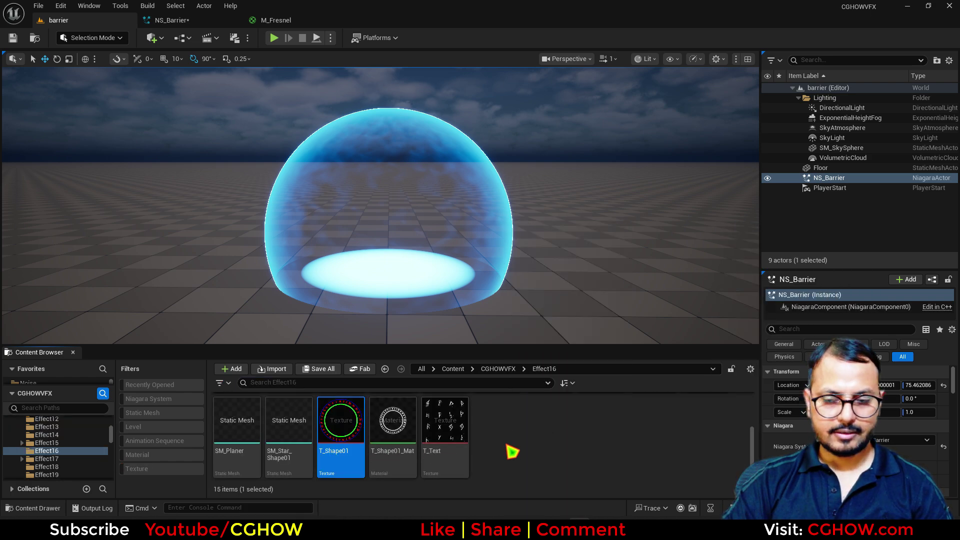
Open T_Shape01 and examine its red, green and blue channels one at a time
double_click(334, 431)
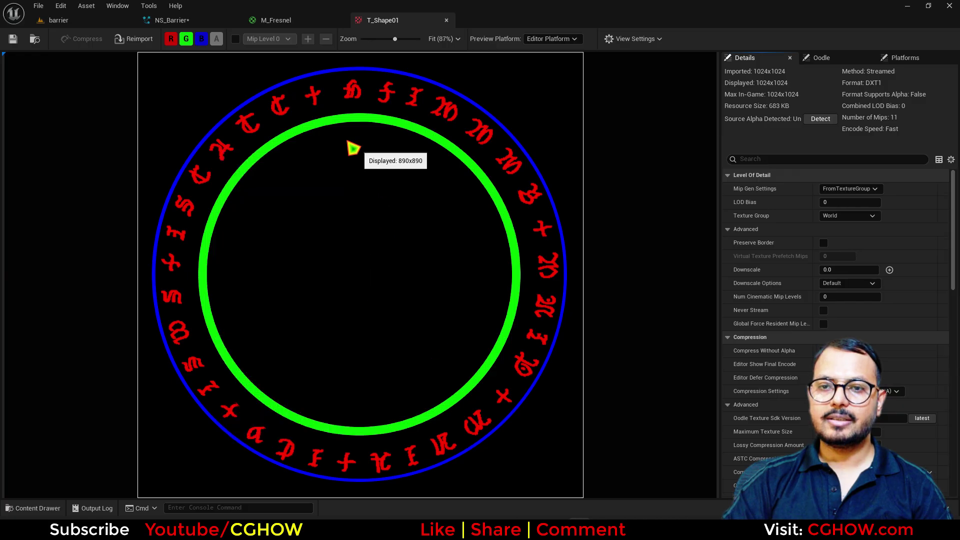
left_click(186, 39)
left_click(201, 39)
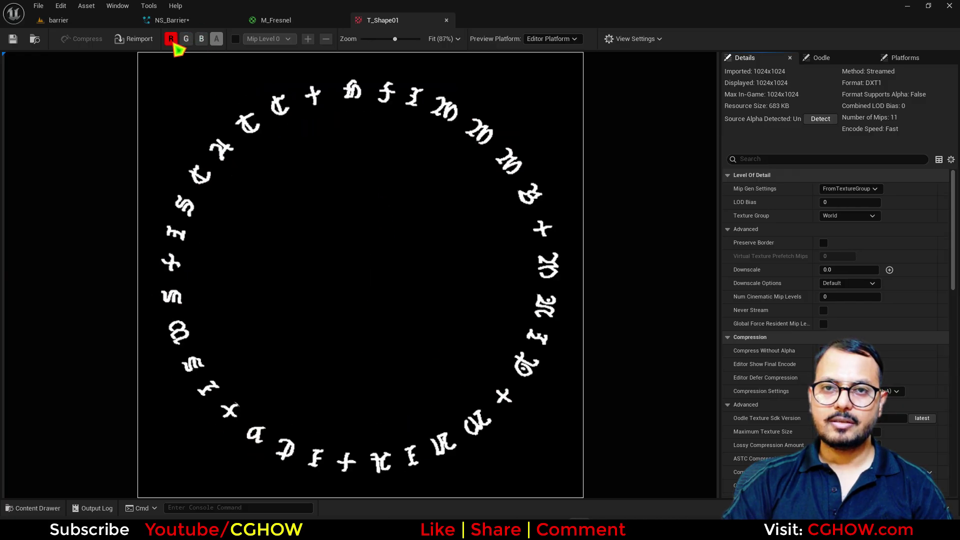
left_click(171, 39)
left_click(186, 39)
left_click(186, 39)
left_click(202, 39)
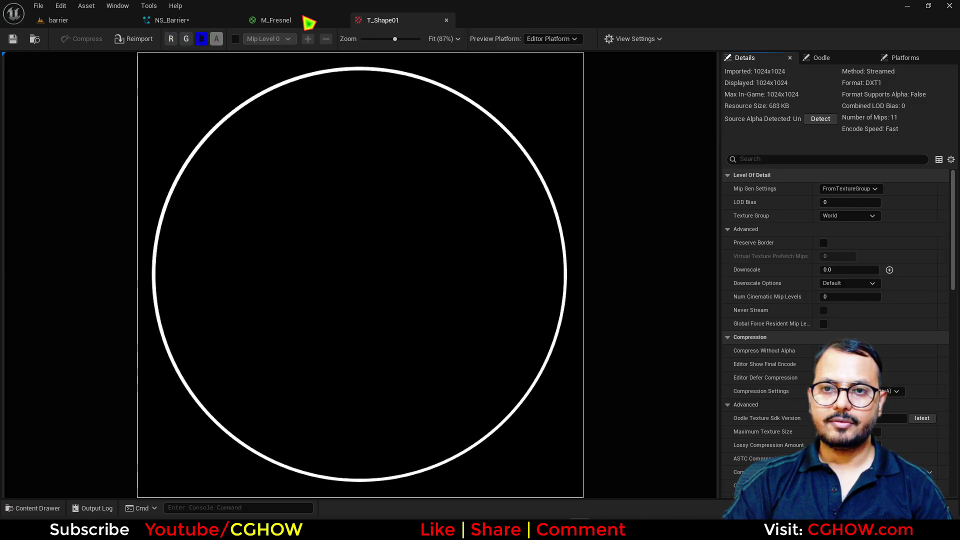
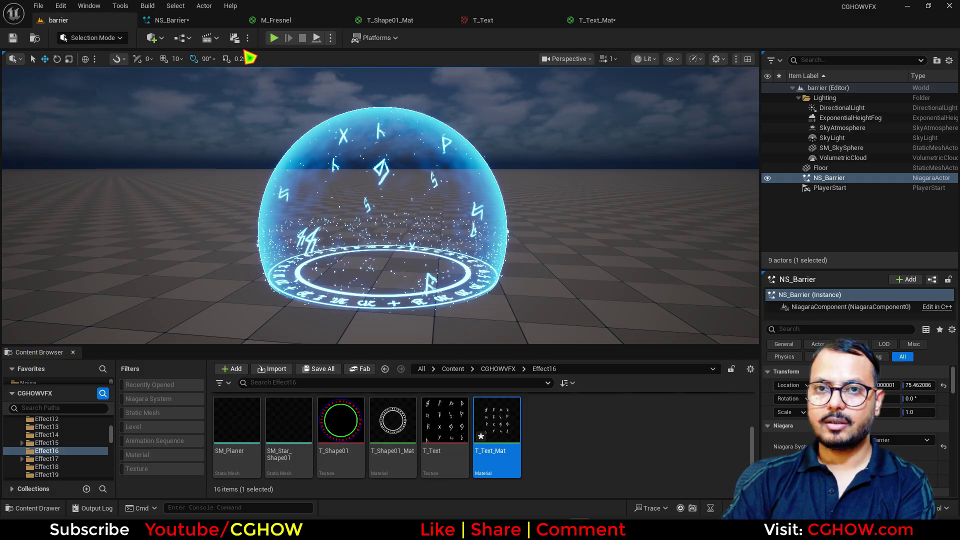
Drive the Hemisphere Distribution of Minimal005's Shape Location with a Random Range Vector 2D
left_click(200, 20)
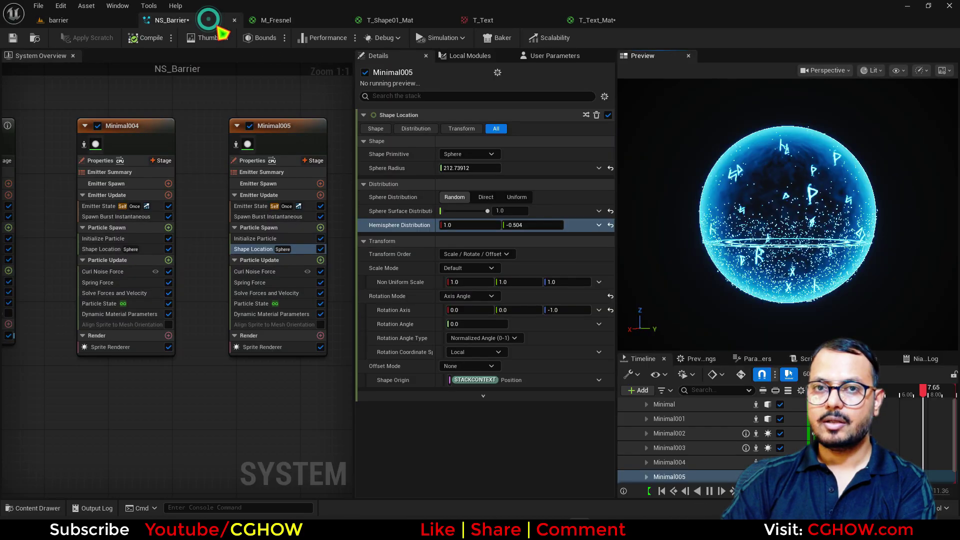
left_click(533, 224)
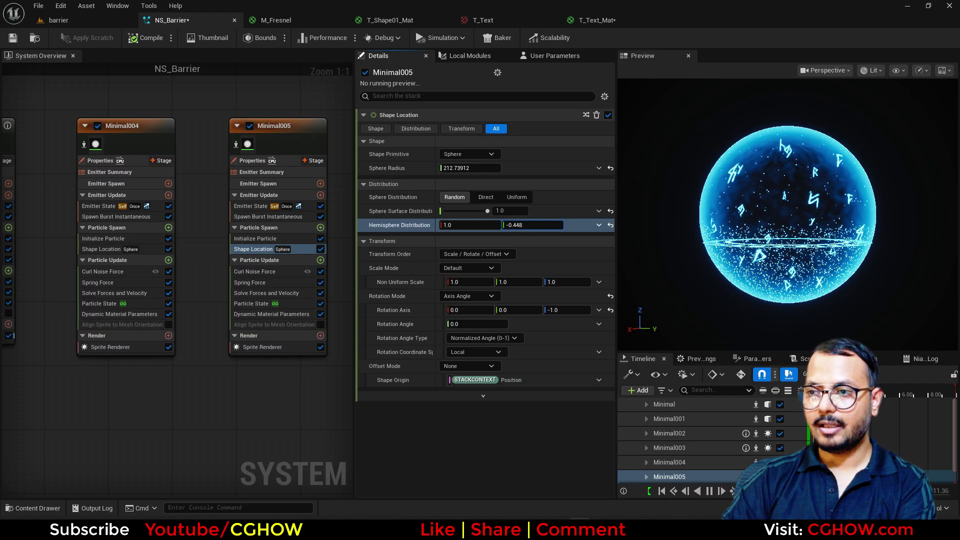
left_click(598, 225)
type("uni")
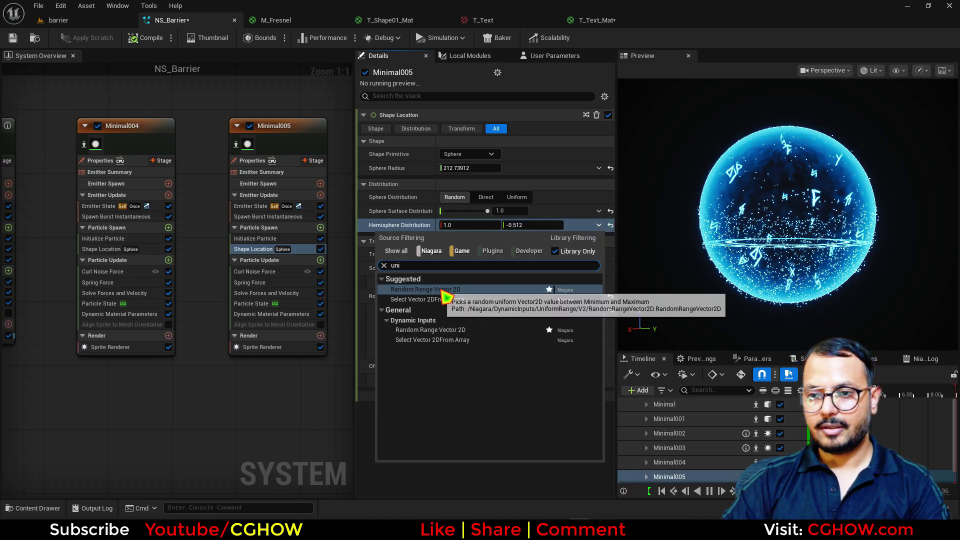
left_click(446, 290)
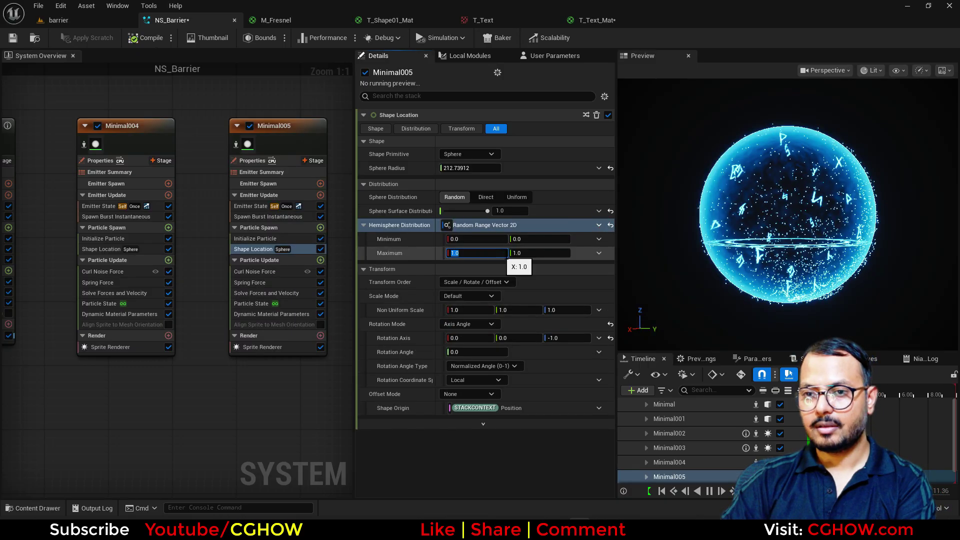
Set the random range minimum to 1.0, -0.3 and maximum to 1.0, -0.5, and check the particles in the barrier level
type("0")
left_click(538, 240)
type("-")
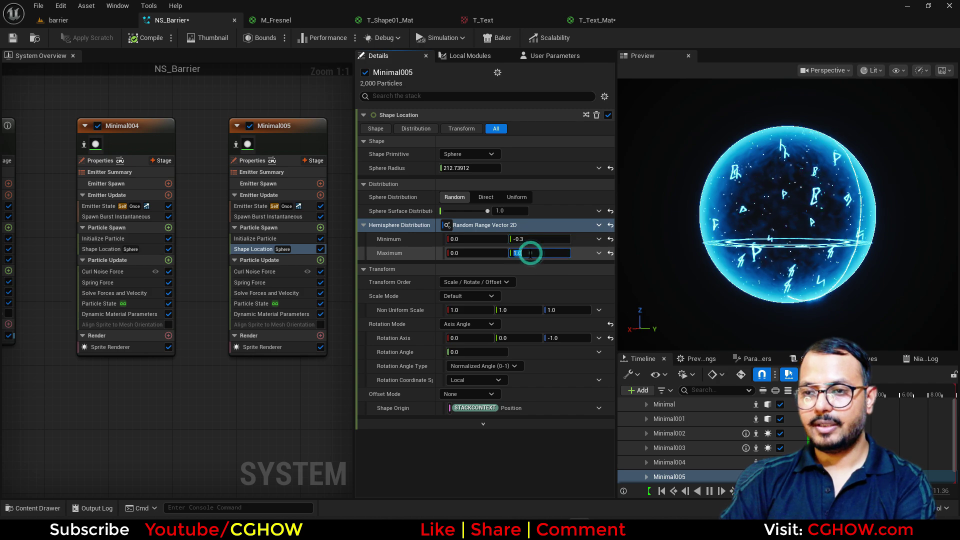
type("-0.5")
key("Return")
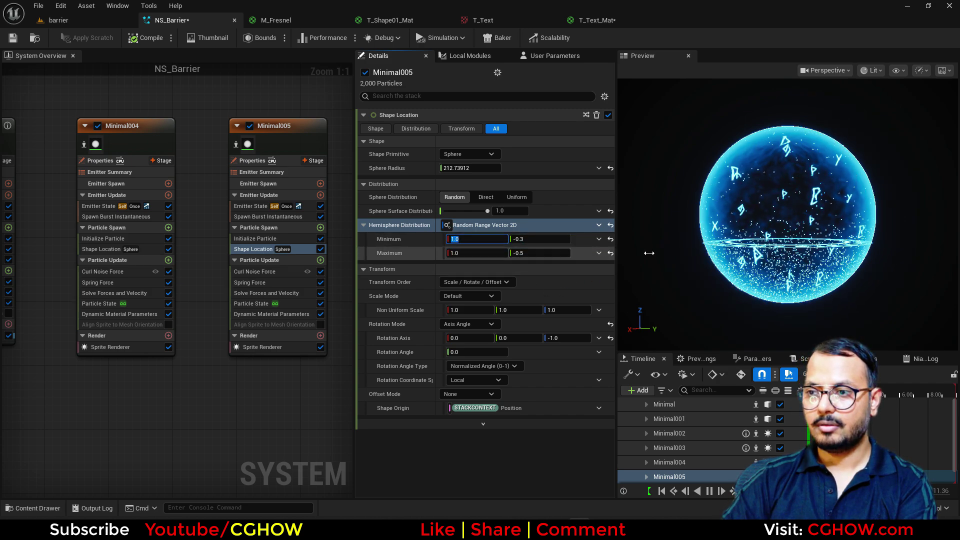
left_click(93, 21)
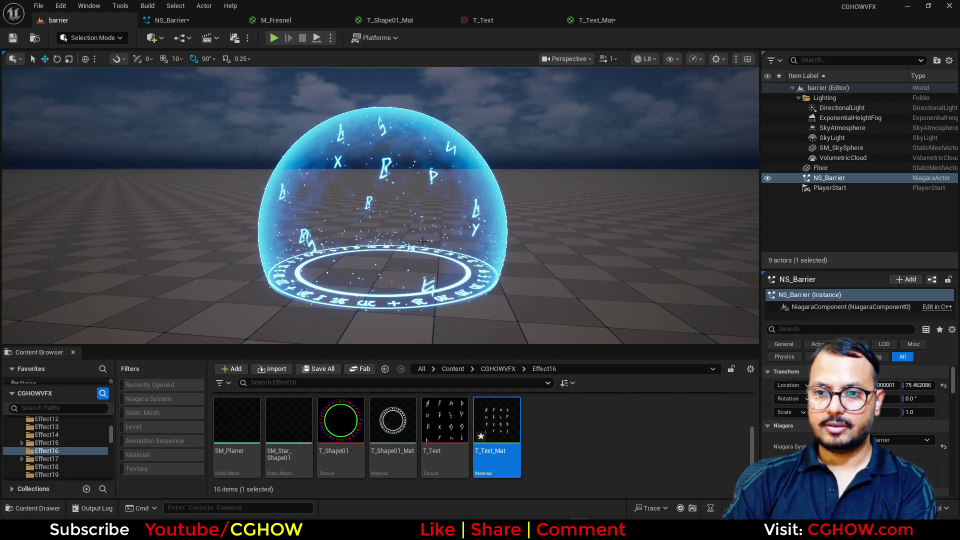
Set the spawn count of Minimal005's Spawn Burst Instantaneous to 5000
left_click(197, 21)
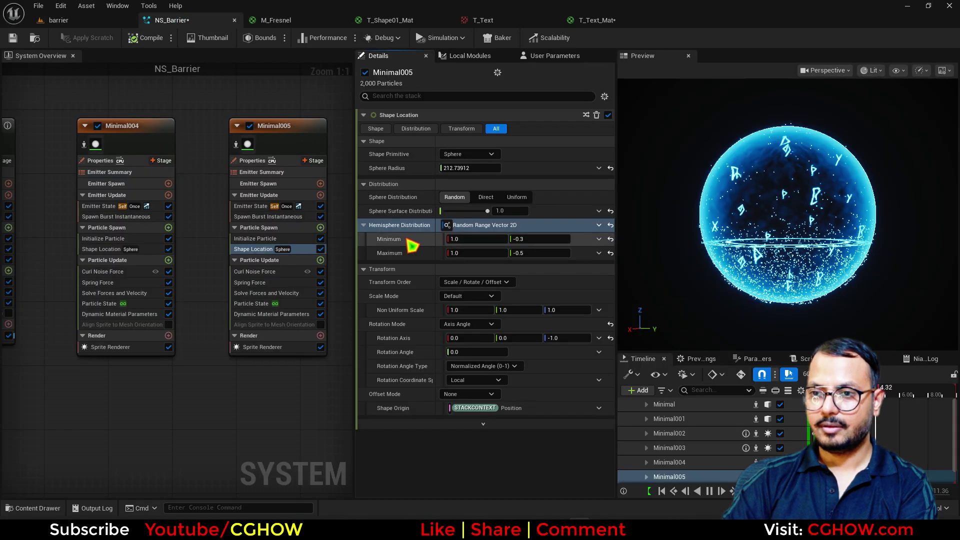
left_click(287, 218)
left_click(458, 129)
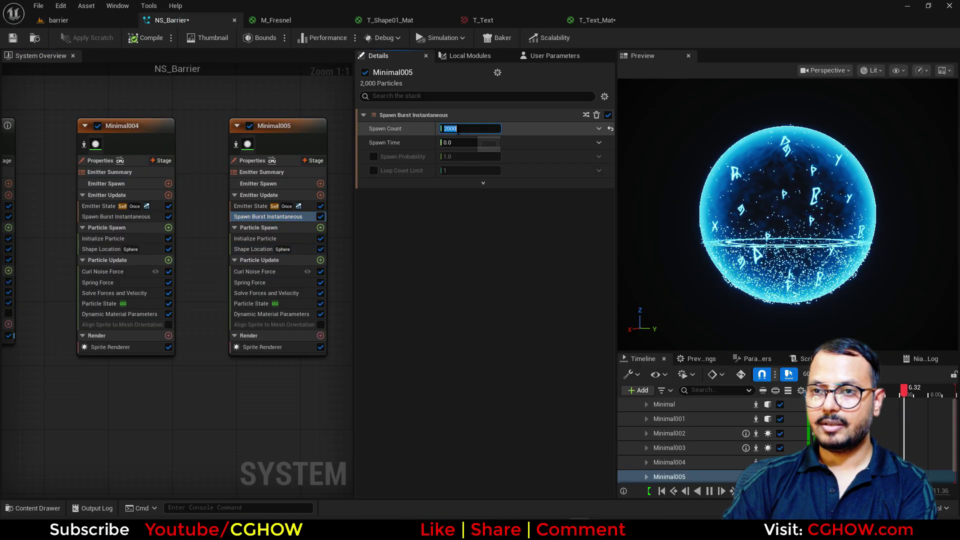
type("5000")
key("Return")
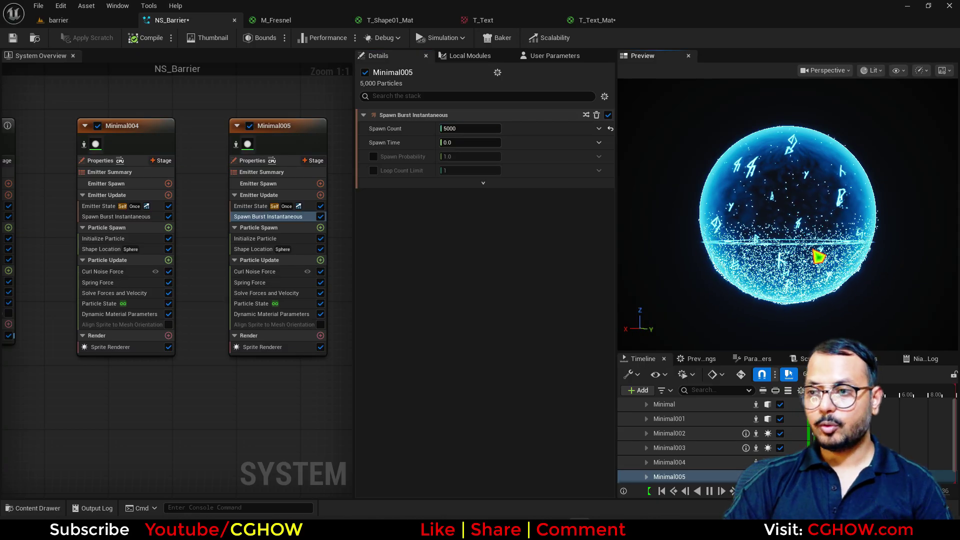
Add a Kill Particles in Volume module to Minimal005's Particle Spawn stage and set its kill shape to Plane
left_click(320, 227)
type("kil")
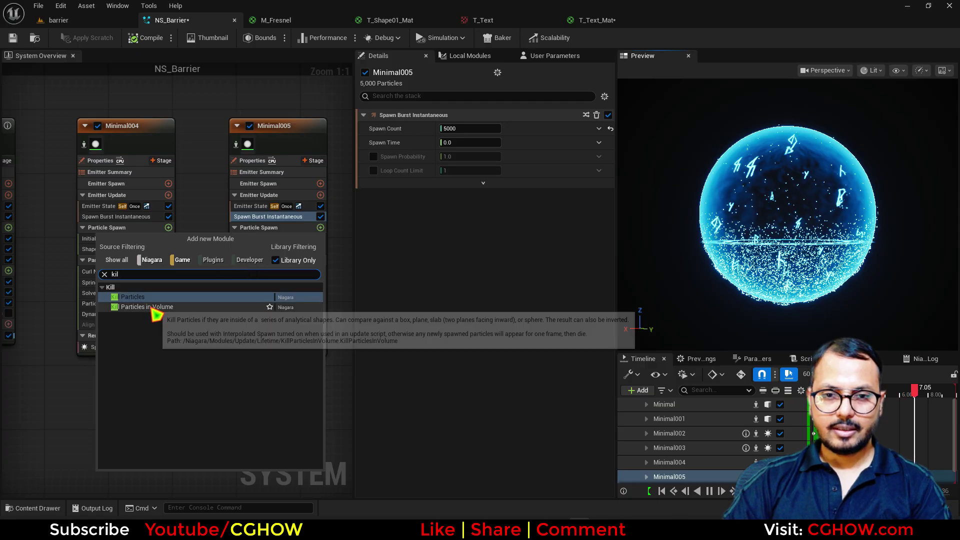
left_click(153, 325)
left_click(469, 129)
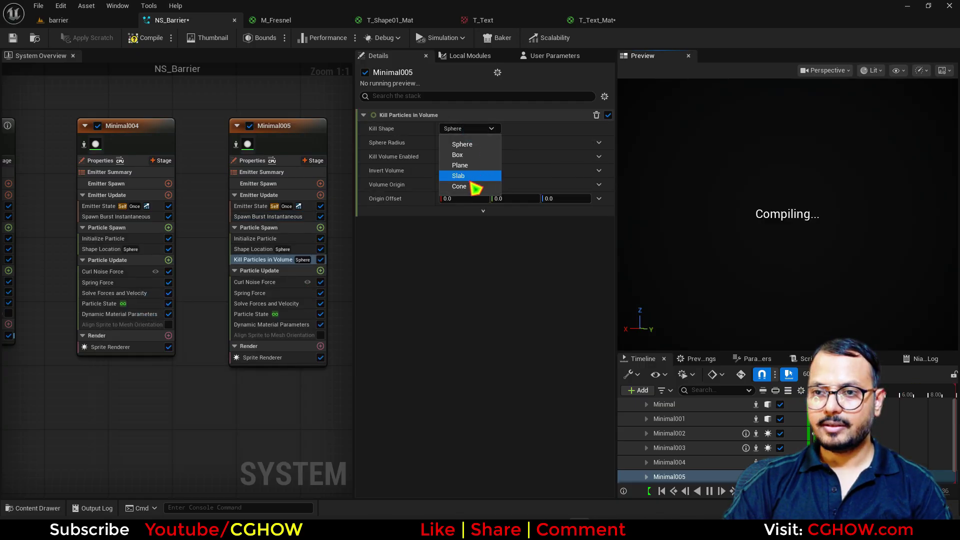
left_click(465, 165)
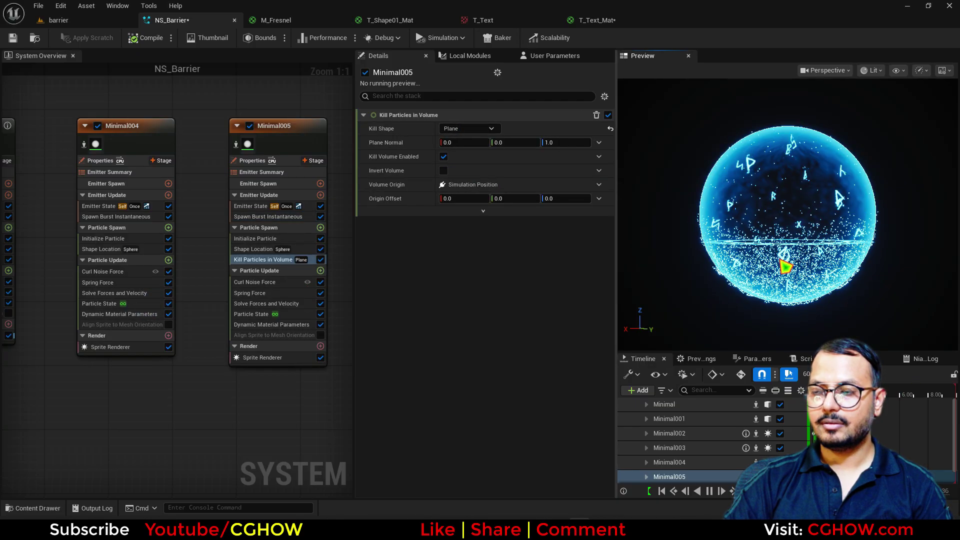
Try inverting the kill plane volume and raising its Z origin offset to about 130.32
left_click_drag(569, 200, 589, 198)
left_click(446, 174)
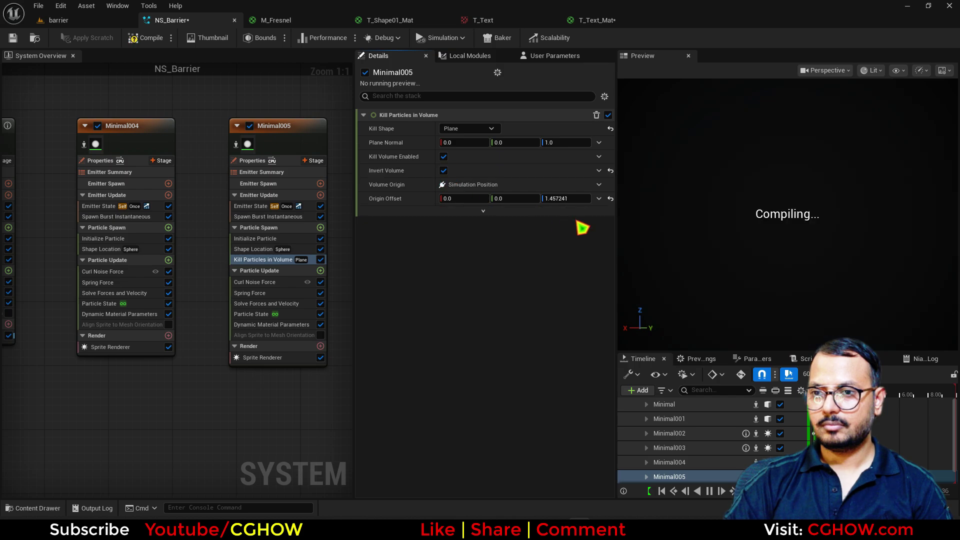
left_click_drag(561, 198, 625, 198)
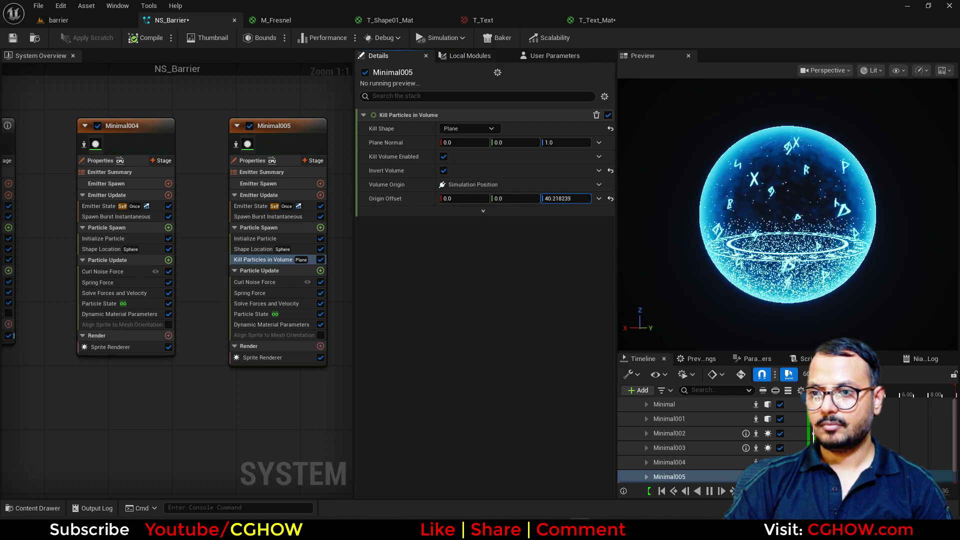
Isolate Minimal005 in the preview and set the kill plane's Z origin offset to about -94.65 with Invert Volume off
left_click(234, 146)
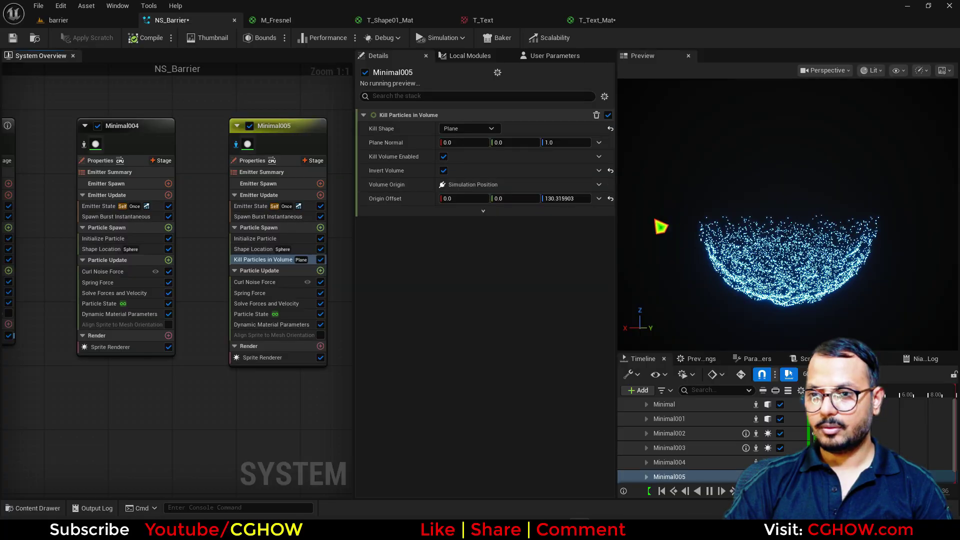
left_click_drag(572, 199, 625, 199)
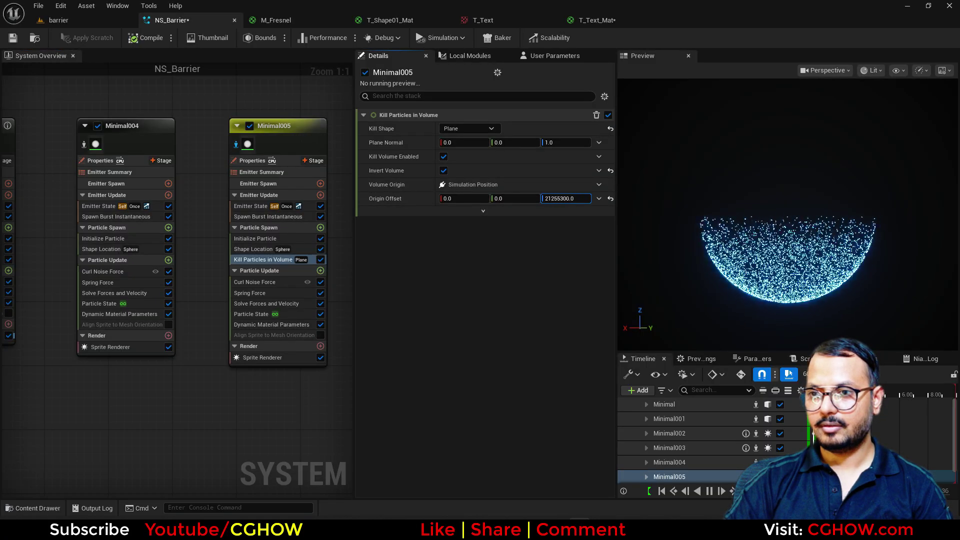
left_click_drag(565, 198, 538, 198)
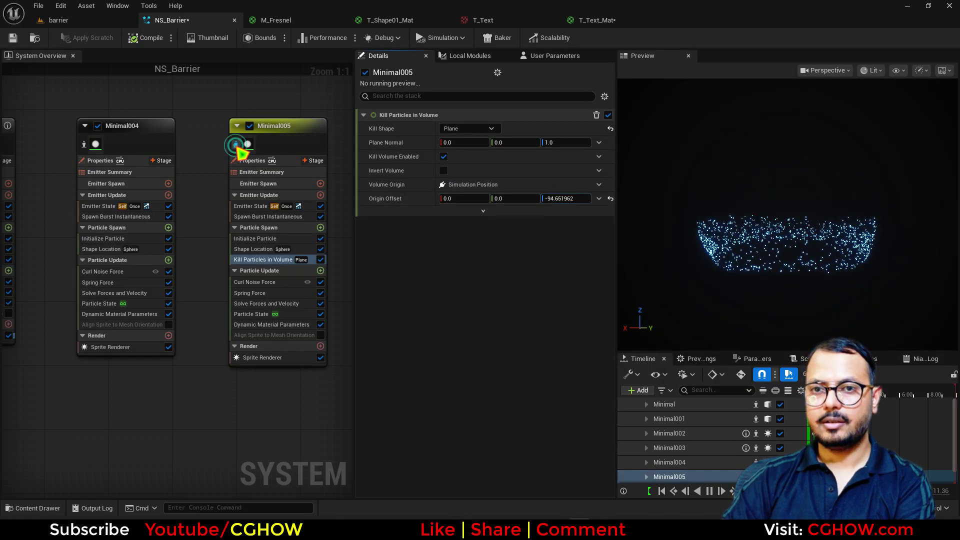
Turn off isolation of Minimal005, set its kill plane's Z origin offset to about -102.81, and check the barrier in the level
left_click(236, 144)
left_click_drag(784, 217, 780, 224)
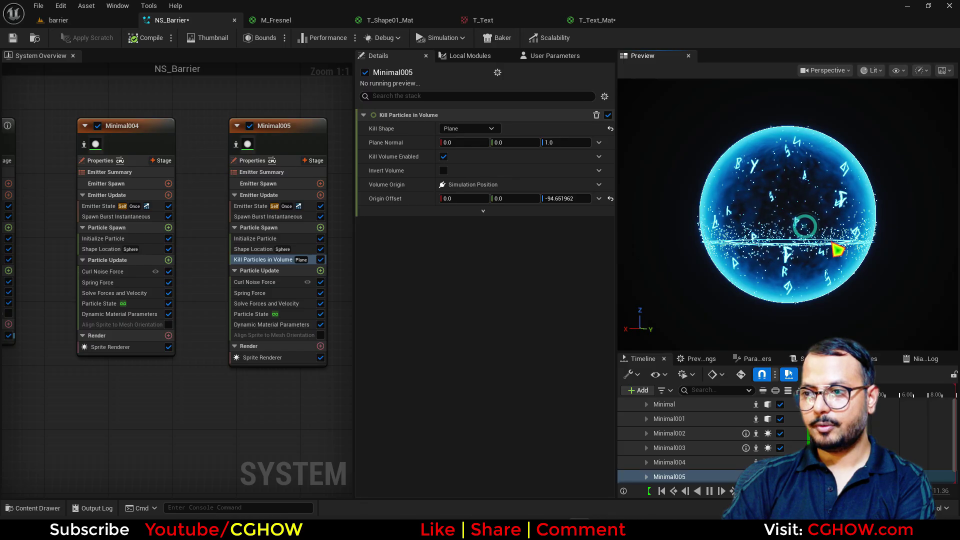
left_click_drag(565, 199, 583, 199)
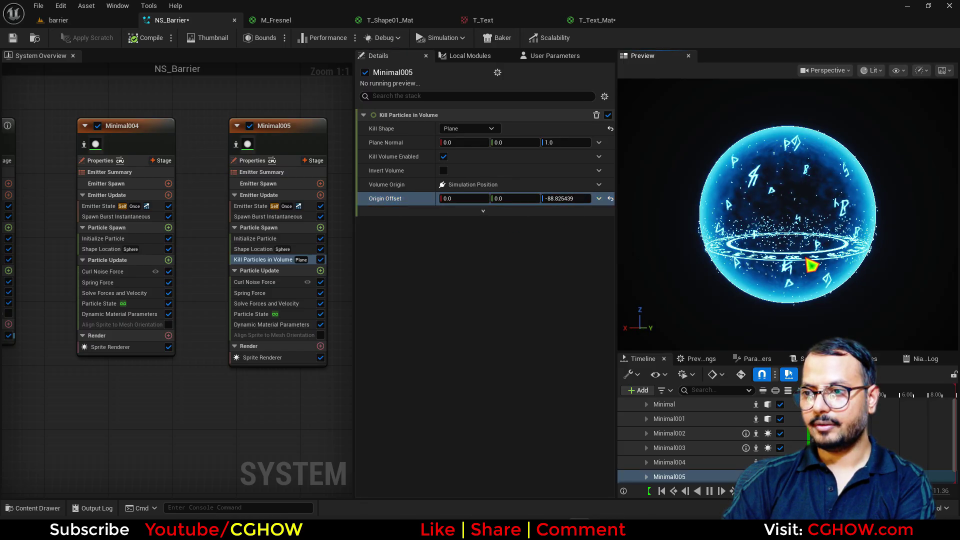
left_click(58, 20)
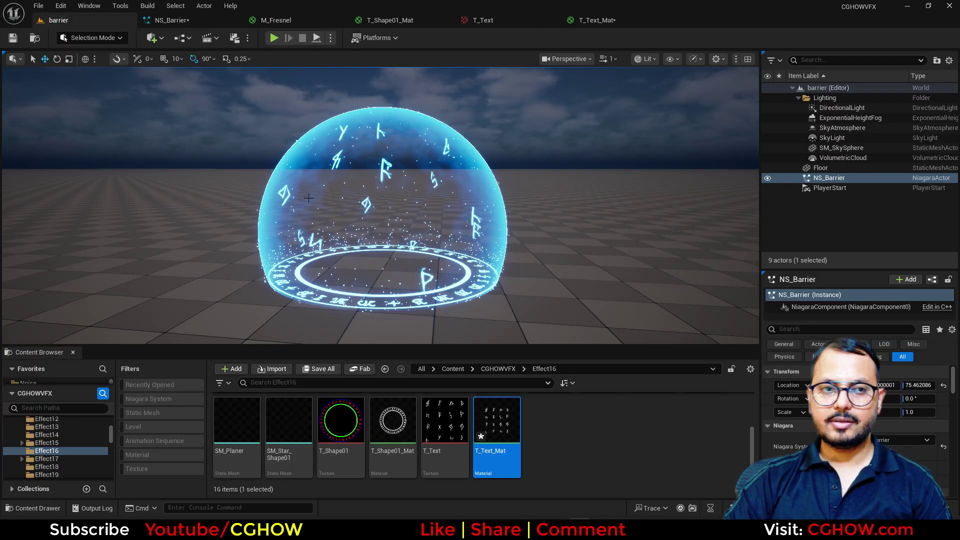
left_click(197, 18)
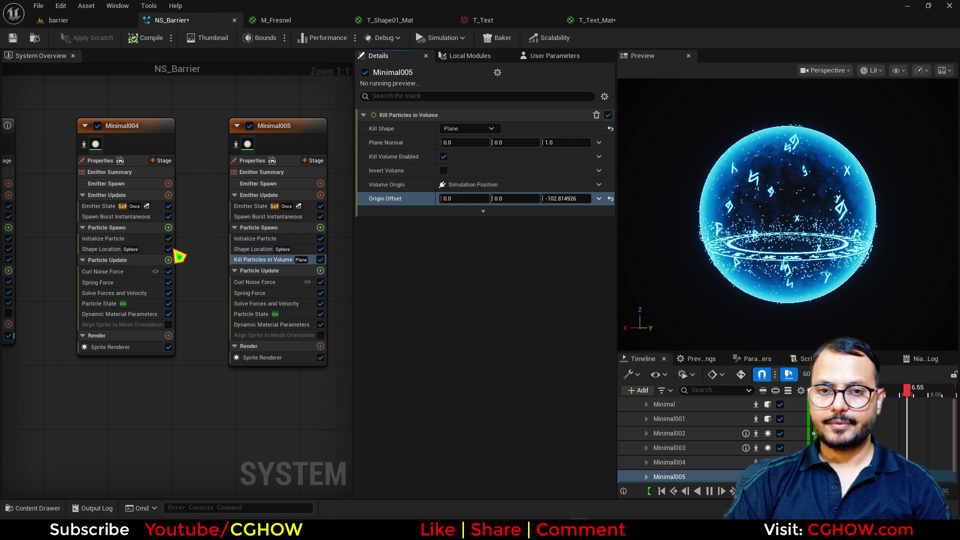
Duplicate the Minimal004 emitter into the empty graph area below it and isolate the copy in the preview
right_click_drag(180, 187, 225, 134)
left_click(189, 97)
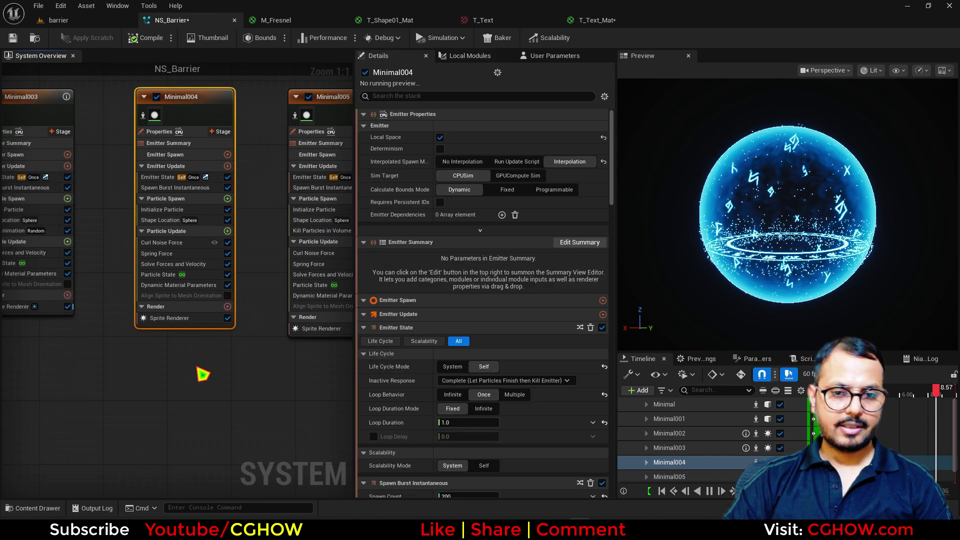
right_click_drag(262, 375, 216, 264)
left_click(158, 265)
key("ctrl+v")
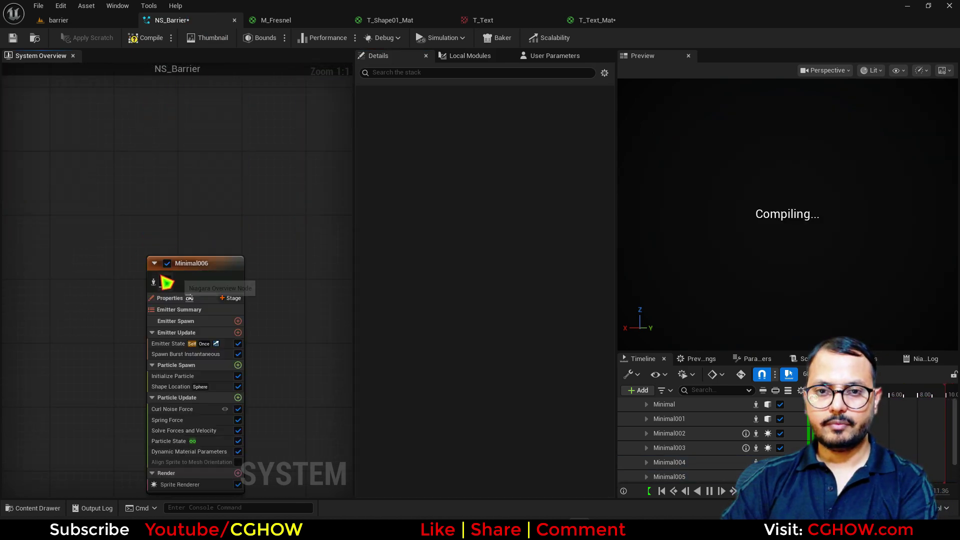
left_click(156, 282)
right_click_drag(110, 349, 107, 296)
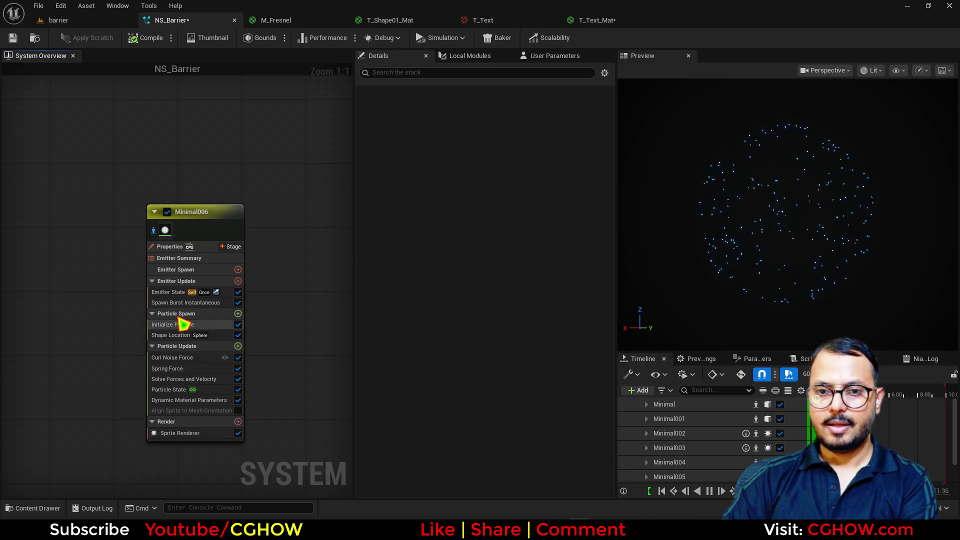
Set Minimal006's spawn count to 50 and its maximum uniform sprite size to 8, then turn off its isolation
left_click(193, 303)
left_click(462, 126)
type("50")
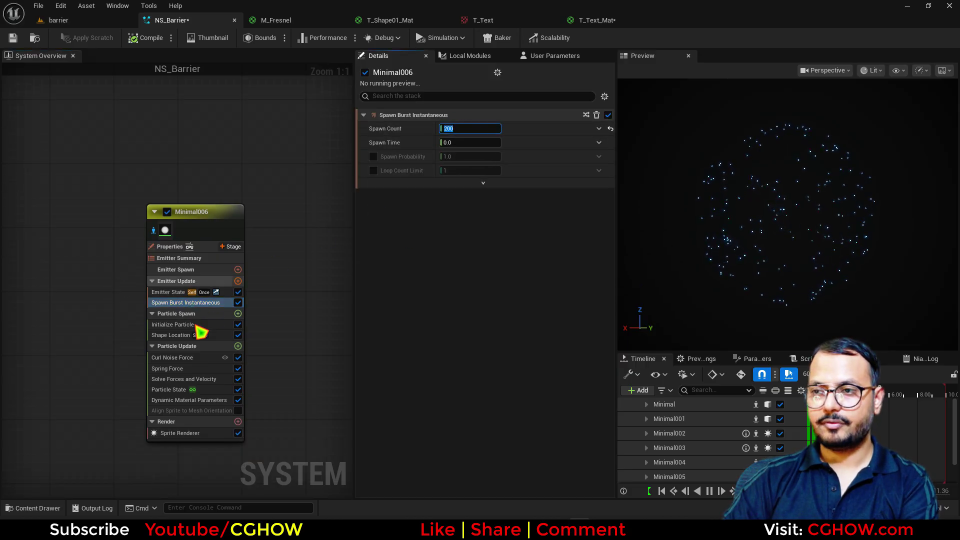
left_click(172, 326)
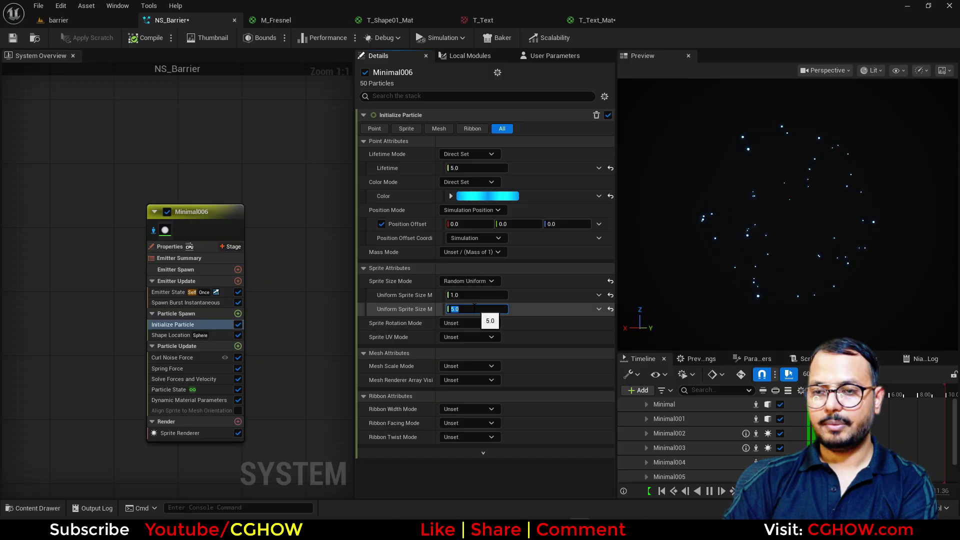
type("8")
key("Return")
left_click(154, 231)
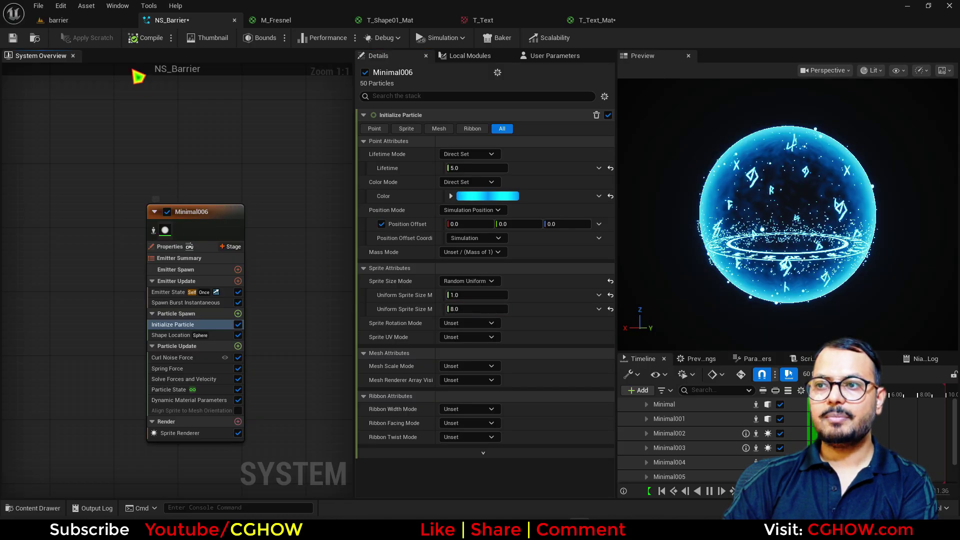
Inspect the barrier in the level from a higher angle and enlarge the level viewport
left_click(55, 20)
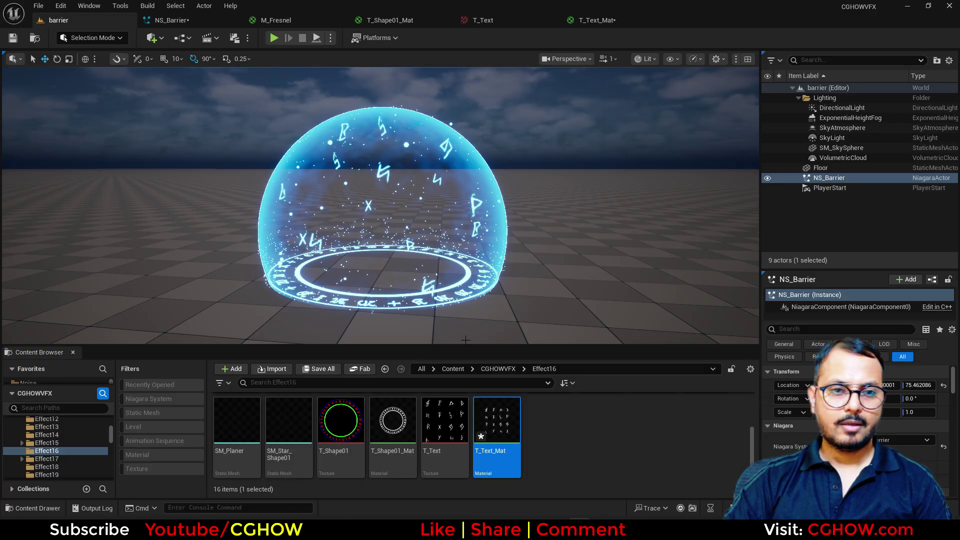
left_click_drag(461, 274, 481, 266, "alt")
left_click_drag(438, 329, 436, 353, "alt")
scroll(438, 329, "up", 2)
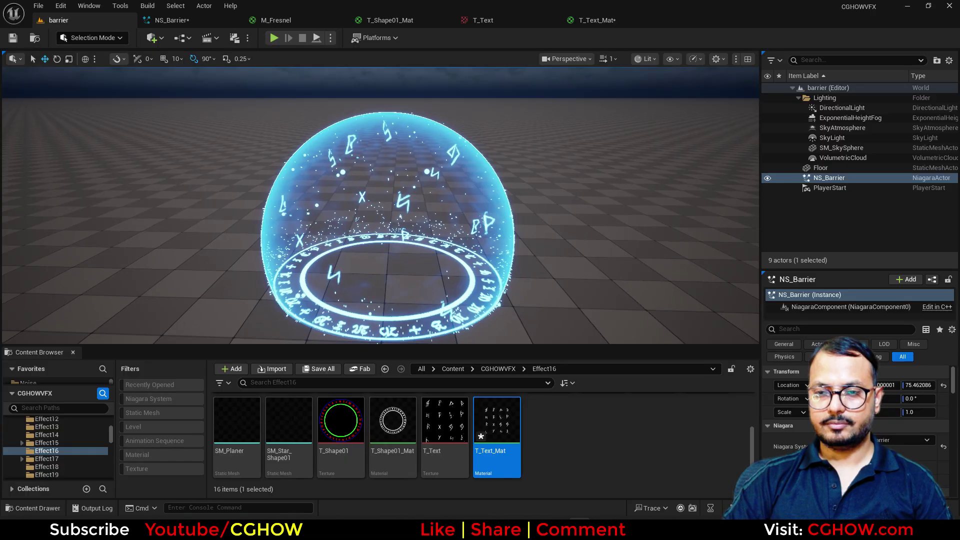
left_click_drag(504, 346, 504, 419)
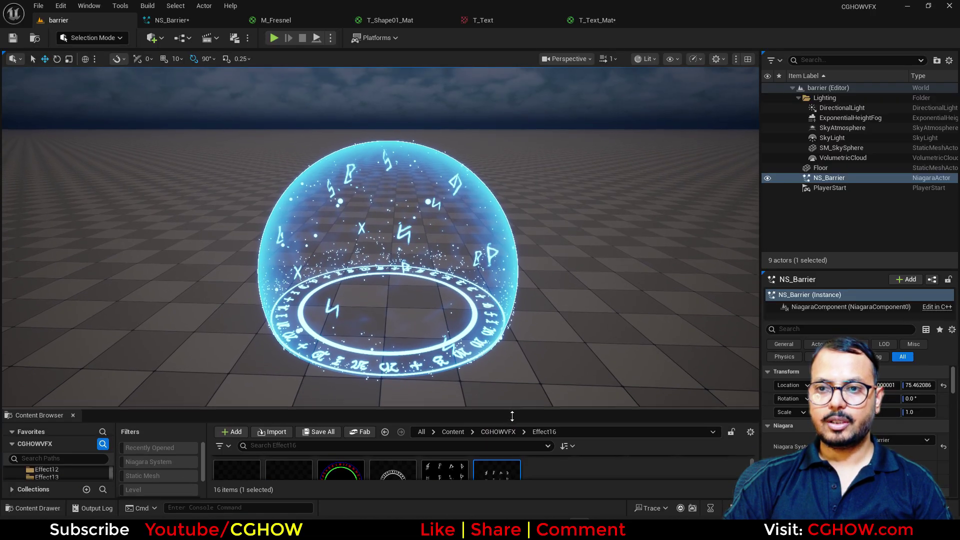
Duplicate the Minimal sphere emitter below the original in NS_Barrier and isolate the copy in the preview
left_click(203, 21)
right_click_drag(159, 382, 249, 222)
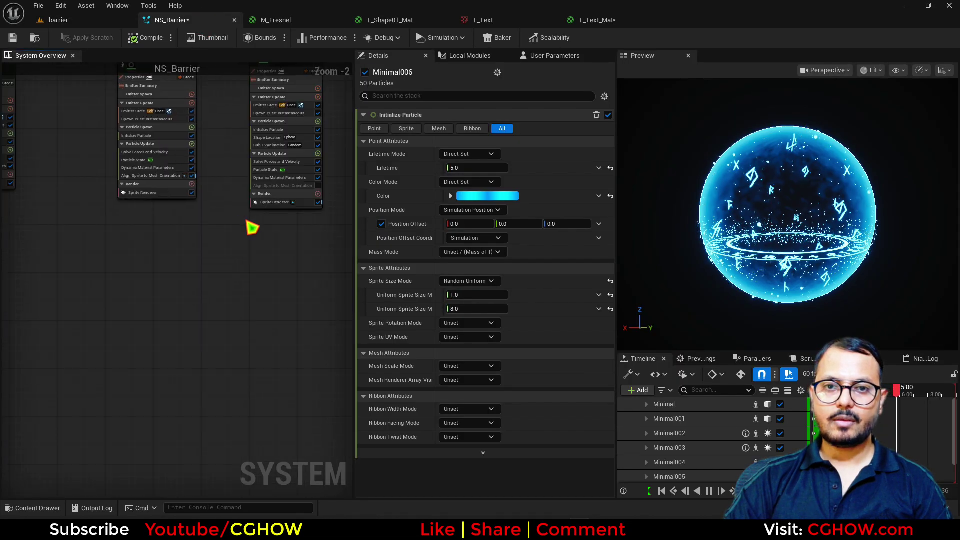
scroll(249, 223, "down", 3)
right_click_drag(80, 299, 318, 325)
left_click(189, 150)
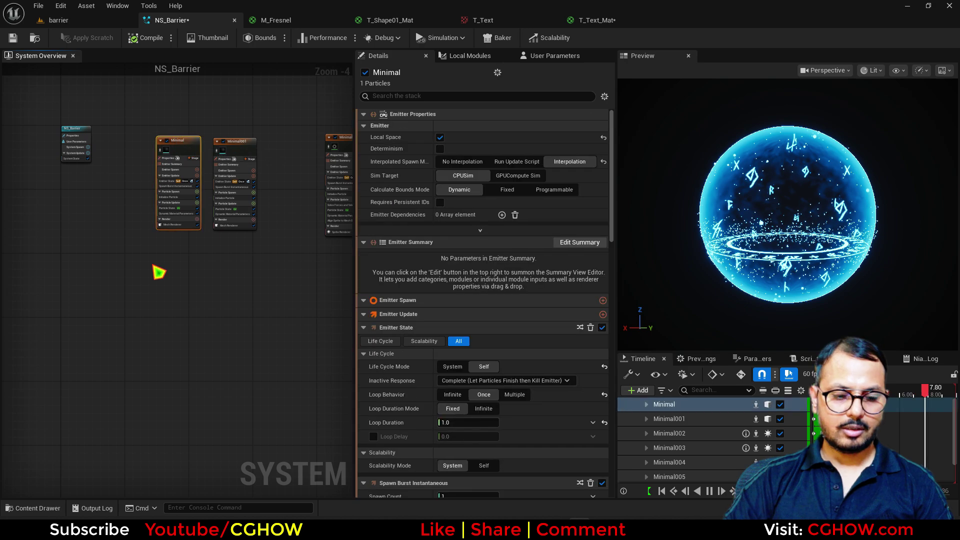
left_click(151, 267)
key("ctrl+v")
scroll(176, 268, "up", 4)
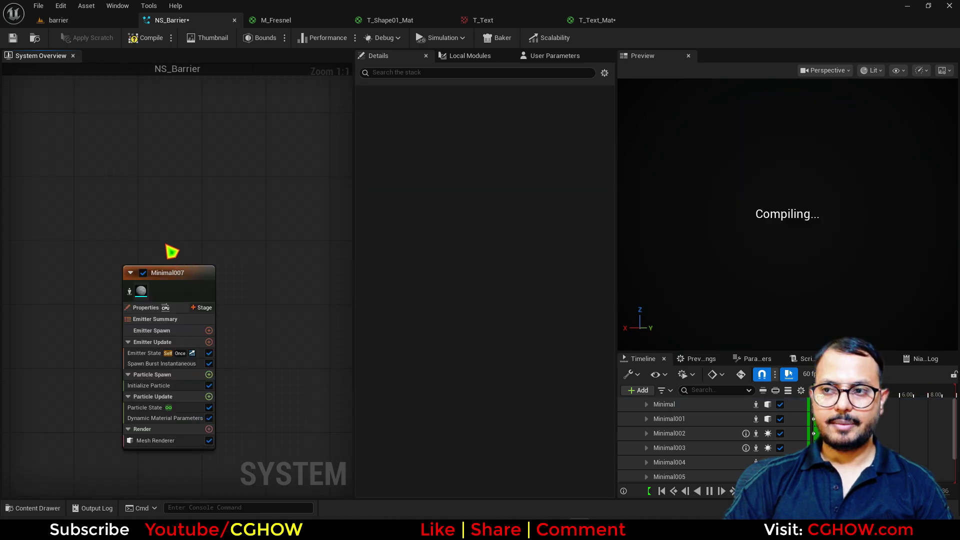
scroll(130, 292, "down", 1)
left_click(130, 292)
right_click_drag(101, 330, 120, 267)
scroll(156, 312, "up", 1)
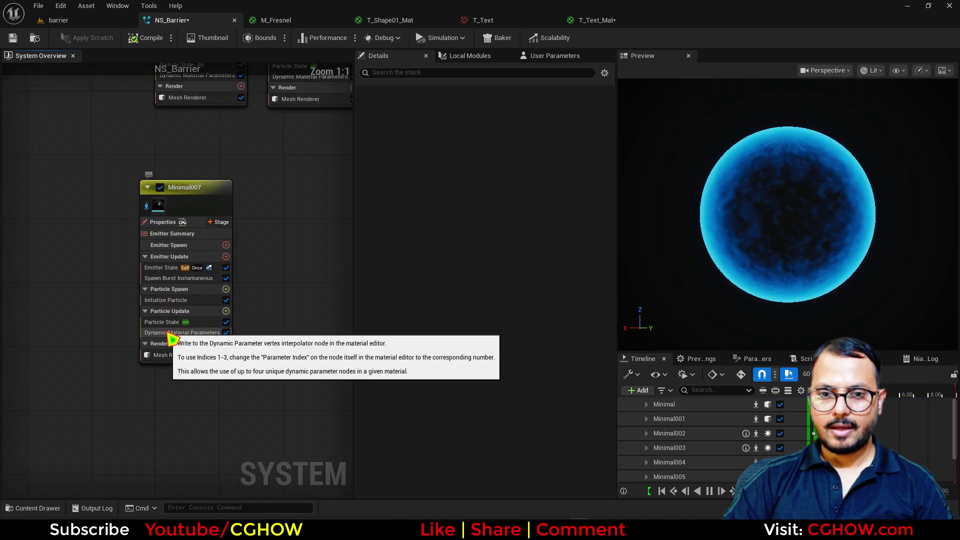
Set Minimal007's dynamic material parameters to noise 0 and fresnel about 0.27
left_click(182, 332)
left_click(472, 185)
type("0")
key("Return")
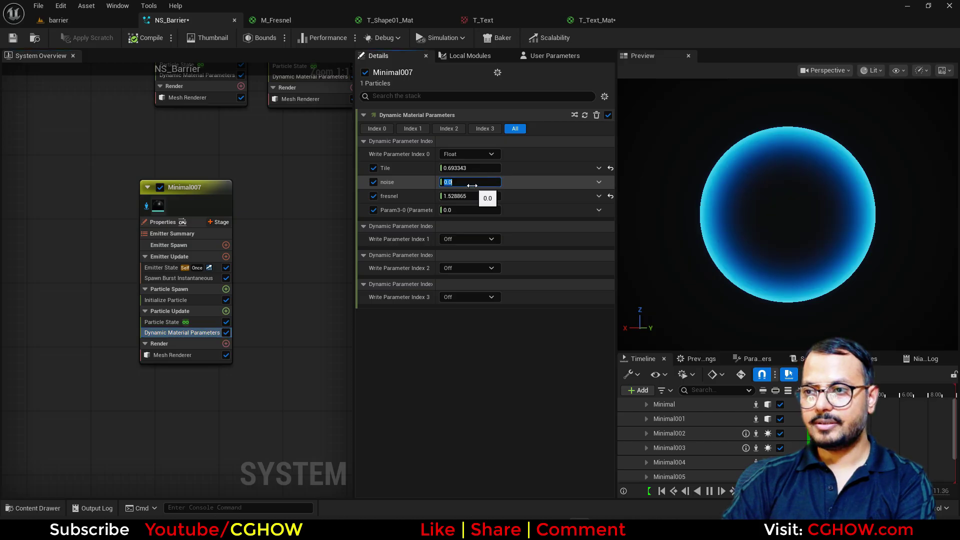
left_click_drag(475, 198, 442, 196)
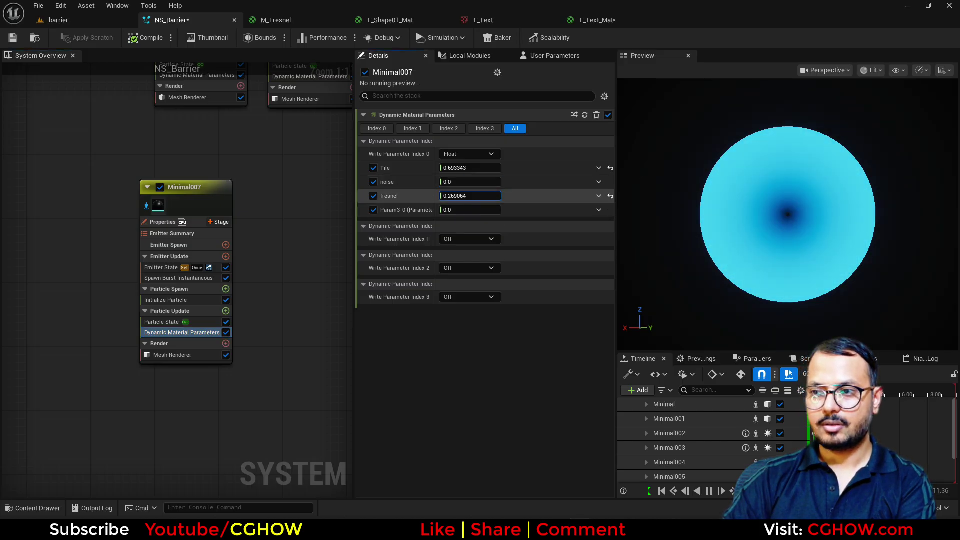
Set the color alpha in Minimal007's Initialize Particle module to 0.05, turn off isolation, and check the dome in the level
left_click(185, 300)
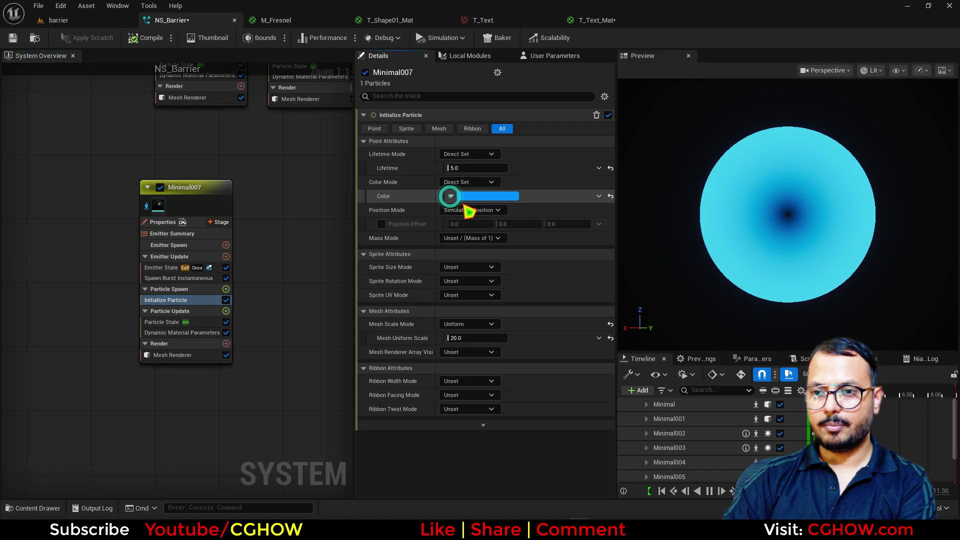
left_click(450, 195)
key("BackSpace")
type("0.1")
key("Return")
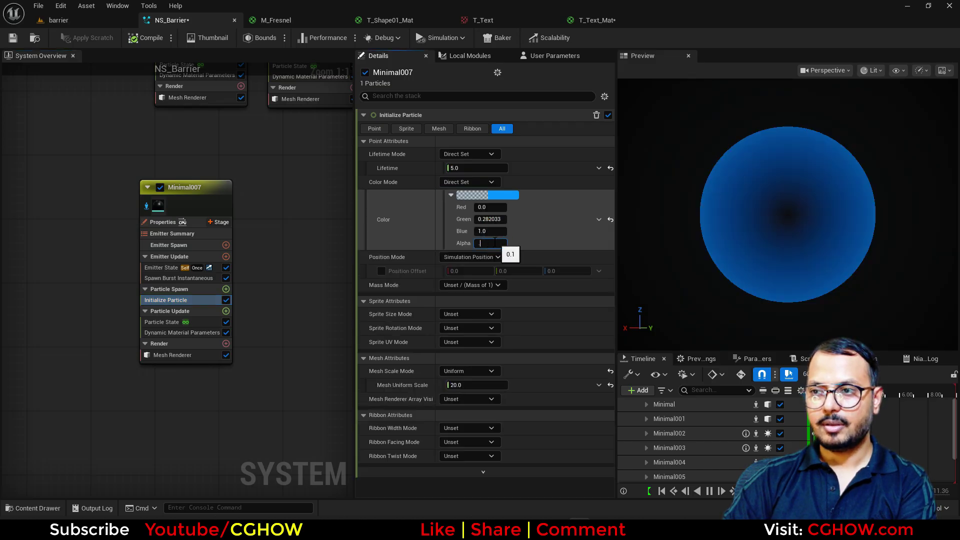
type(".01")
key("Return")
type("..0")
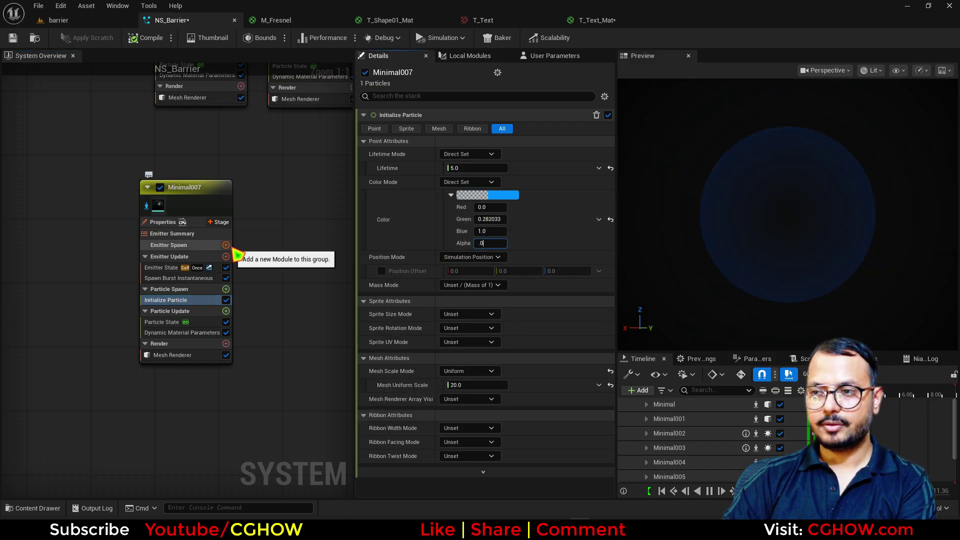
type("5")
key("Return")
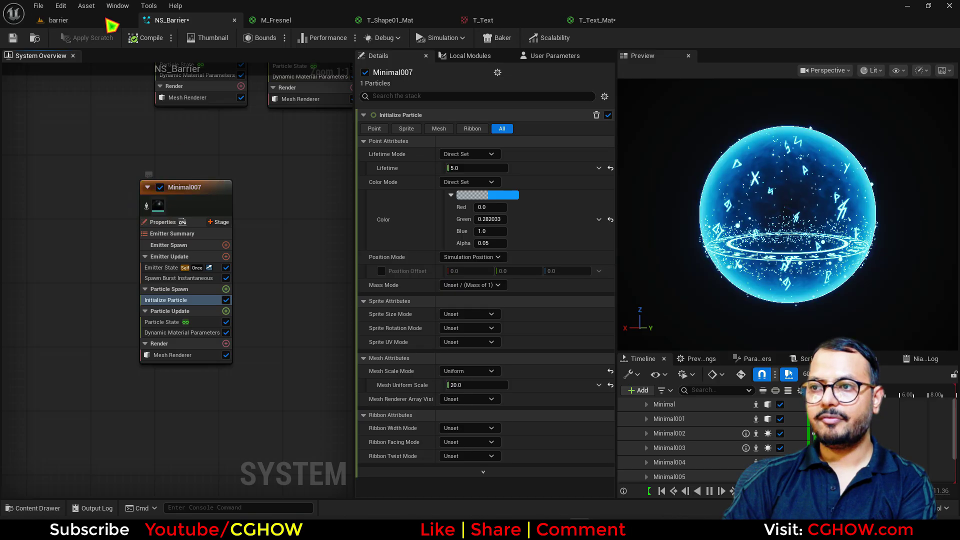
left_click(65, 20)
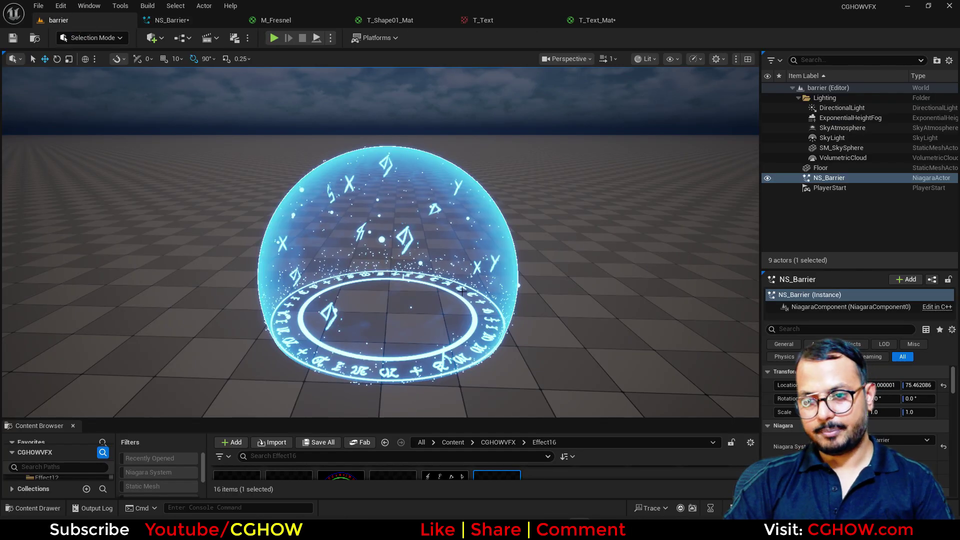
left_click_drag(457, 267, 458, 240, "alt")
Try color alpha values of 1 and 0.2 on Minimal007 and compare the dome in the level
left_click(170, 21)
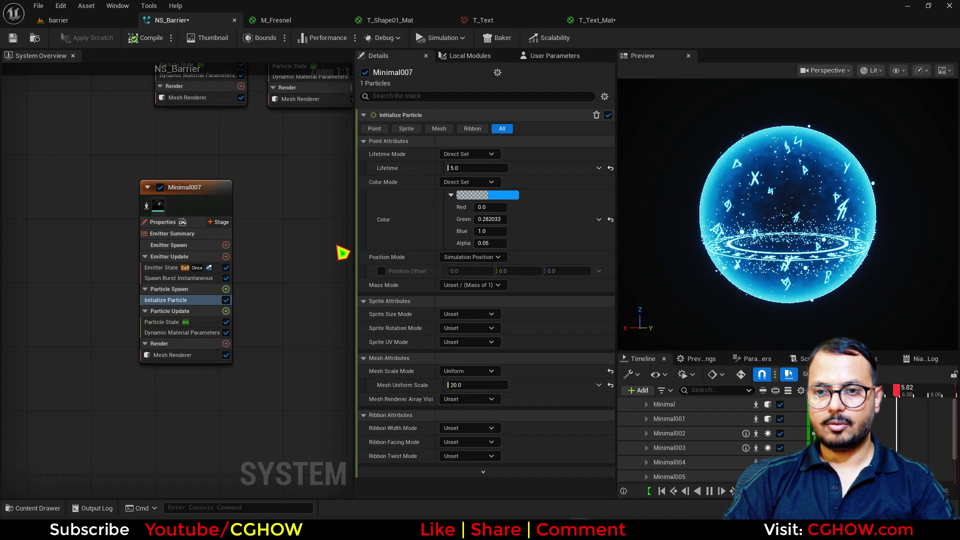
left_click(490, 244)
type("1")
key("Return")
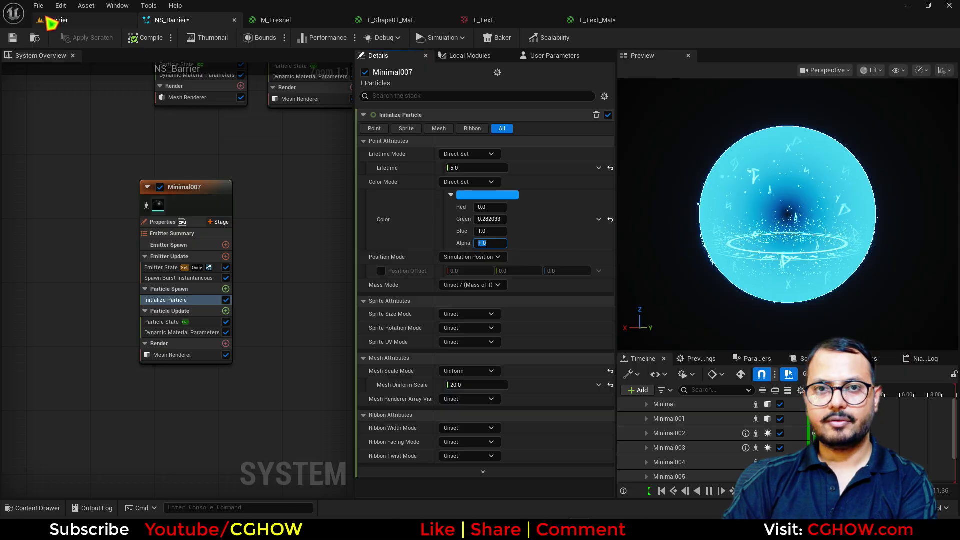
left_click(58, 20)
left_click(192, 20)
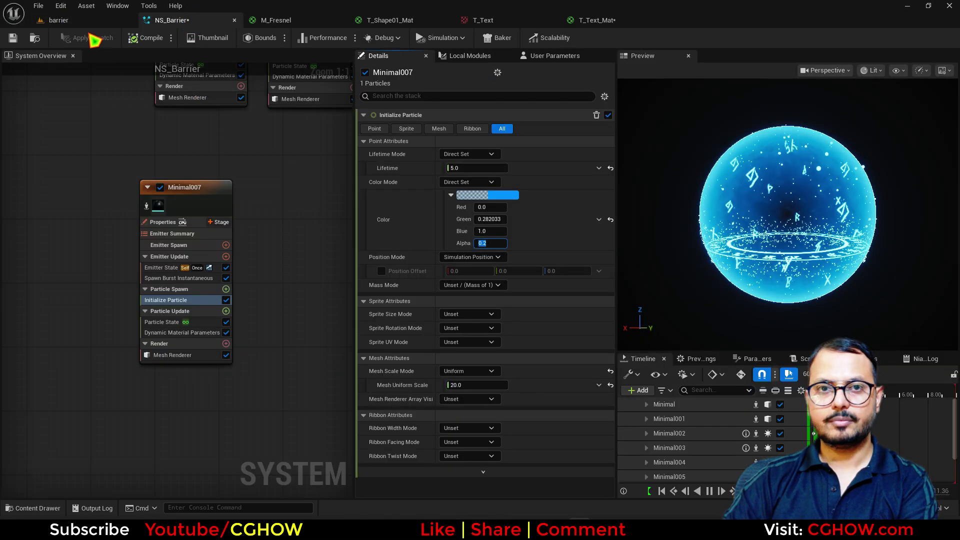
left_click(90, 22)
Lower Minimal007's color alpha to 0.05 and finally to 0.01, checking the dome in the level from several angles
left_click(176, 21)
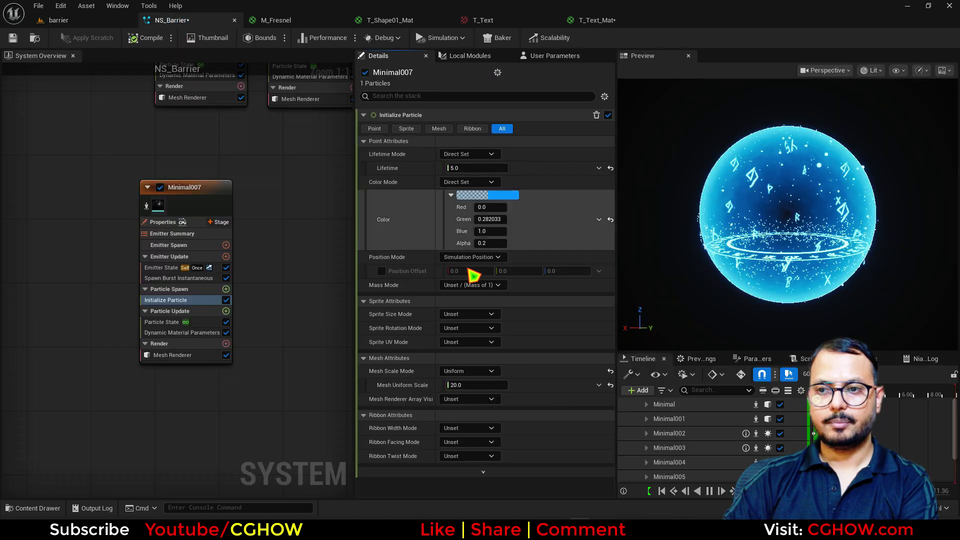
type(".05")
key("Return")
left_click(106, 23)
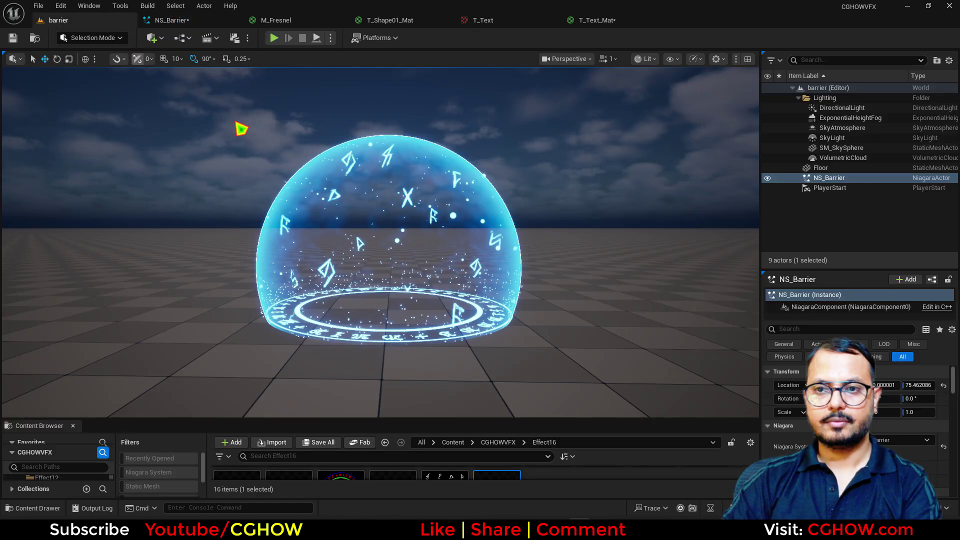
mouse_move(240, 129)
right_mouse_down()
mouse_move(220, 128)
mouse_move(235, 116)
mouse_move(225, 115)
mouse_move(245, 118)
right_mouse_up()
right_click_drag(408, 232, 488, 279)
mouse_move(488, 279)
left_mouse_down("alt")
mouse_move(505, 305)
mouse_move(475, 275)
mouse_move(492, 262)
left_mouse_up("alt")
right_click_drag(486, 267, 489, 280)
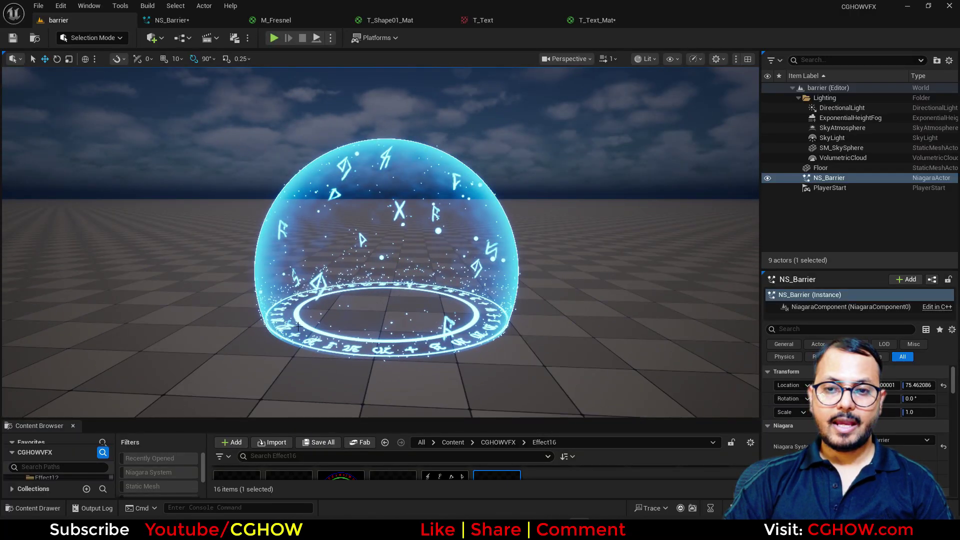
mouse_move(363, 330)
left_mouse_down("alt")
mouse_move(382, 345)
mouse_move(375, 336)
left_mouse_up("alt")
Duplicate the Minimal004 emitter in the NS_Barrier system and place the copy in the empty area above it
left_click(174, 25)
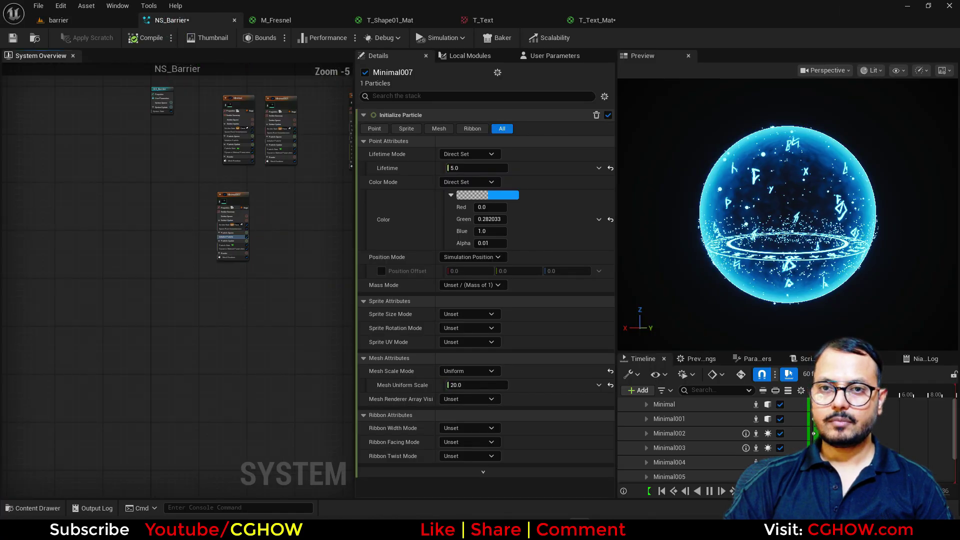
scroll(240, 232, "up", 3)
right_click_drag(323, 232, 137, 235)
scroll(183, 242, "down", 4)
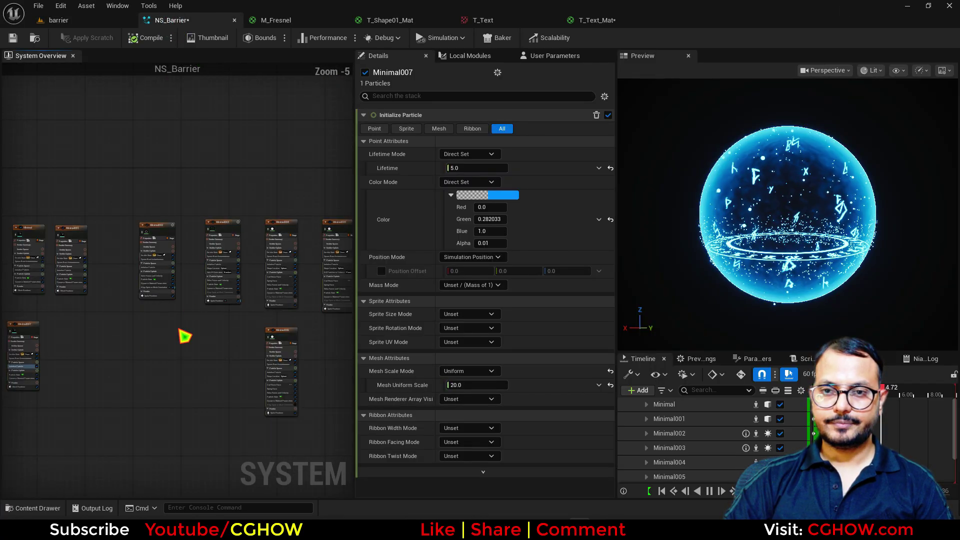
right_click_drag(179, 332, 123, 247)
scroll(217, 272, "up", 2)
right_click_drag(220, 276, 210, 462)
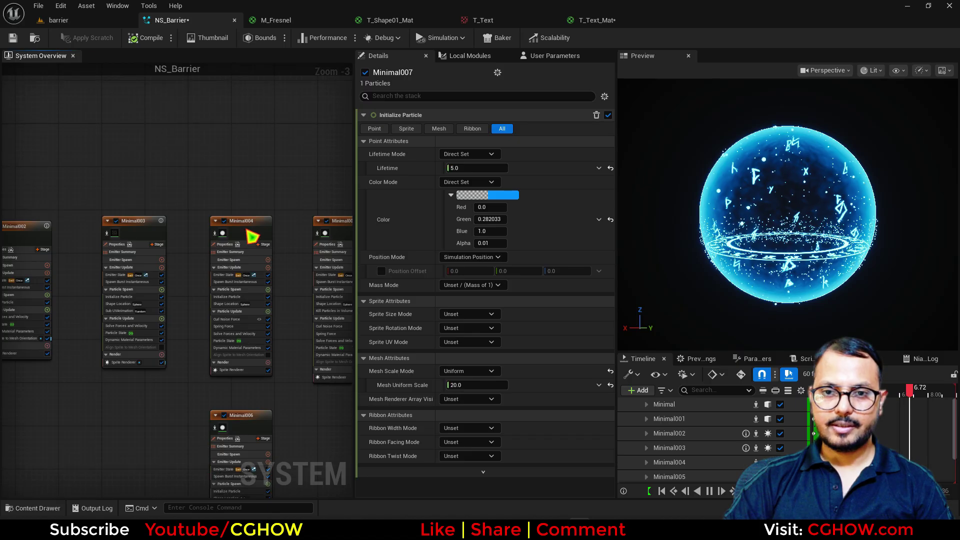
right_click_drag(220, 240, 172, 289)
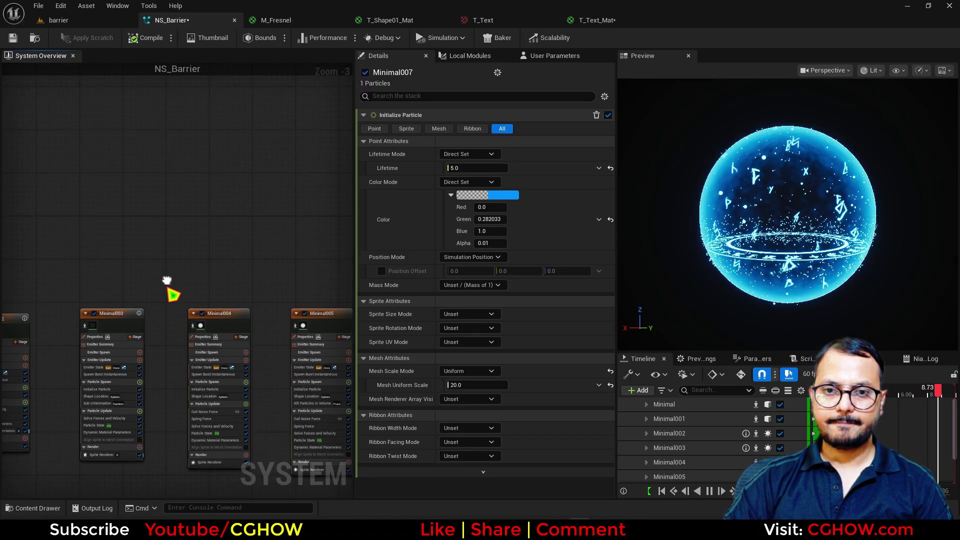
left_click(229, 322)
left_click(198, 142)
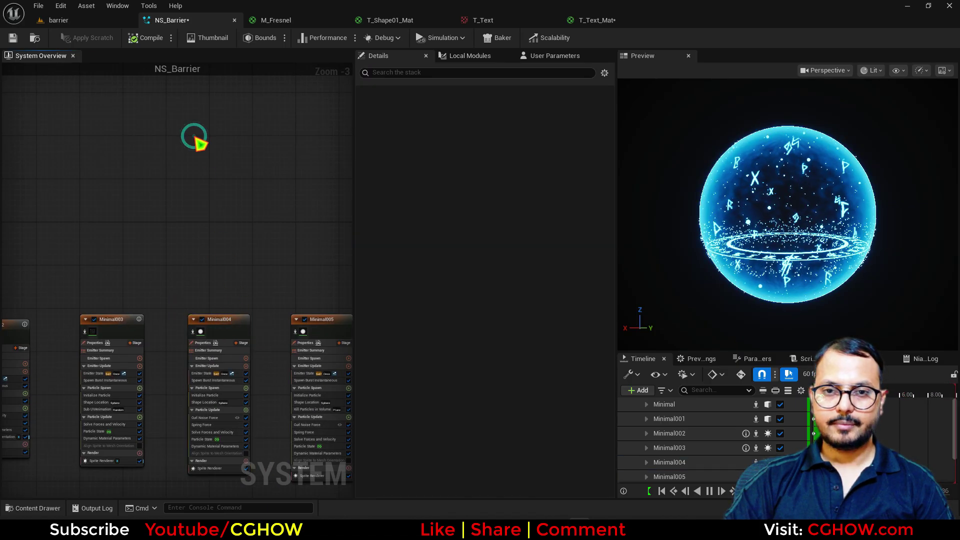
key("ctrl+v")
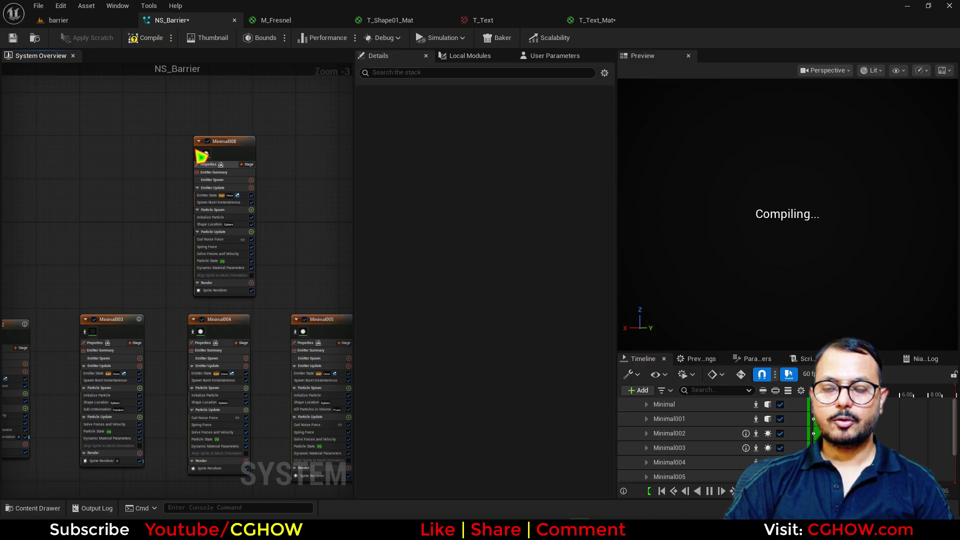
scroll(199, 147, "up", 3)
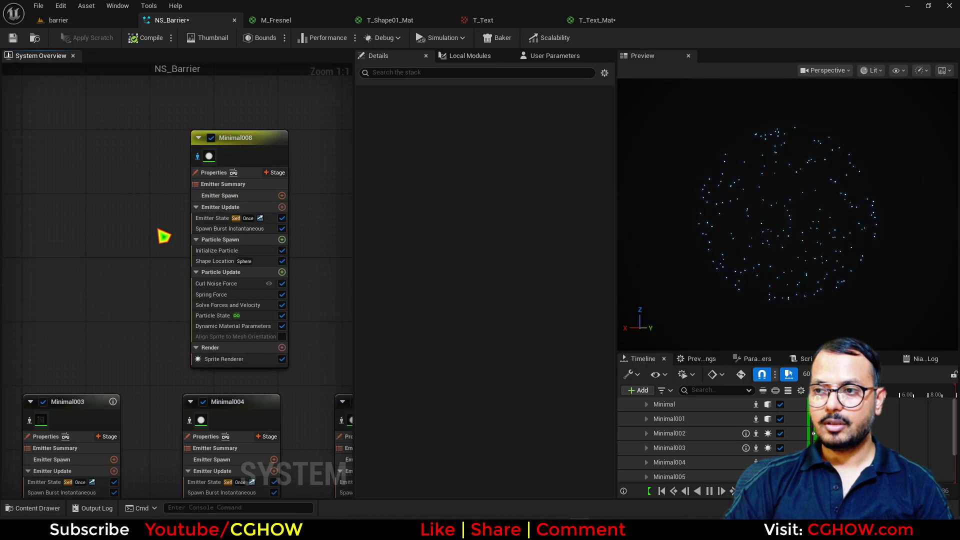
Set Minimal008's Shape Location to a Torus with a non-uniform Z scale of 0, then turn off the emitter's isolation
mouse_move(168, 230)
right_mouse_down()
mouse_move(170, 149)
mouse_move(155, 220)
right_mouse_up()
left_click(215, 267)
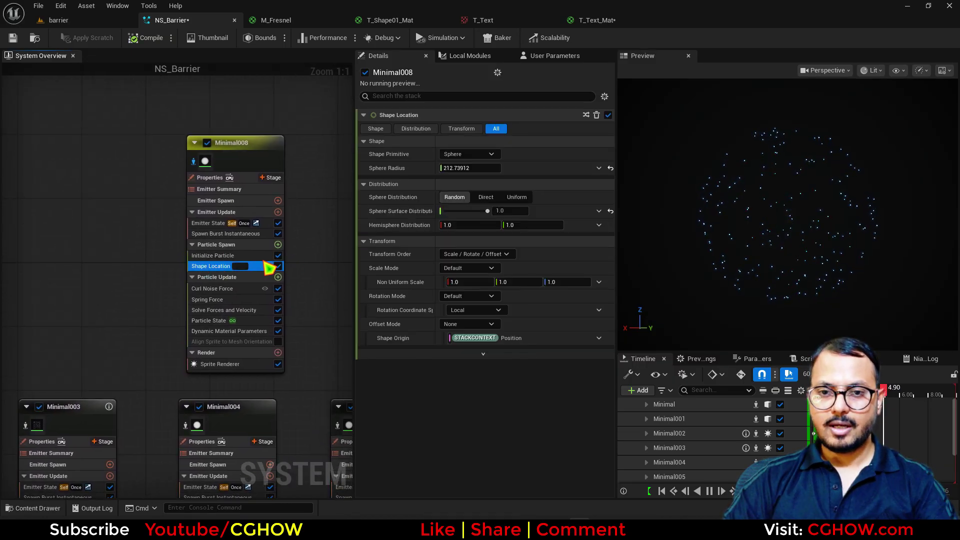
left_click(468, 154)
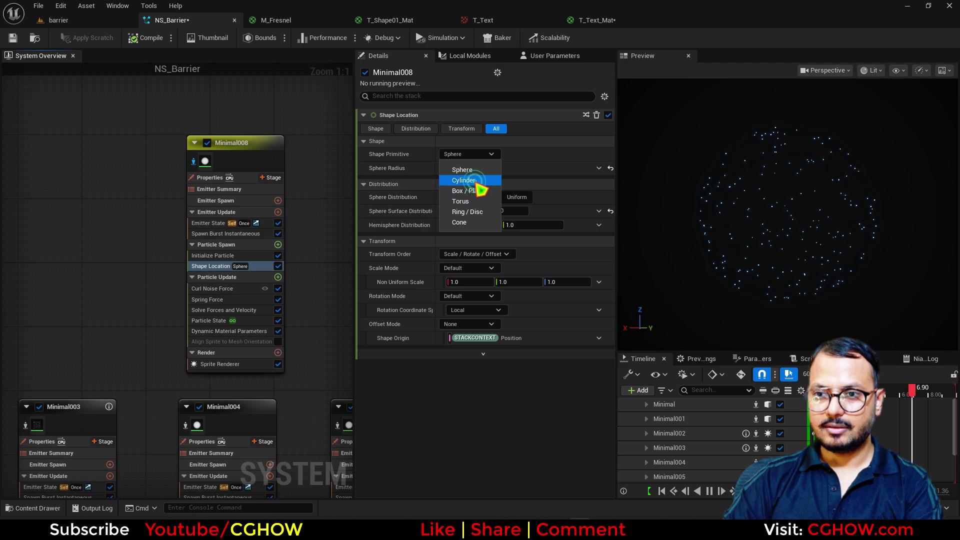
left_click(474, 181)
left_click(473, 154)
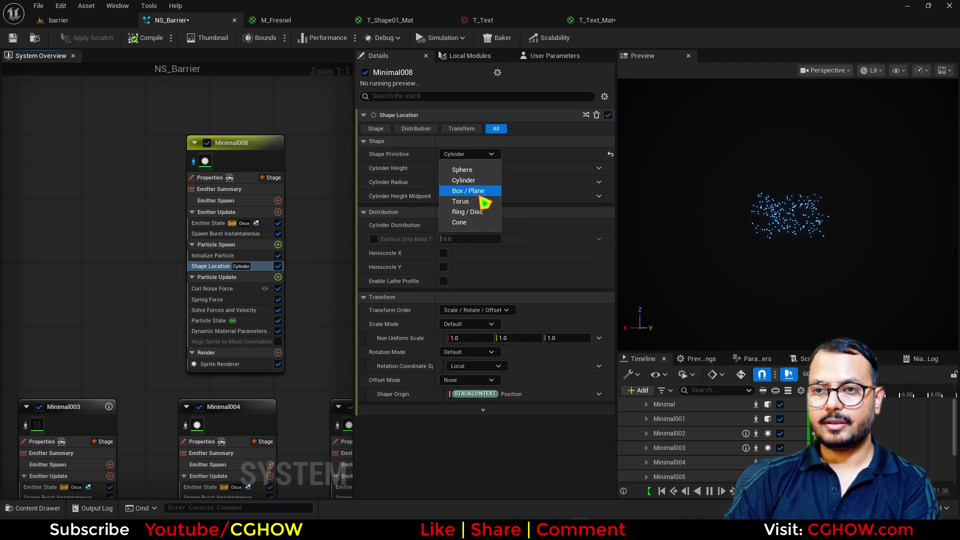
left_click(472, 202)
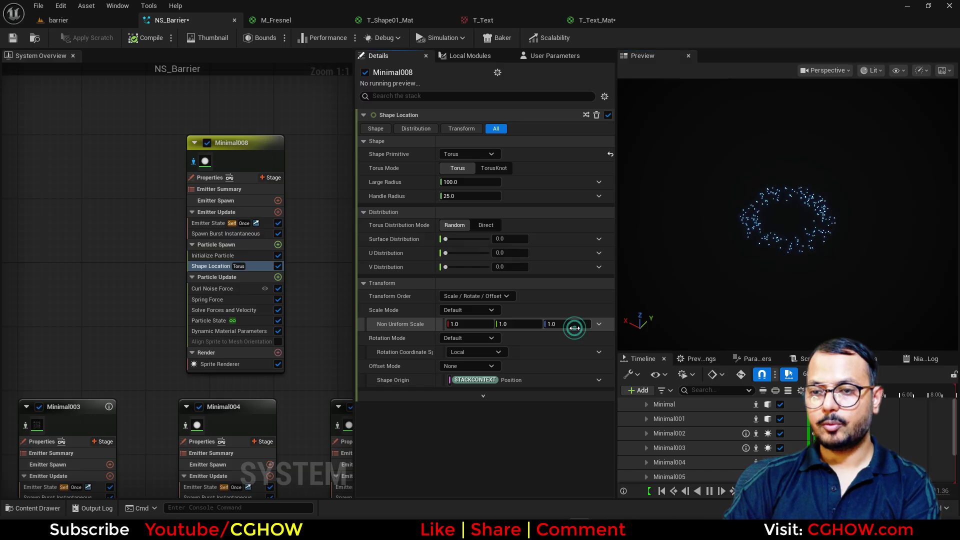
left_click_drag(720, 260, 720, 225)
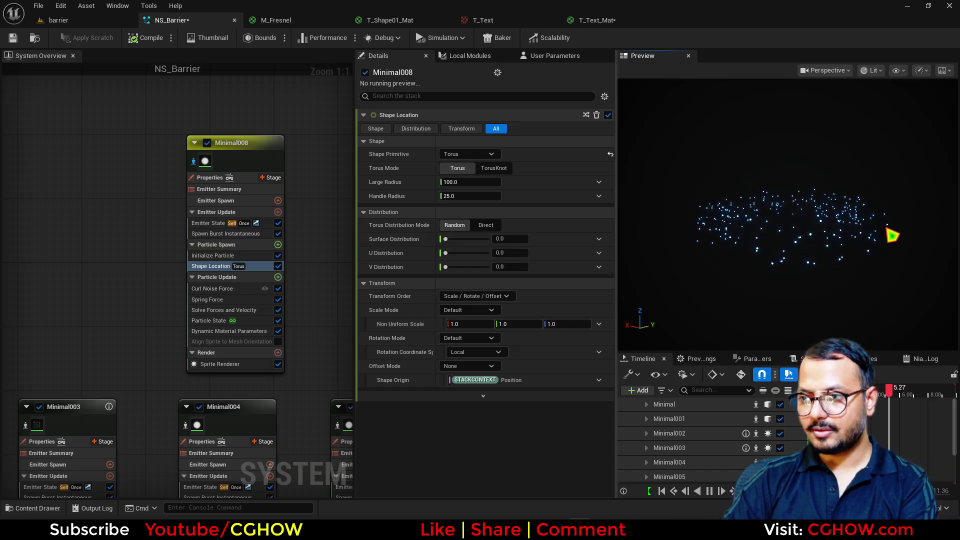
left_click(557, 324)
type("0")
key("Return")
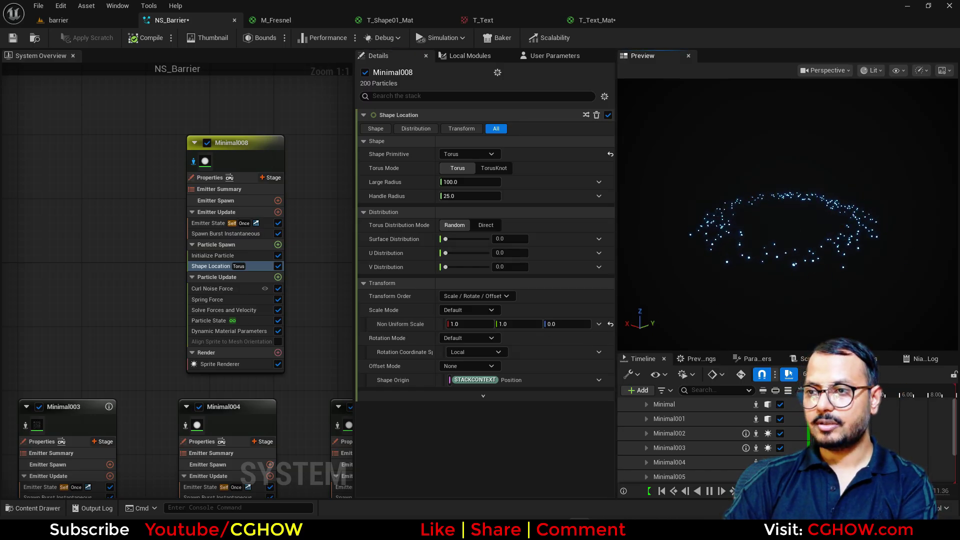
left_click(194, 161)
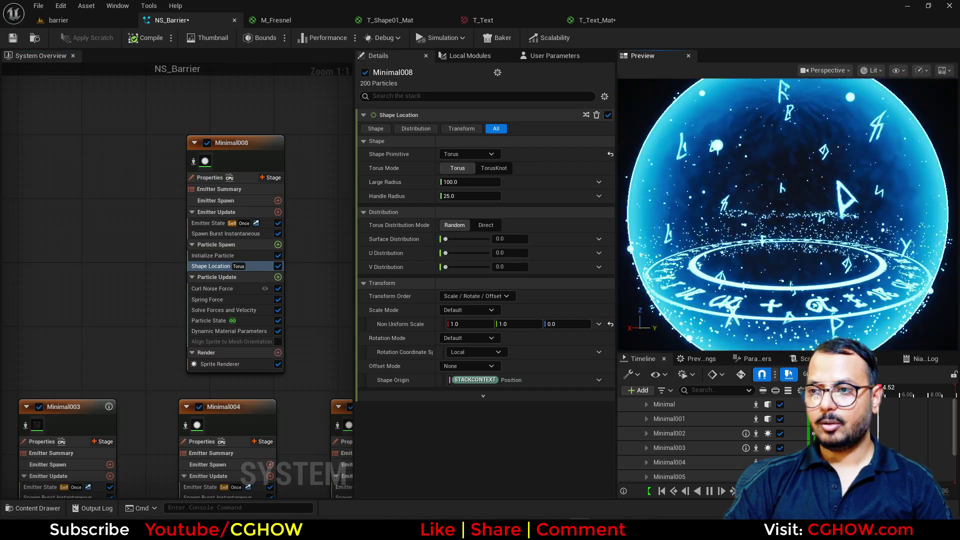
Copy the Z position offset from the Initialize Particle module of the ground rune circle emitter, Minimal002
right_click_drag(125, 334, 289, 184)
scroll(147, 210, "down", 2)
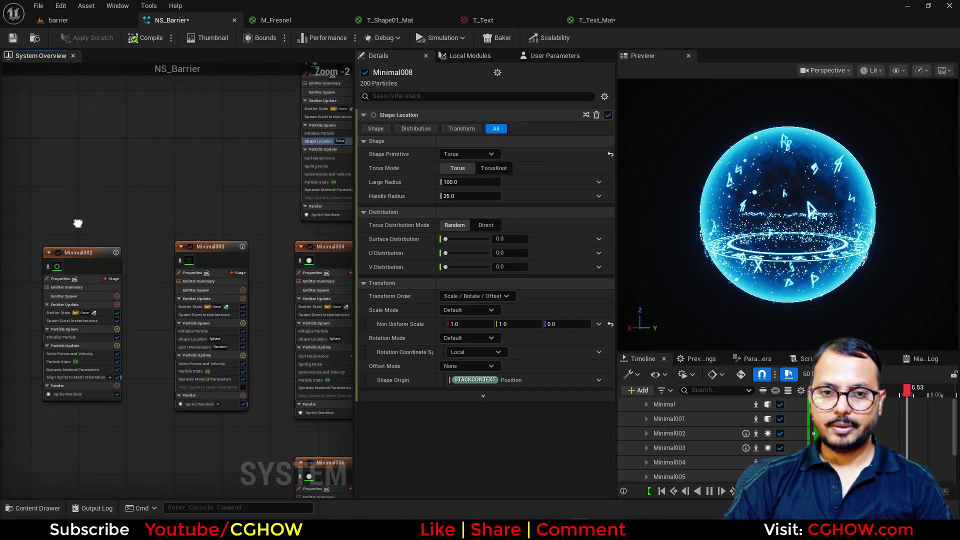
right_click_drag(79, 220, 239, 174)
left_click(269, 208)
right_click_drag(215, 242, 107, 236)
scroll(189, 282, "up", 2)
left_click(184, 266)
left_click(557, 224)
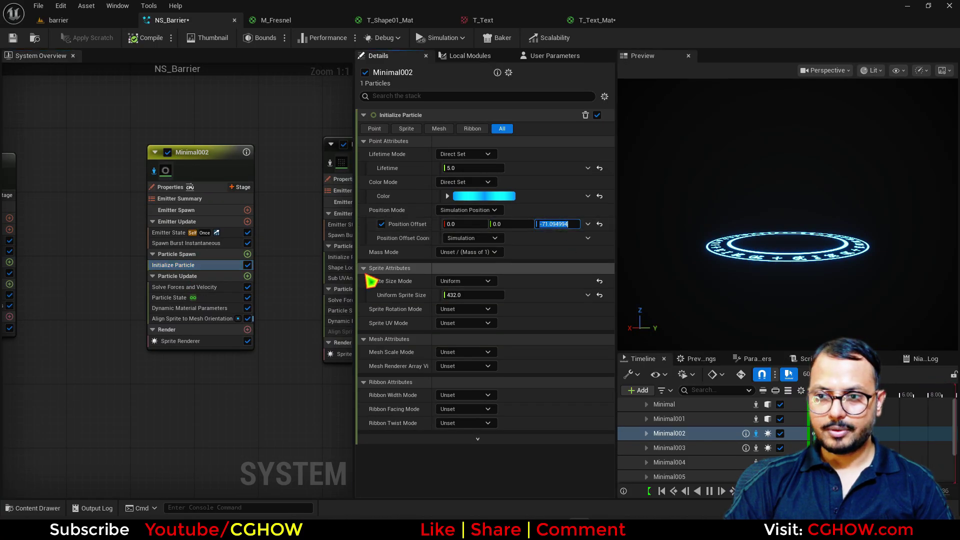
Set Minimal008's Shape Location offset mode to Default with a Z offset of -71.094994
right_click_drag(224, 122, 47, 318)
right_click_drag(183, 211, 38, 288)
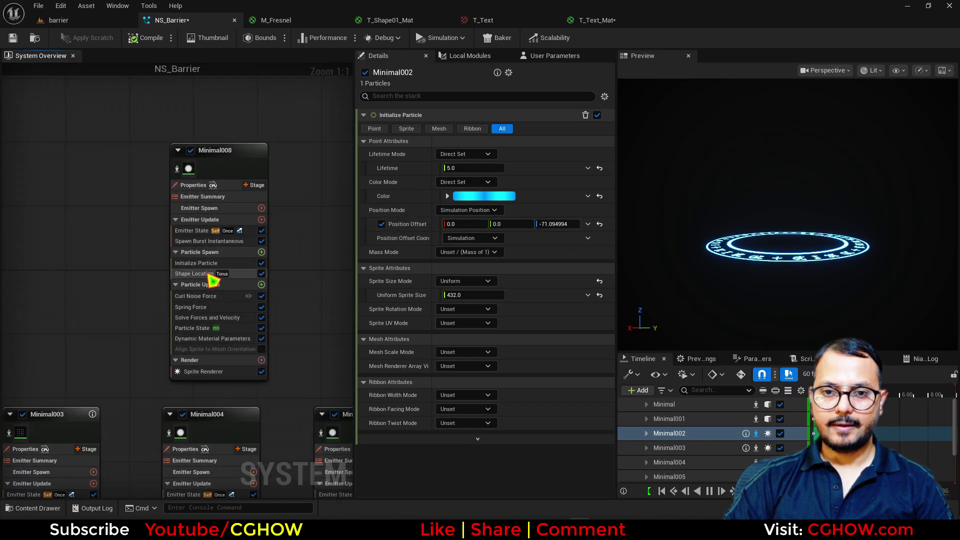
left_click(209, 274)
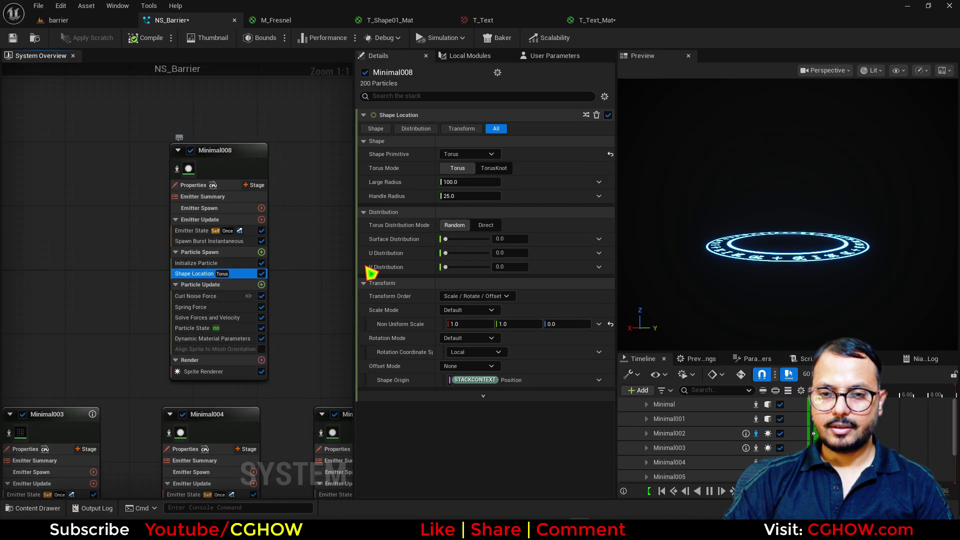
left_click(470, 366)
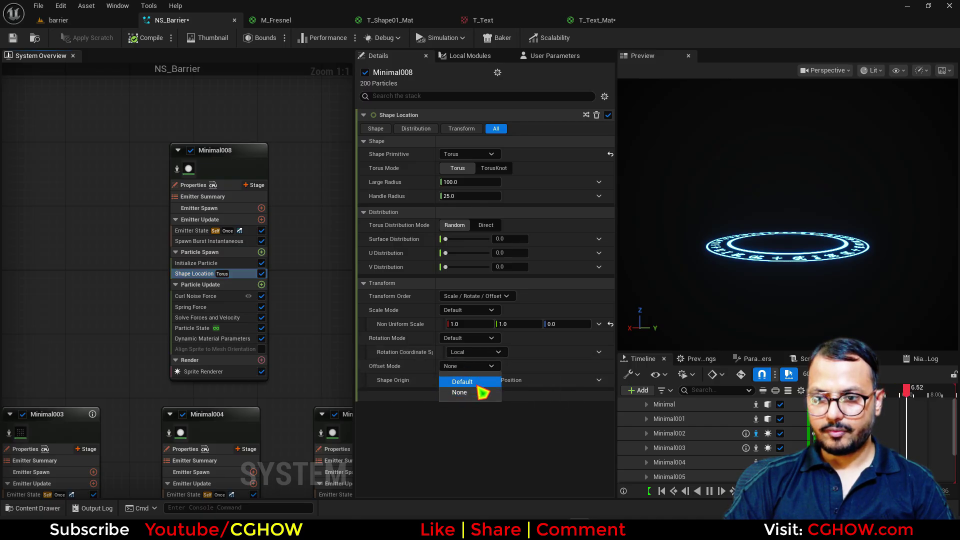
left_click(479, 384)
left_click(561, 394)
left_click_drag(561, 394, 530, 394)
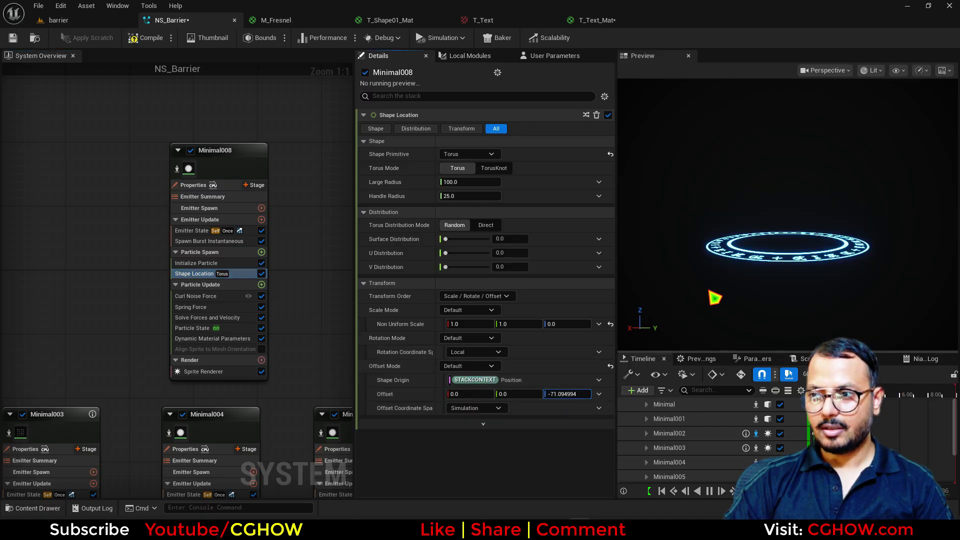
Set Minimal008's torus large radius to about 162.43 and handle radius to about 79.5, and check the ring in the level
left_click_drag(739, 257, 740, 288)
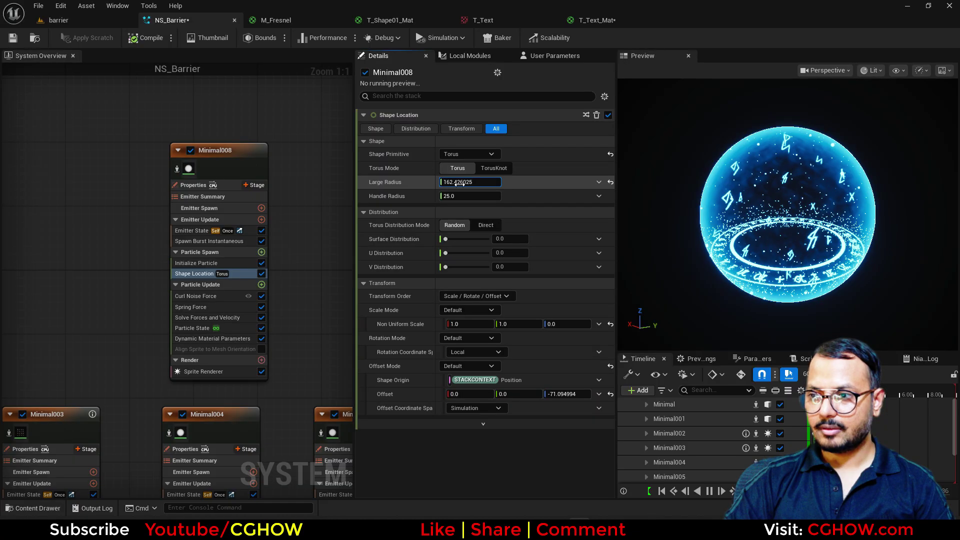
left_click_drag(469, 196, 475, 196)
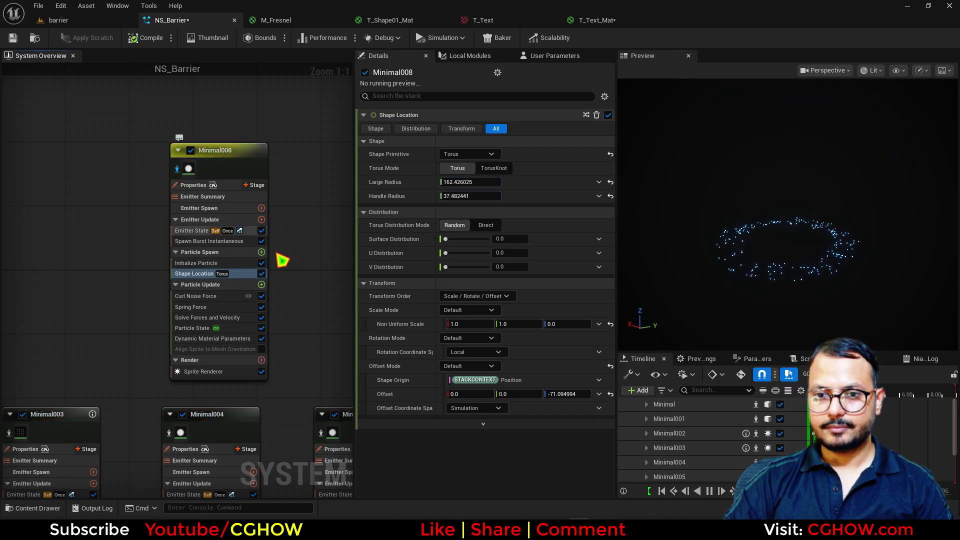
left_click_drag(470, 196, 482, 196)
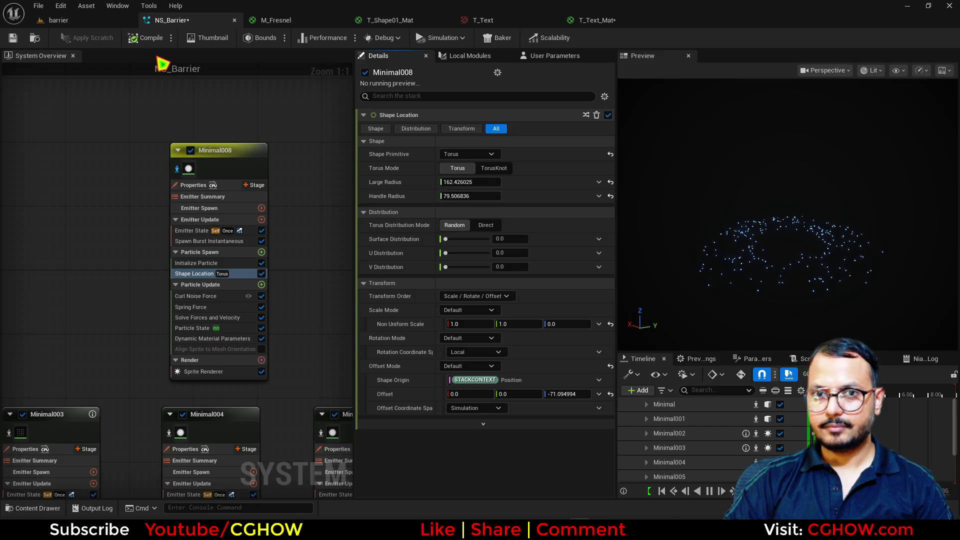
left_click(105, 23)
left_click(183, 20)
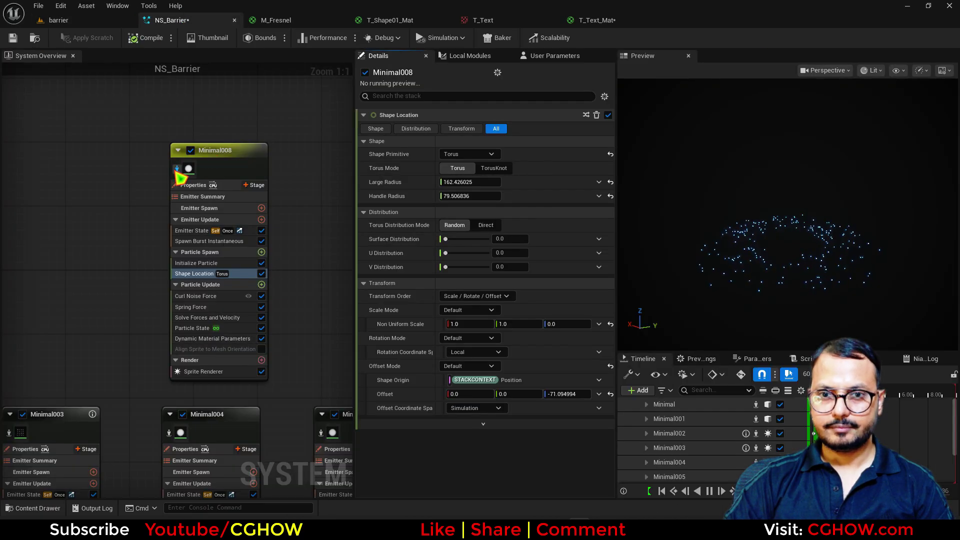
left_click(87, 22)
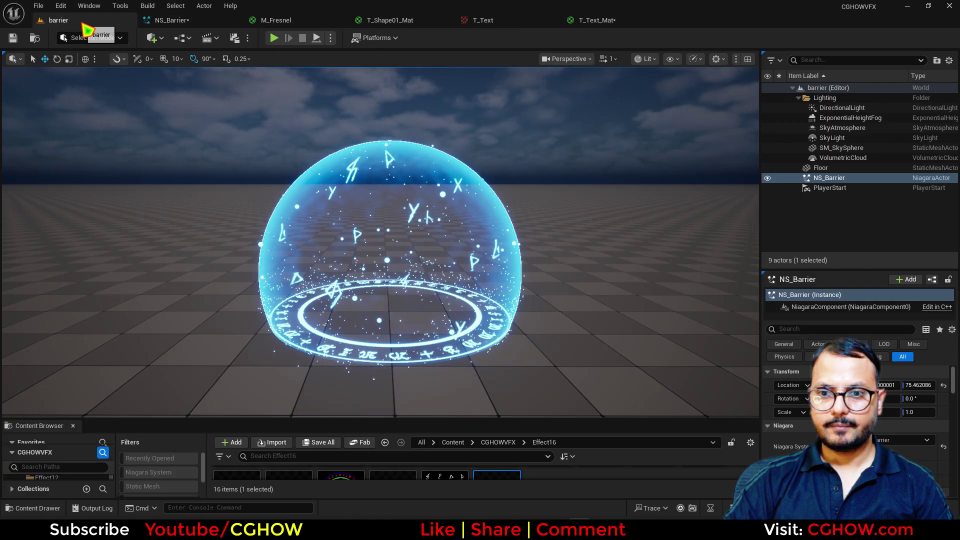
left_click(173, 21)
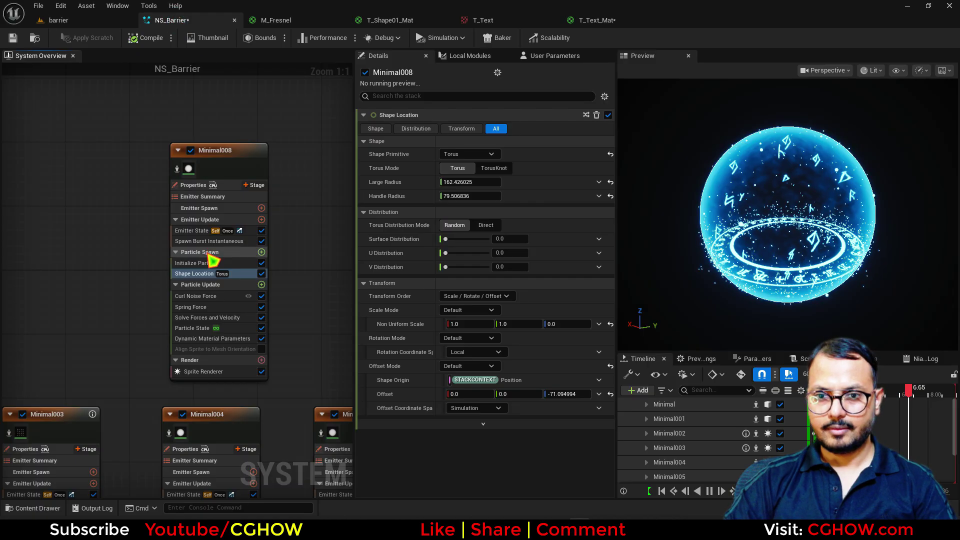
Set Minimal008's burst spawn count to 2000 and check the dot density in the level
left_click(250, 242)
left_click(464, 129)
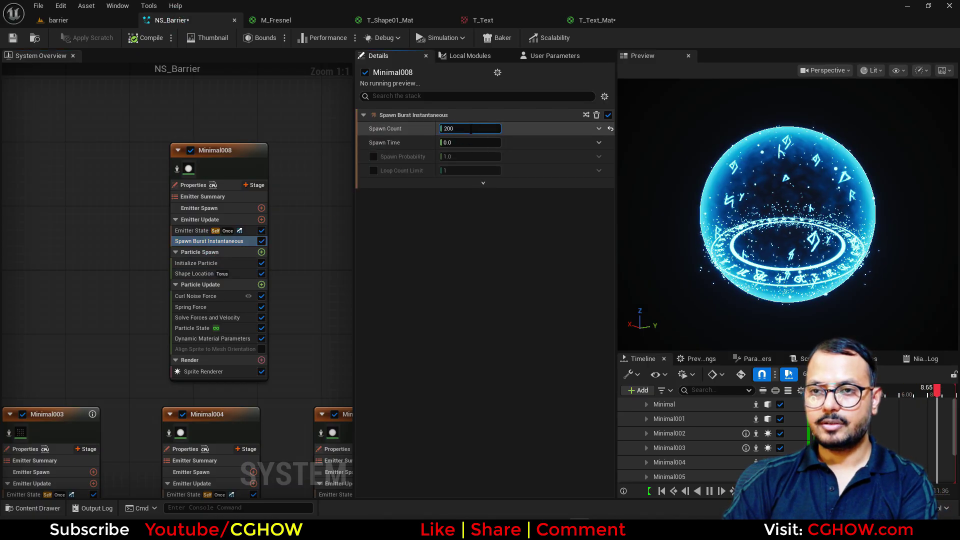
type("0")
key("Return")
left_click(98, 25)
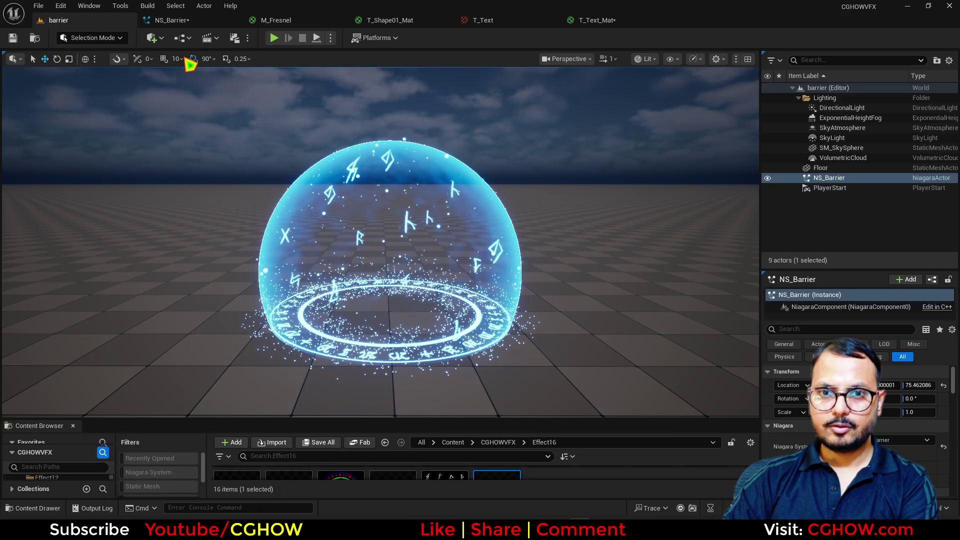
left_click(172, 20)
Drive the handle radius in Minimal008's Shape Location with a Random Range Float
left_click(200, 273)
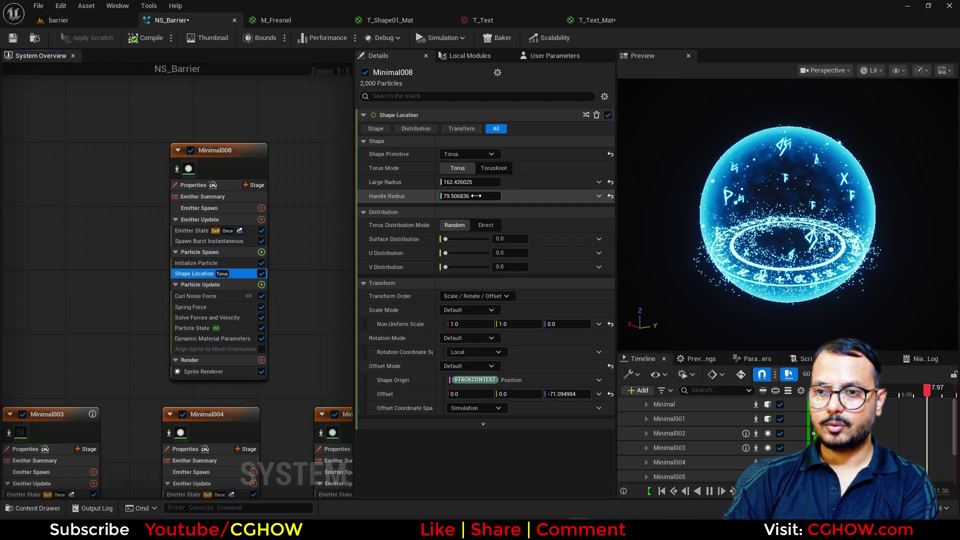
left_click(599, 196)
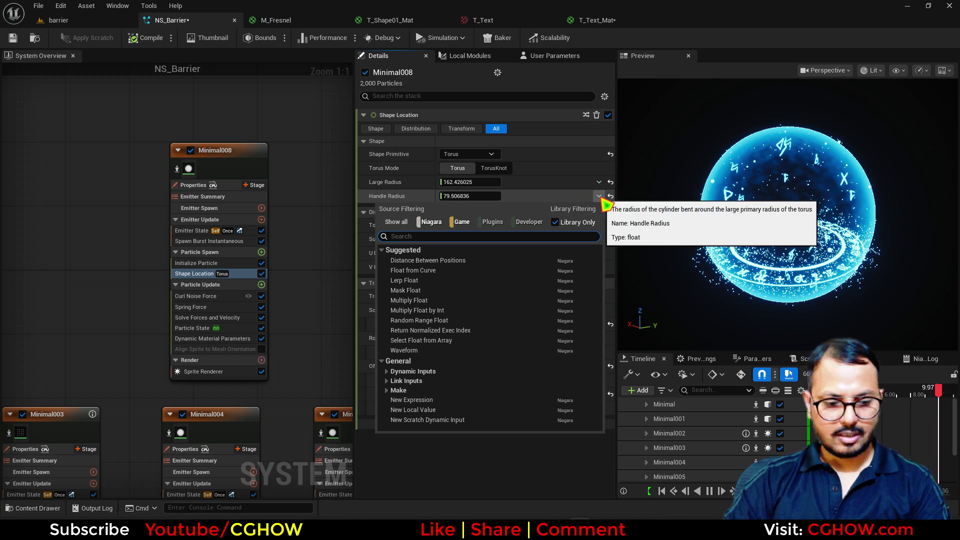
type("i")
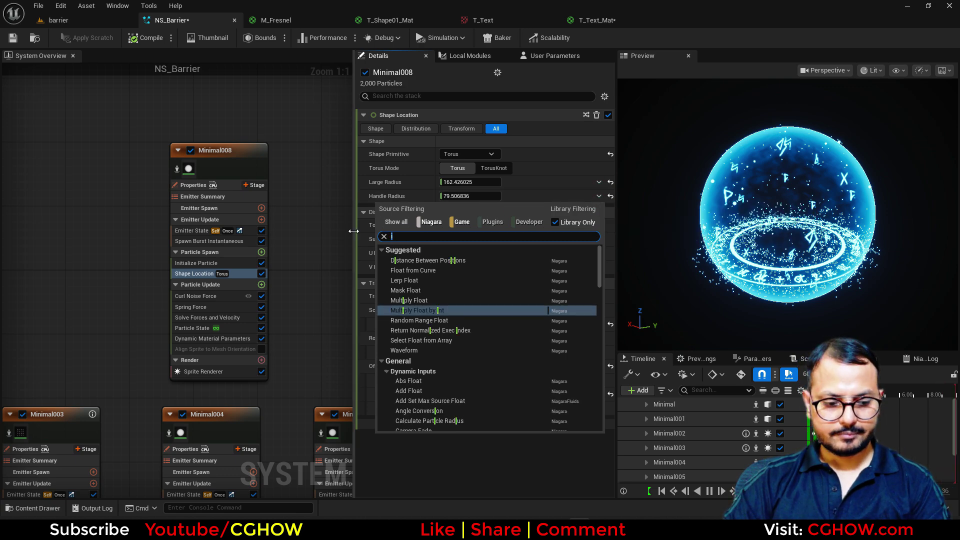
key("BackSpace")
type("uni")
left_click(414, 261)
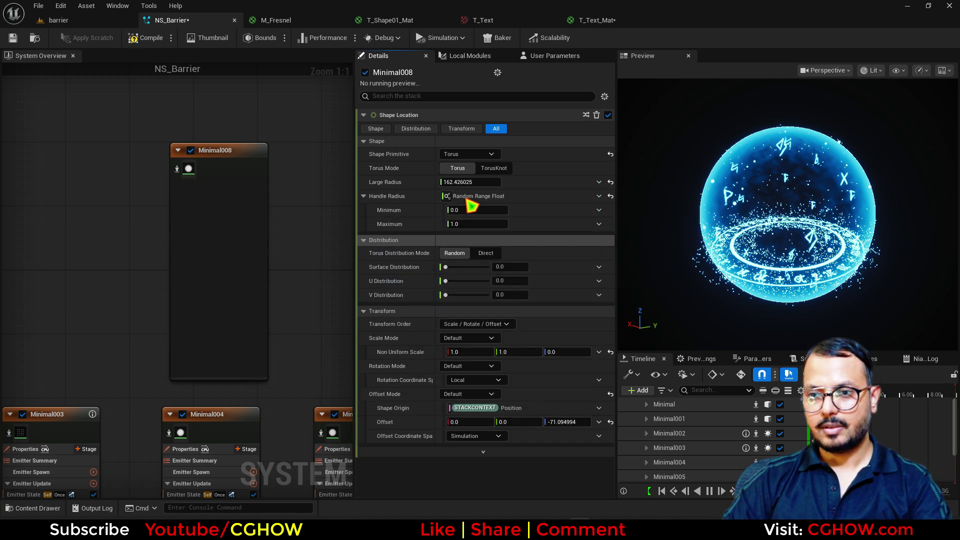
Set the handle radius range to minimum 70 and maximum 120, and check the dot spread in the level
left_click(461, 210)
type("70")
key("Return")
left_click(470, 224)
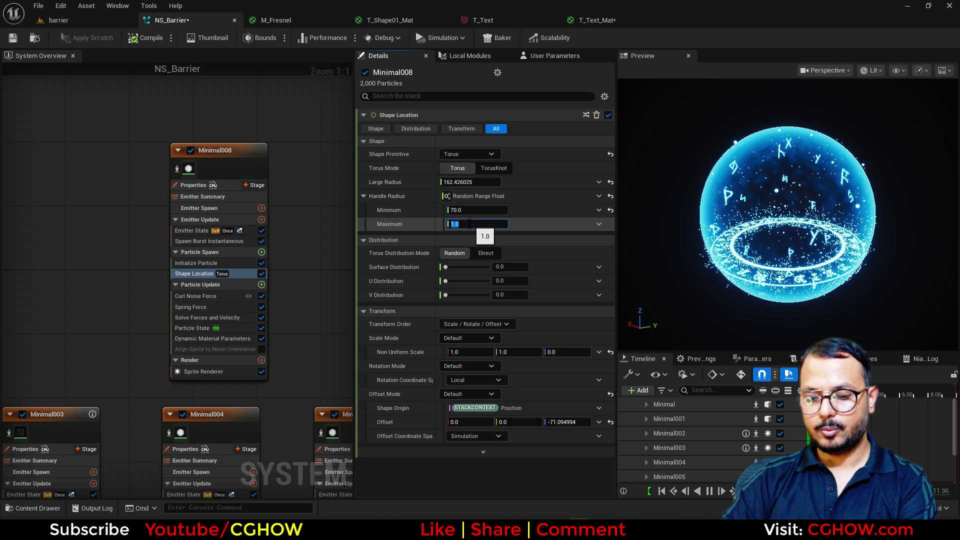
type("100")
key("Return")
left_click(104, 18)
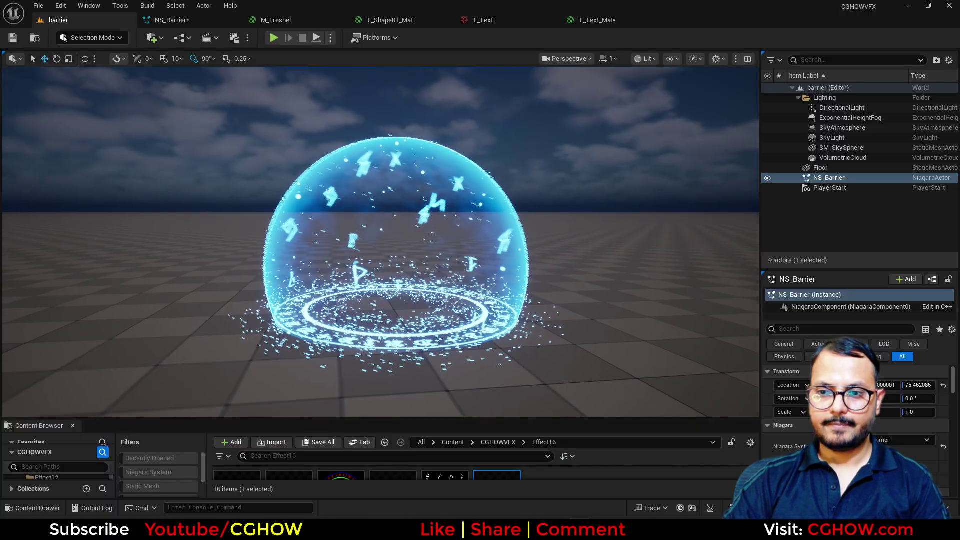
left_click(197, 21)
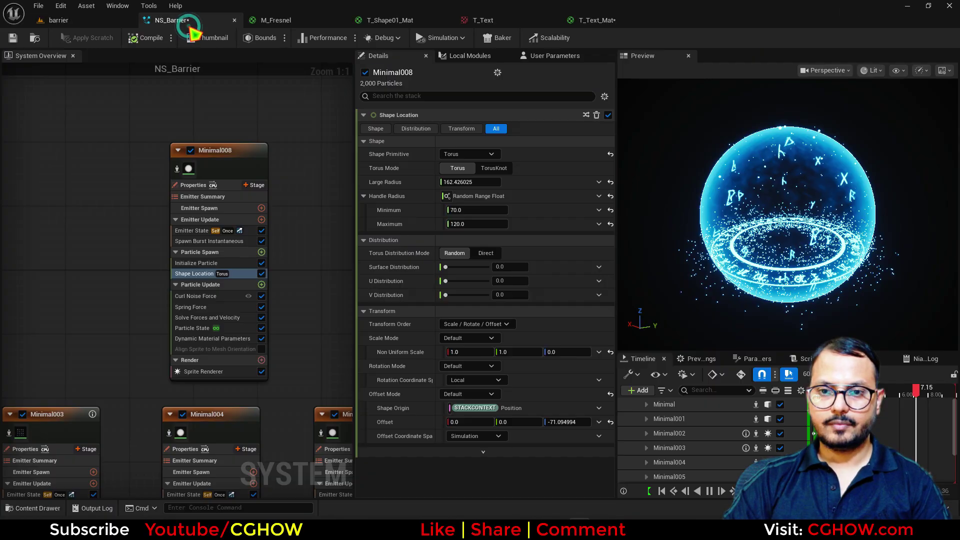
Set Minimal008's burst spawn count to 1000 and check the dome in the level from several angles
left_click(225, 241)
left_click(461, 129)
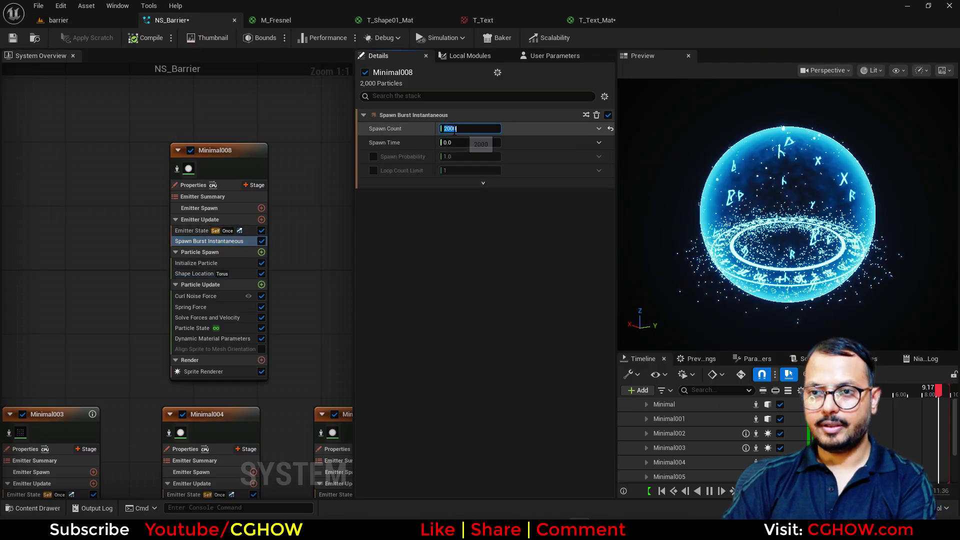
type("1000")
key("Return")
left_click(85, 20)
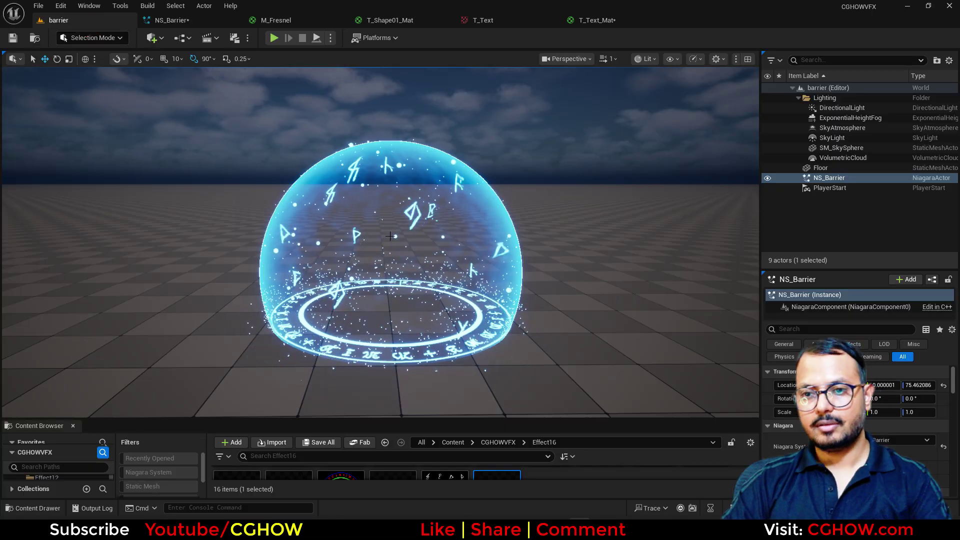
right_click_drag(487, 316, 518, 317)
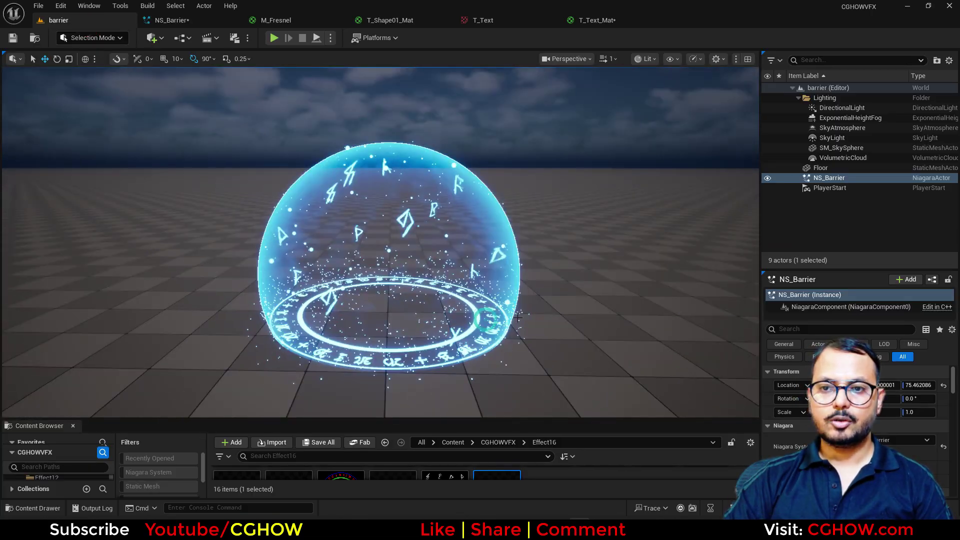
scroll(505, 308, "down", 2)
left_click_drag(495, 264, 496, 284, "alt")
scroll(402, 274, "up", 4)
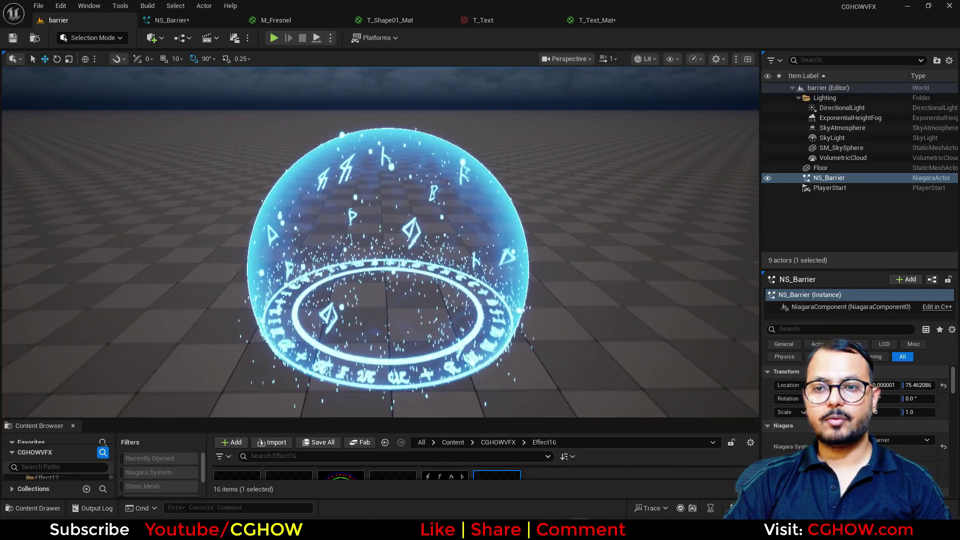